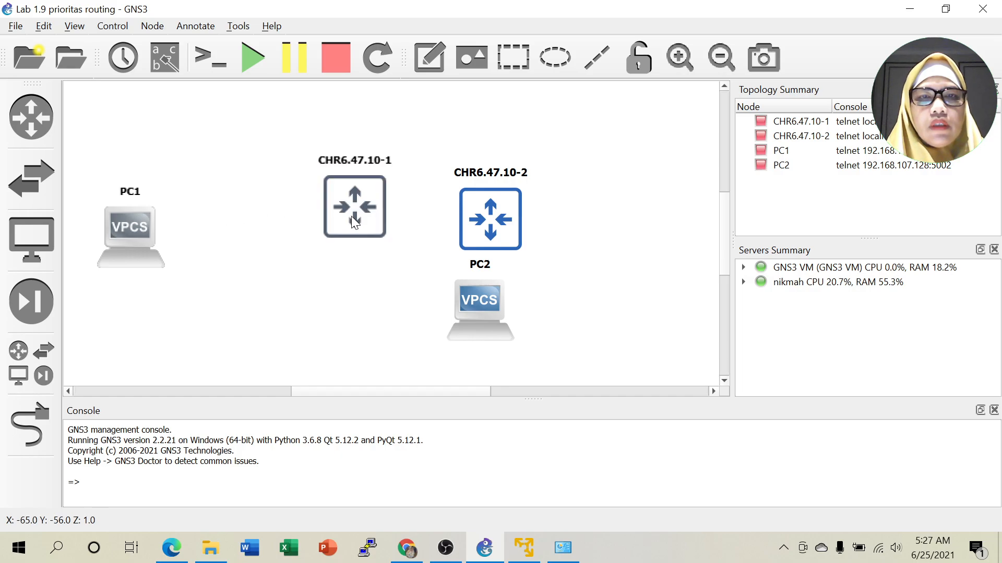
Spread PC1, router 1, router 2 and PC2 out in a row, zoomed out to fit.
{"action": "left_click_drag", "start_coordinate": [493, 222], "coordinate": [466, 224]}
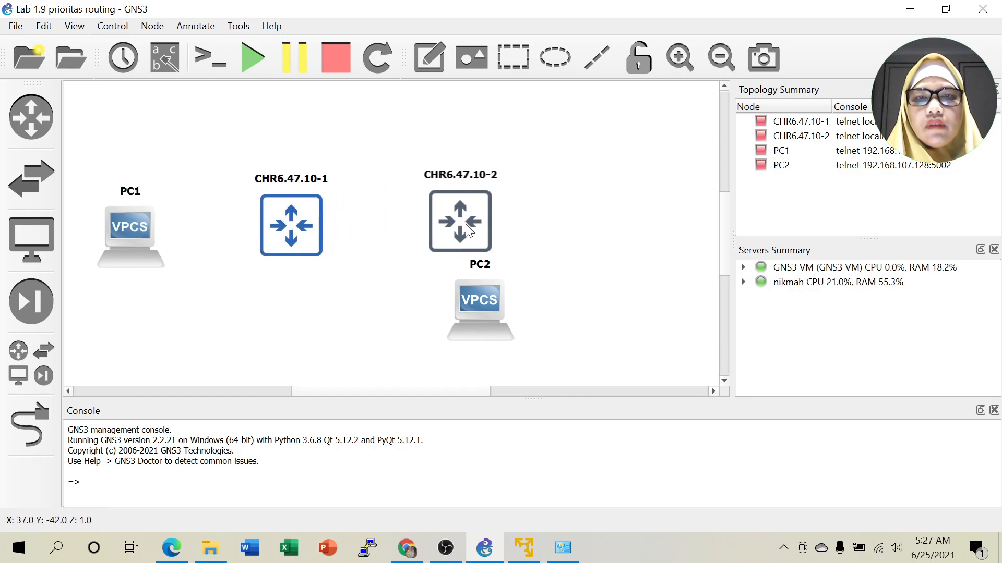
{"action": "left_click_drag", "start_coordinate": [483, 296], "coordinate": [671, 227]}
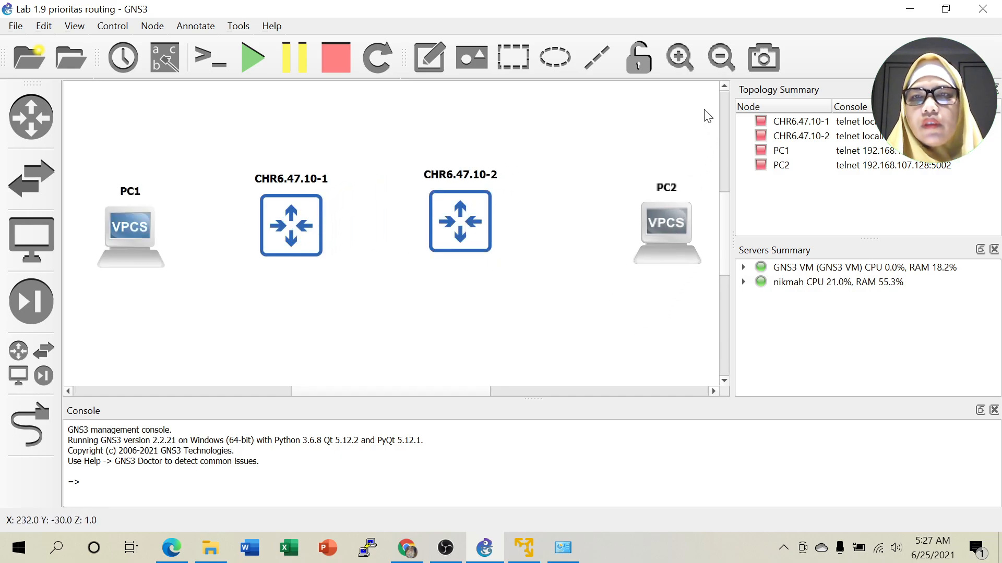
{"action": "left_click", "coordinate": [721, 61]}
{"action": "left_click", "coordinate": [721, 61]}
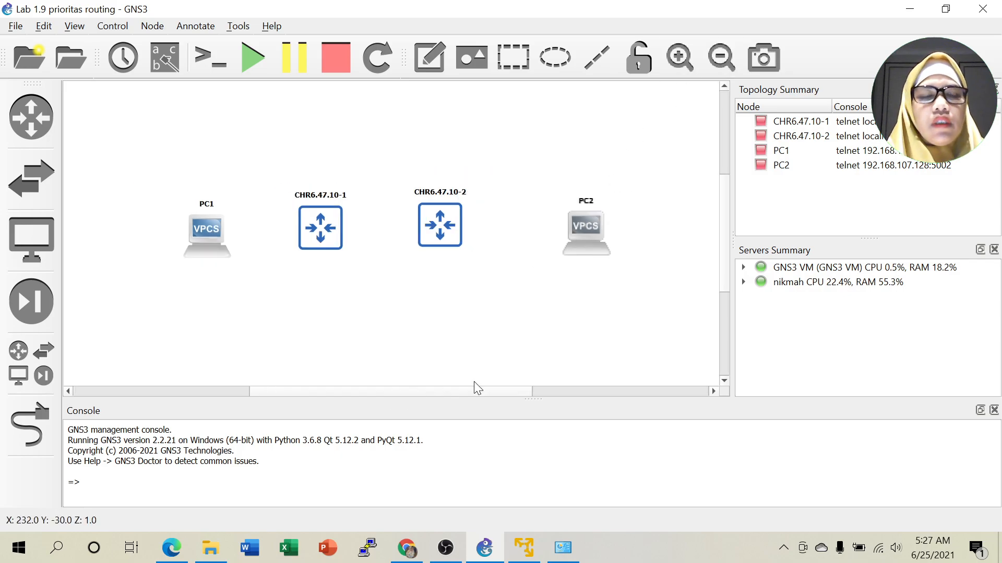
{"action": "left_click_drag", "start_coordinate": [198, 219], "coordinate": [146, 219]}
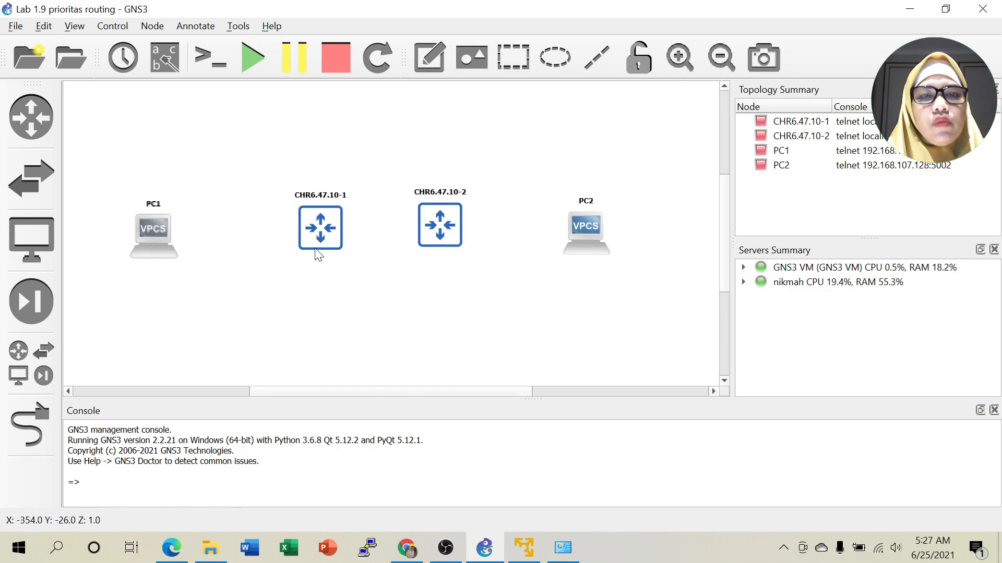
{"action": "left_click_drag", "start_coordinate": [311, 246], "coordinate": [283, 249]}
{"action": "left_click_drag", "start_coordinate": [433, 228], "coordinate": [426, 235]}
{"action": "left_click_drag", "start_coordinate": [588, 233], "coordinate": [581, 227]}
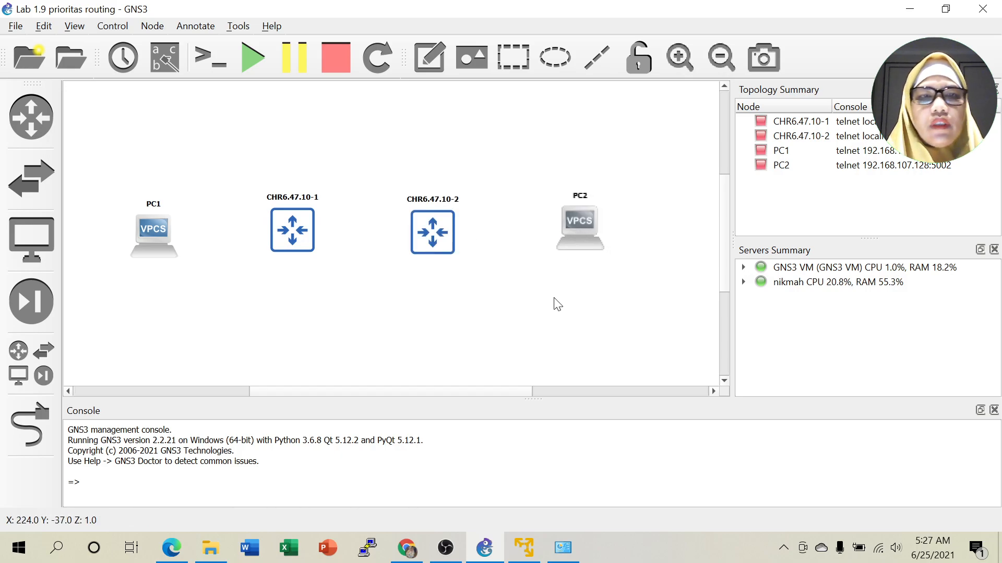
{"action": "left_click_drag", "start_coordinate": [148, 222], "coordinate": [121, 220]}
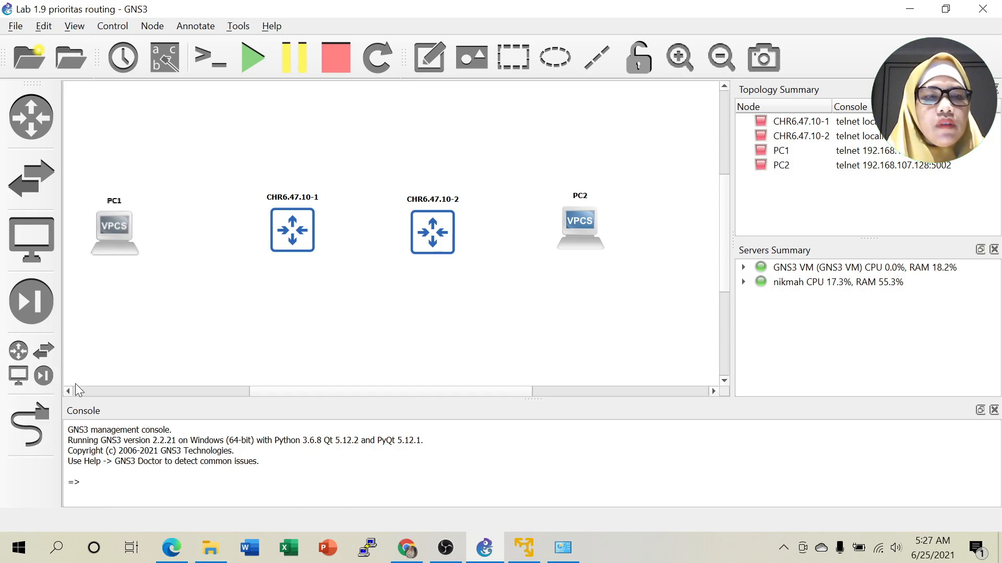
Cable PC1's Ethernet0 to router 1's Eth1.
{"action": "left_click", "coordinate": [25, 423]}
{"action": "left_click", "coordinate": [124, 226]}
{"action": "left_click", "coordinate": [134, 238]}
{"action": "left_click", "coordinate": [114, 233]}
{"action": "left_click", "coordinate": [133, 247]}
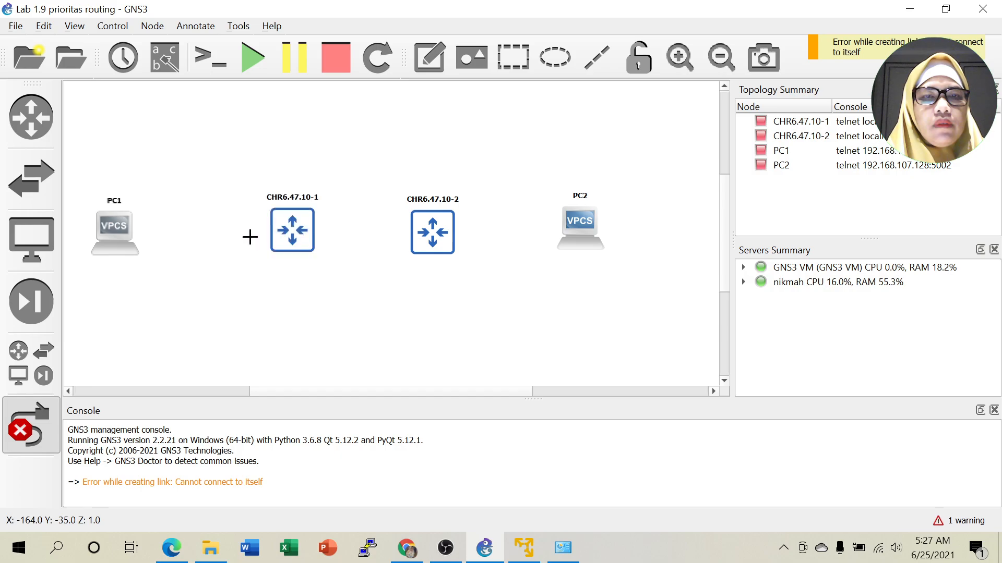
{"action": "left_click", "coordinate": [116, 230]}
{"action": "left_click", "coordinate": [133, 246]}
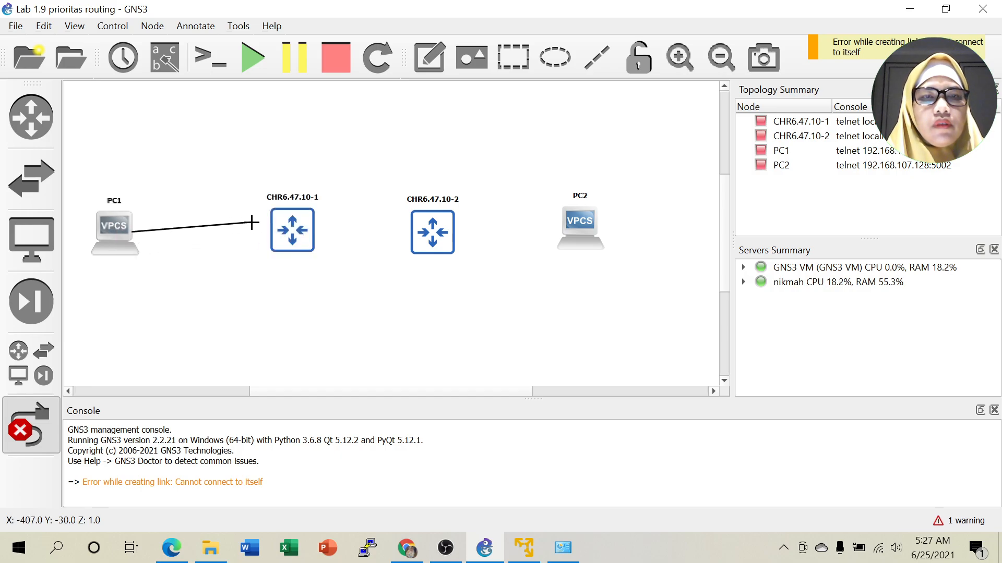
{"action": "left_click", "coordinate": [287, 235]}
{"action": "left_click", "coordinate": [298, 246]}
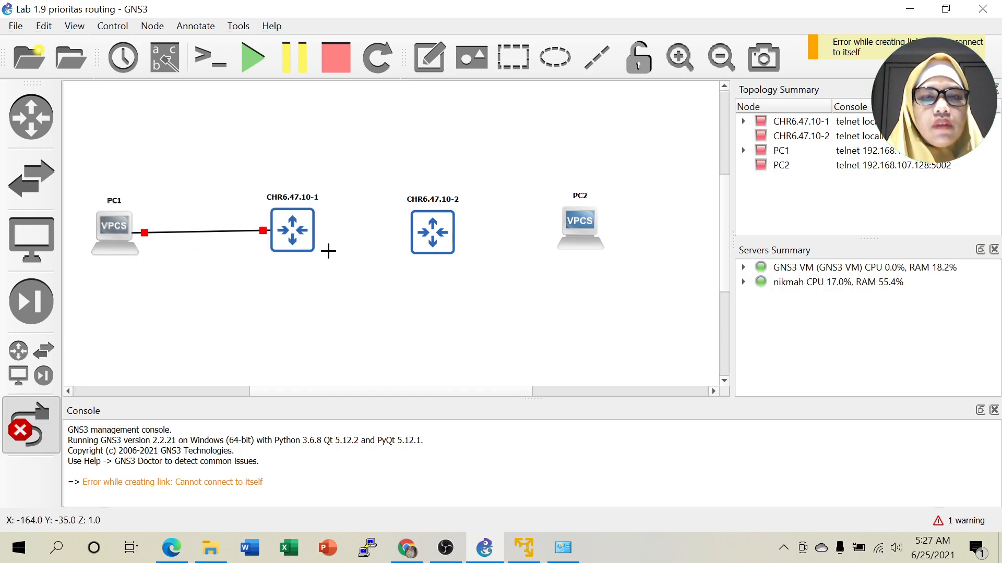
Double-link the routers: router 1 Eth2 to router 2 Eth1, and Eth3 to Eth3.
{"action": "left_click", "coordinate": [292, 236]}
{"action": "left_click", "coordinate": [315, 272]}
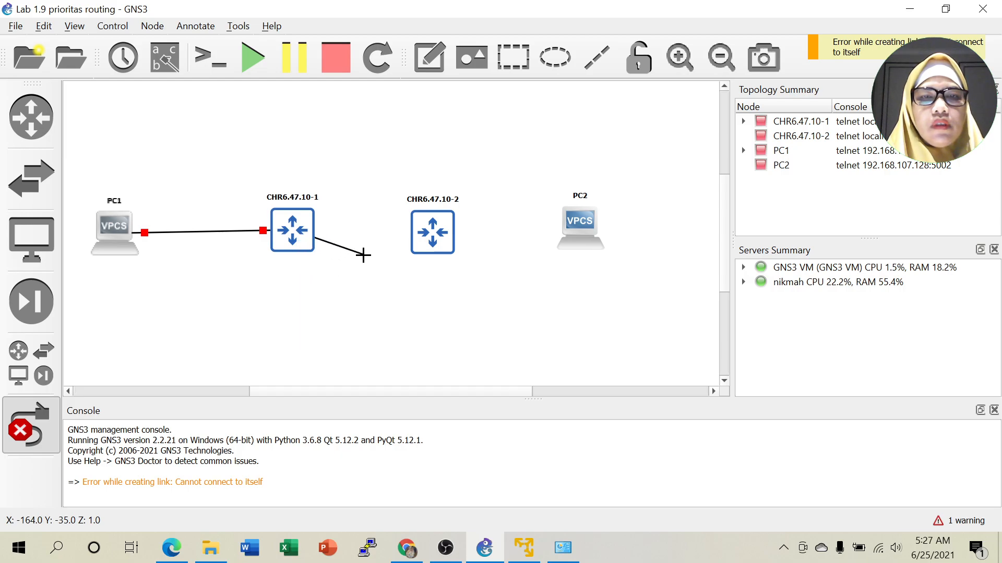
{"action": "left_click", "coordinate": [438, 232]}
{"action": "left_click", "coordinate": [457, 248]}
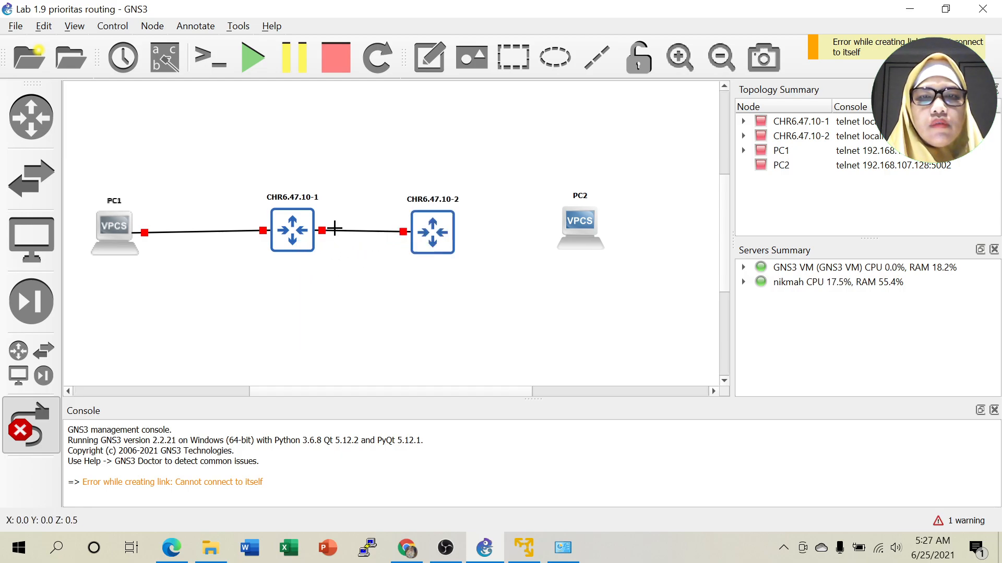
{"action": "left_click", "coordinate": [303, 218]}
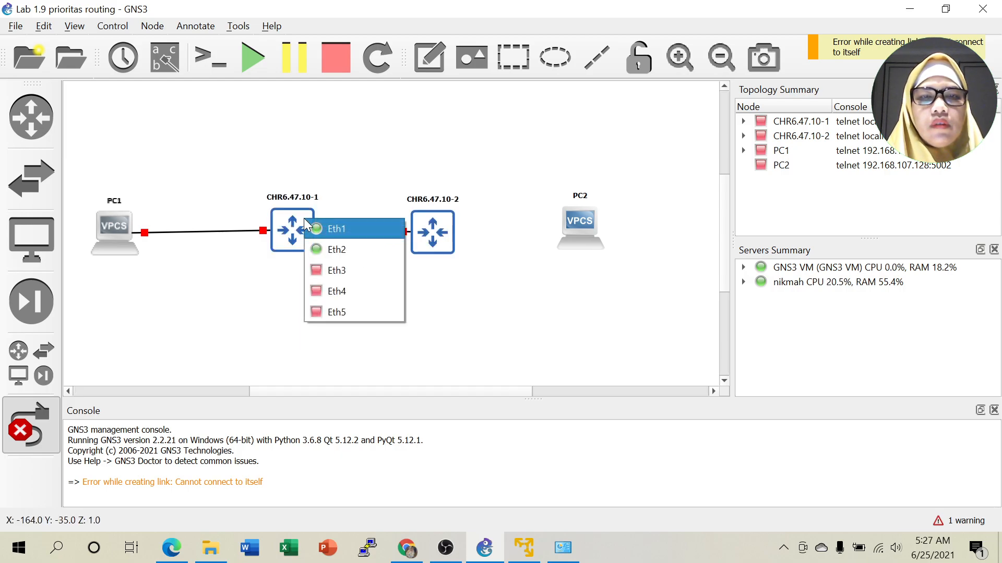
{"action": "left_click", "coordinate": [317, 270]}
{"action": "left_click", "coordinate": [421, 219]}
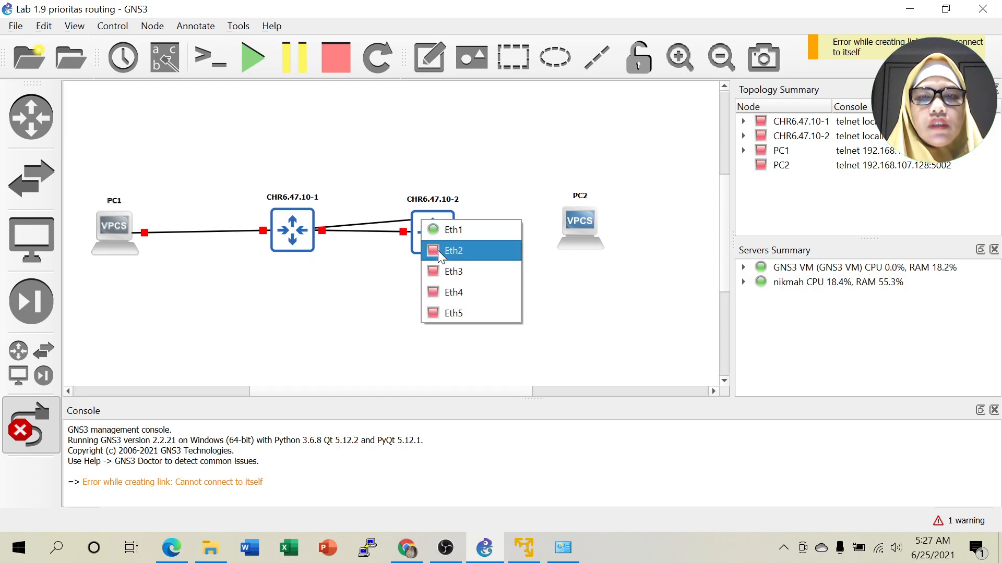
{"action": "left_click", "coordinate": [440, 271]}
Cable router 2's Eth2 to PC2's Ethernet0.
{"action": "left_click", "coordinate": [429, 241]}
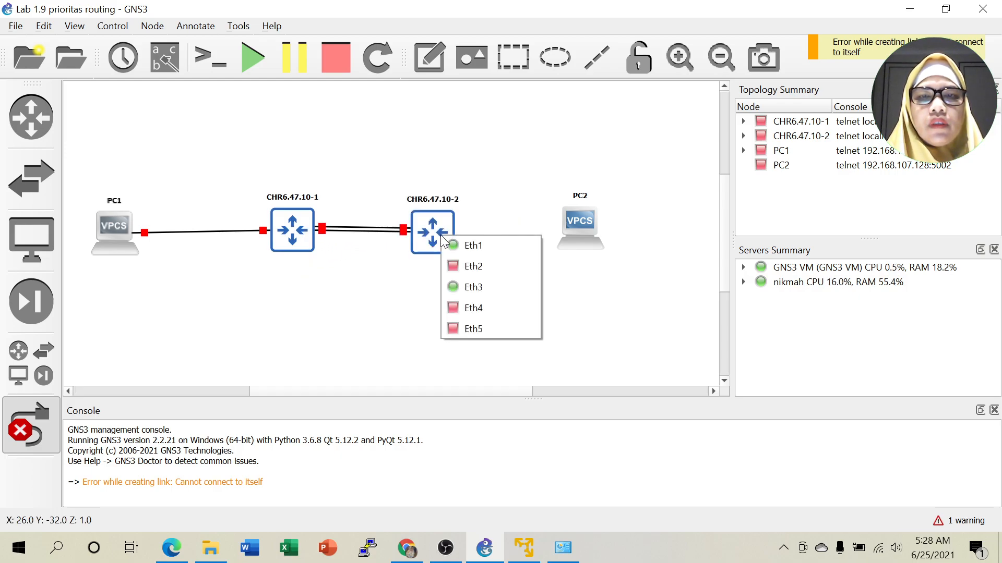
{"action": "left_click", "coordinate": [457, 266]}
{"action": "left_click", "coordinate": [590, 227]}
{"action": "left_click", "coordinate": [599, 235]}
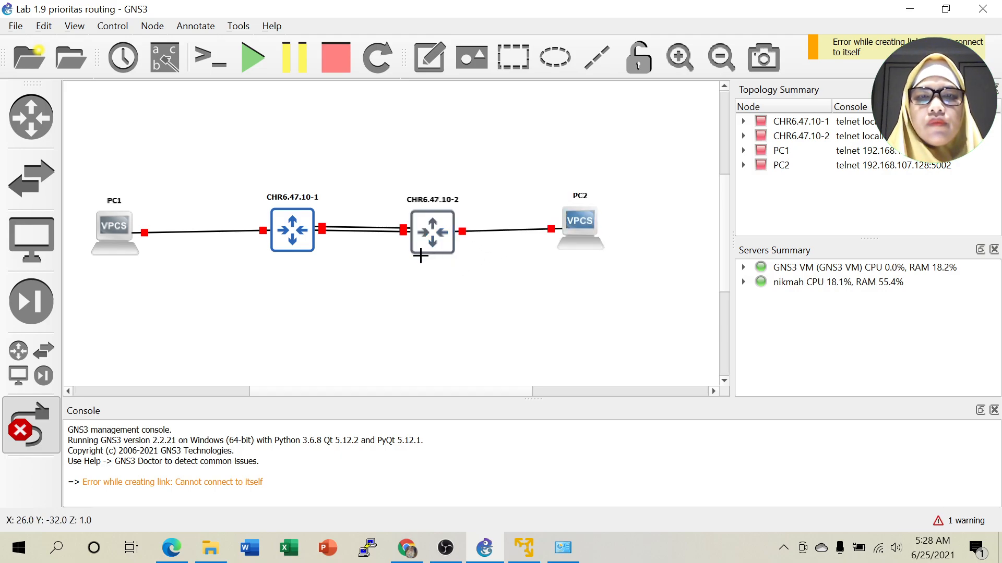
{"action": "left_click", "coordinate": [25, 437]}
Align all four nodes on one horizontal line.
{"action": "left_click_drag", "start_coordinate": [123, 245], "coordinate": [122, 243]}
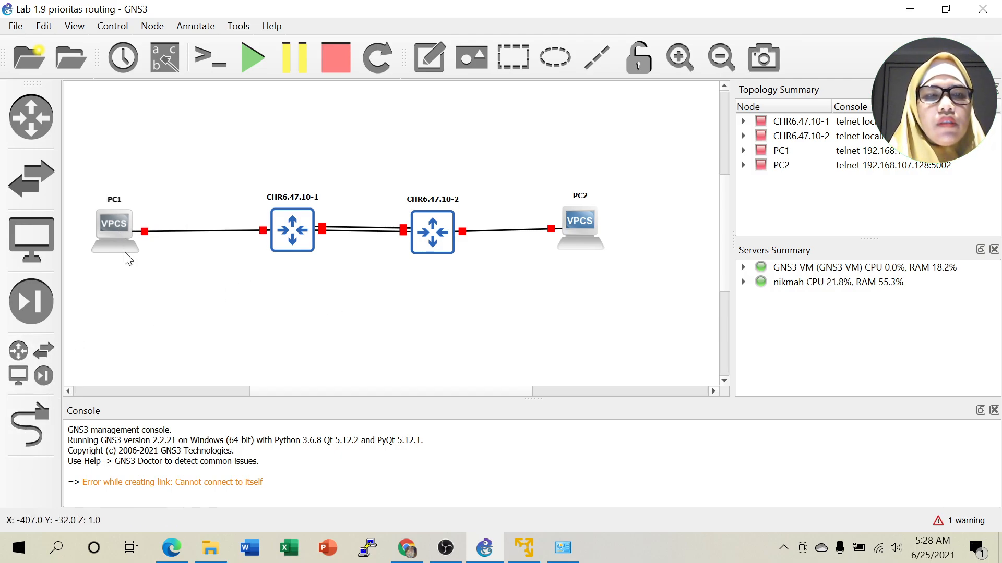
{"action": "left_click_drag", "start_coordinate": [78, 163], "coordinate": [673, 298]}
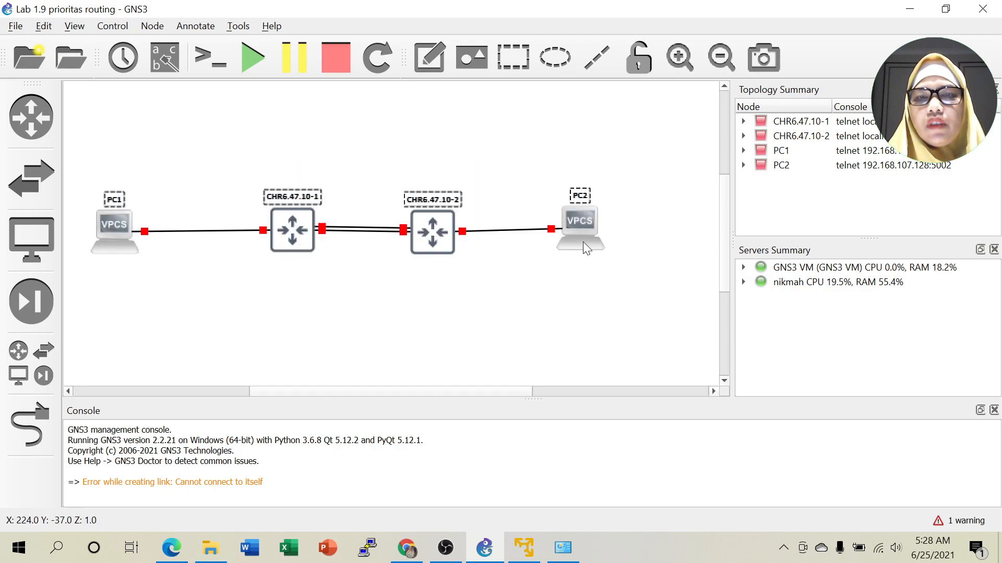
{"action": "right_click", "coordinate": [583, 242]}
{"action": "left_click", "coordinate": [644, 386]}
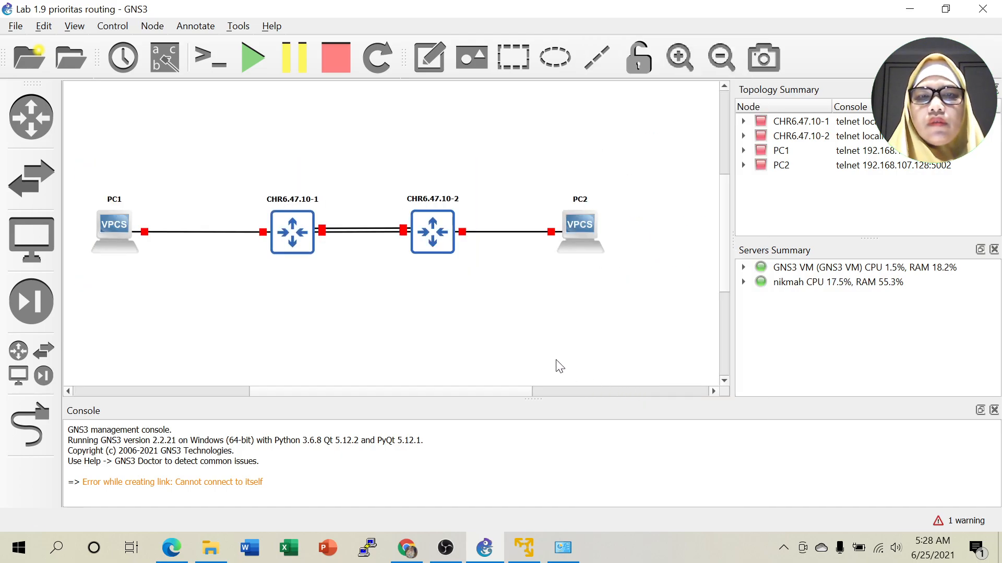
{"action": "left_click", "coordinate": [254, 303]}
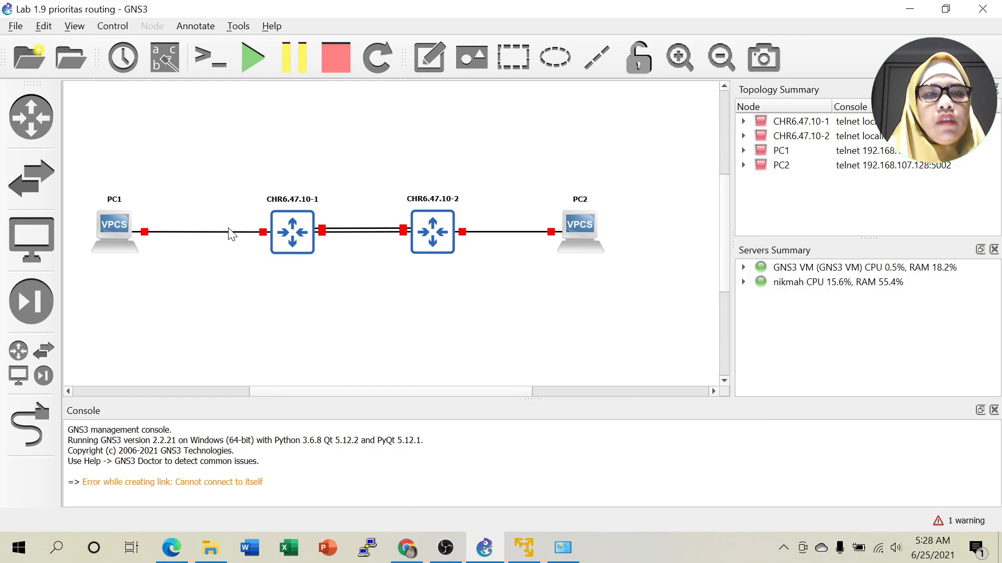
Add a '192.168.1.0/24' note over the PC1–router 1 link.
{"action": "left_click", "coordinate": [427, 61]}
{"action": "left_click", "coordinate": [174, 217]}
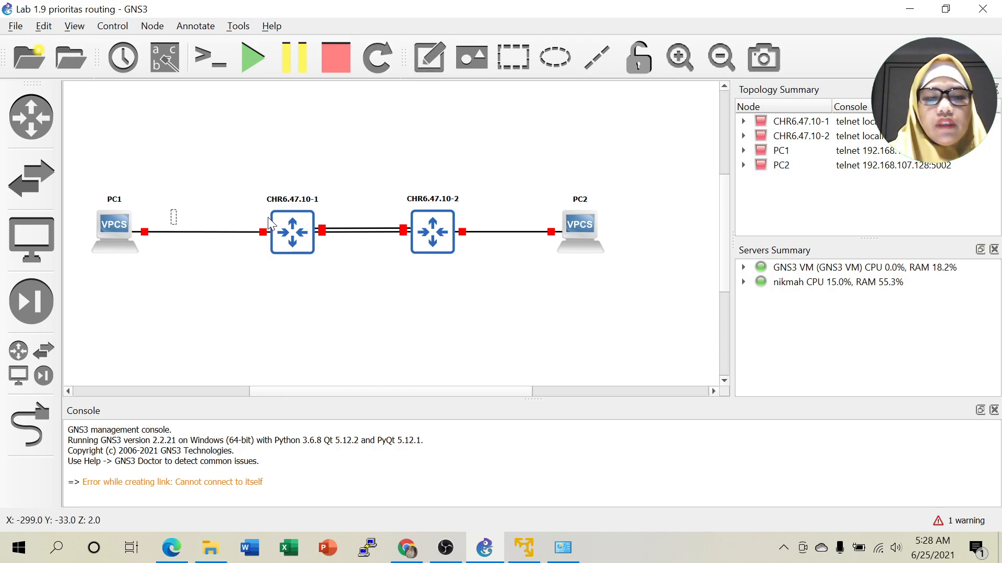
{"action": "type", "text": "192.168.1.0"}
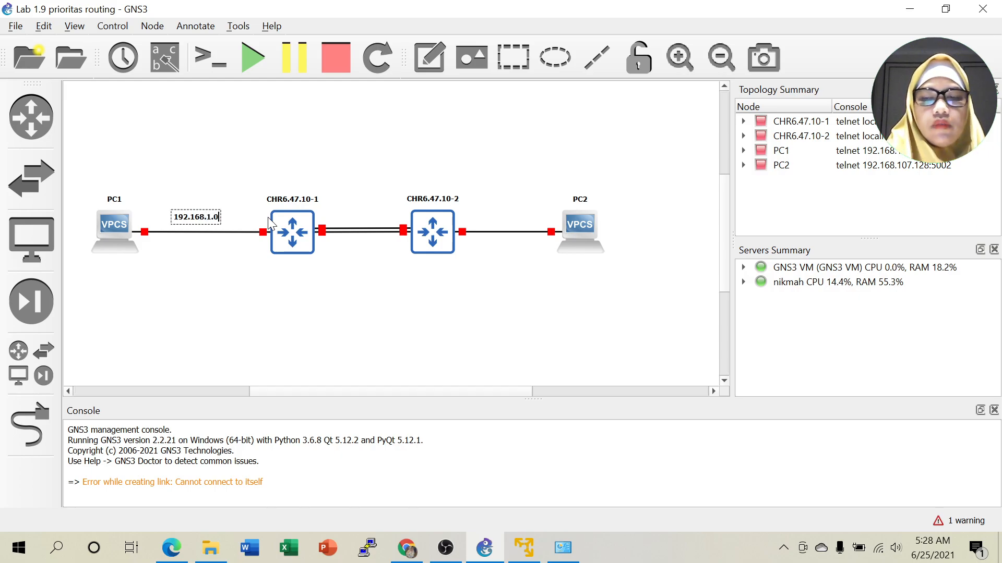
{"action": "type", "text": "/24"}
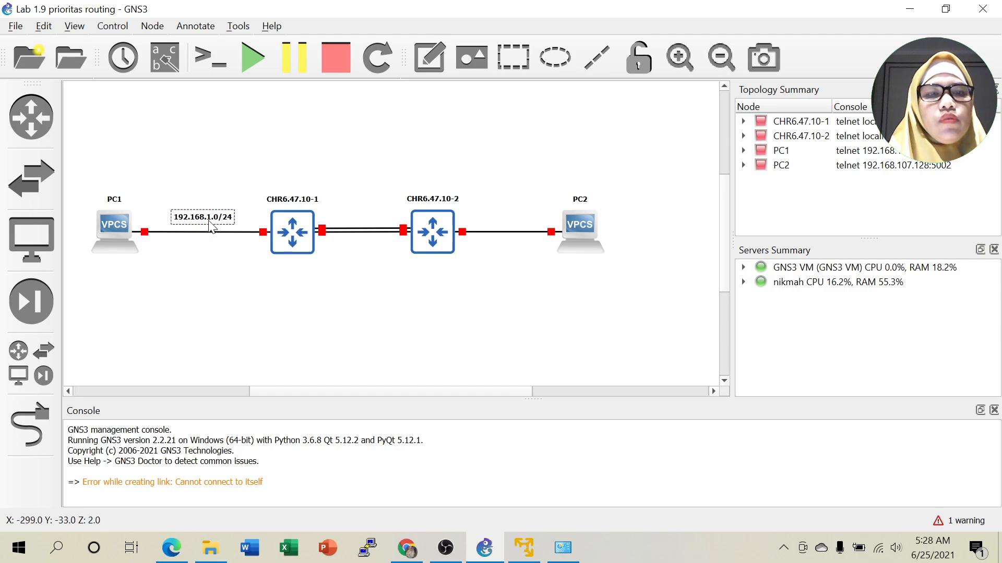
{"action": "left_click_drag", "start_coordinate": [211, 225], "coordinate": [209, 228]}
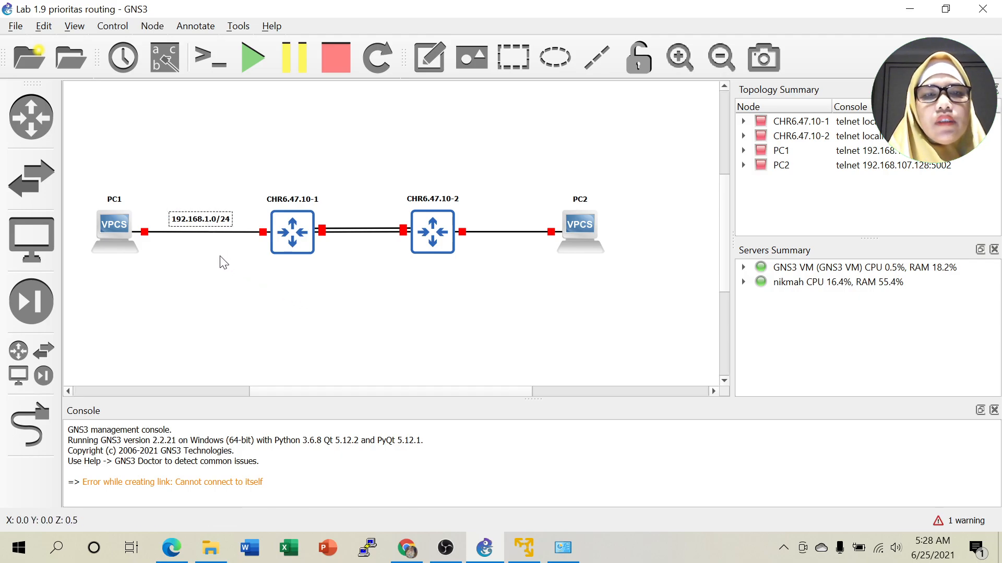
Duplicate the note onto the router 2–PC2 link and change it to '192.168.2.0/24'.
{"action": "right_click", "coordinate": [199, 225]}
{"action": "left_click", "coordinate": [209, 235]}
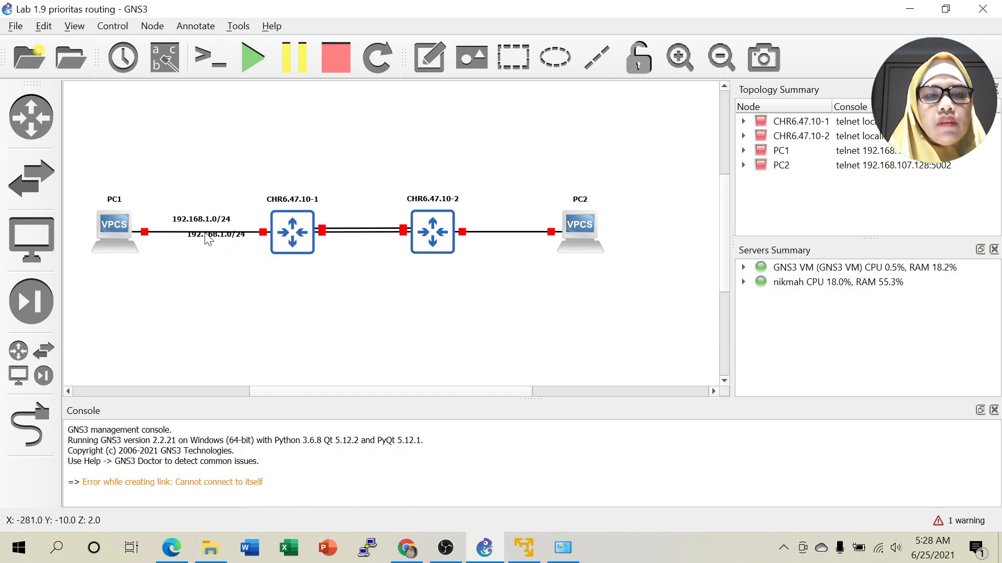
{"action": "left_click_drag", "start_coordinate": [215, 239], "coordinate": [520, 225]}
{"action": "key", "text": "Left"}
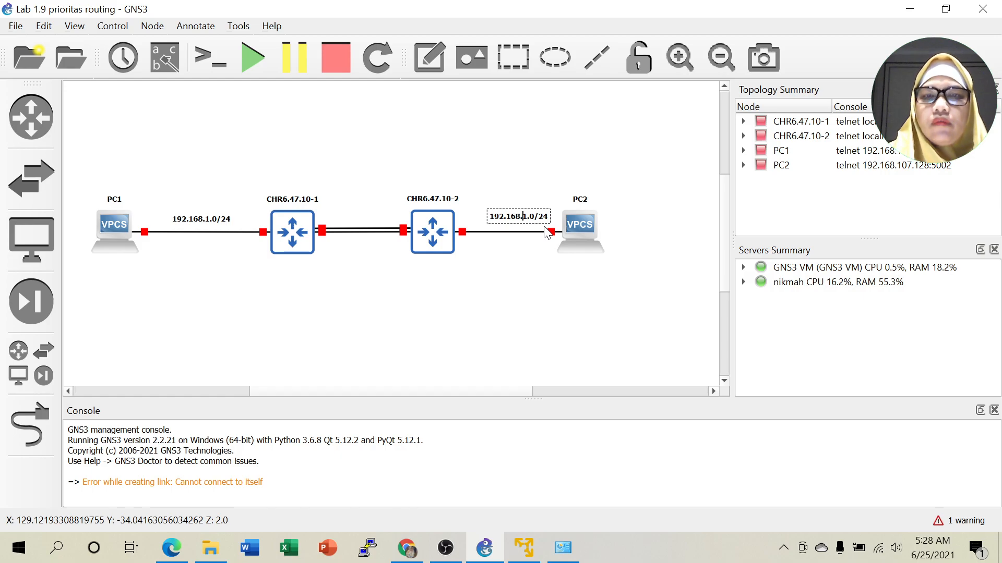
{"action": "key", "text": "Right"}
{"action": "key", "text": "BackSpace"}
{"action": "type", "text": "2"}
{"action": "left_click", "coordinate": [539, 282]}
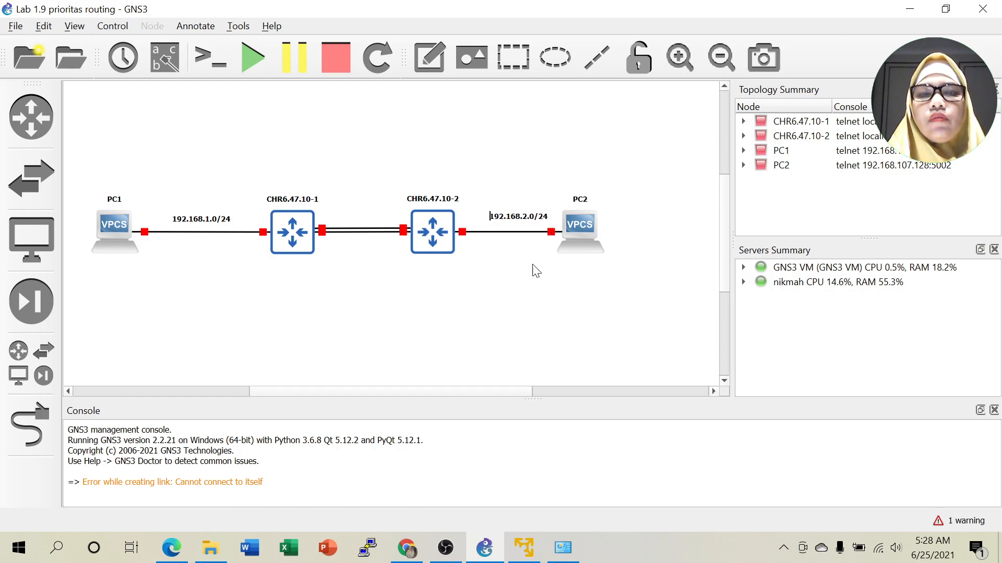
{"action": "double_click", "coordinate": [524, 217]}
{"action": "left_click", "coordinate": [554, 292]}
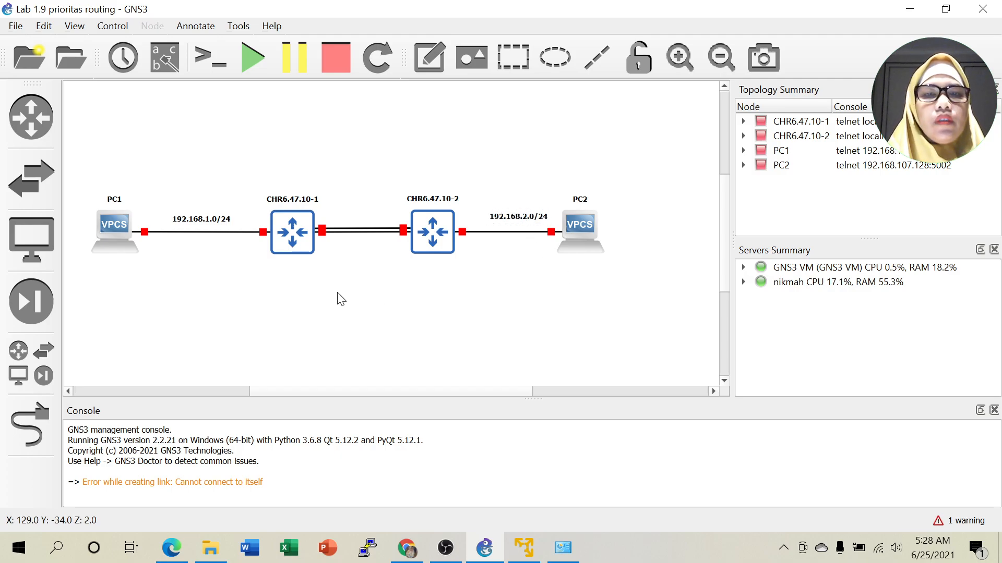
Change router 1's hostname to R1.
{"action": "right_click", "coordinate": [298, 244]}
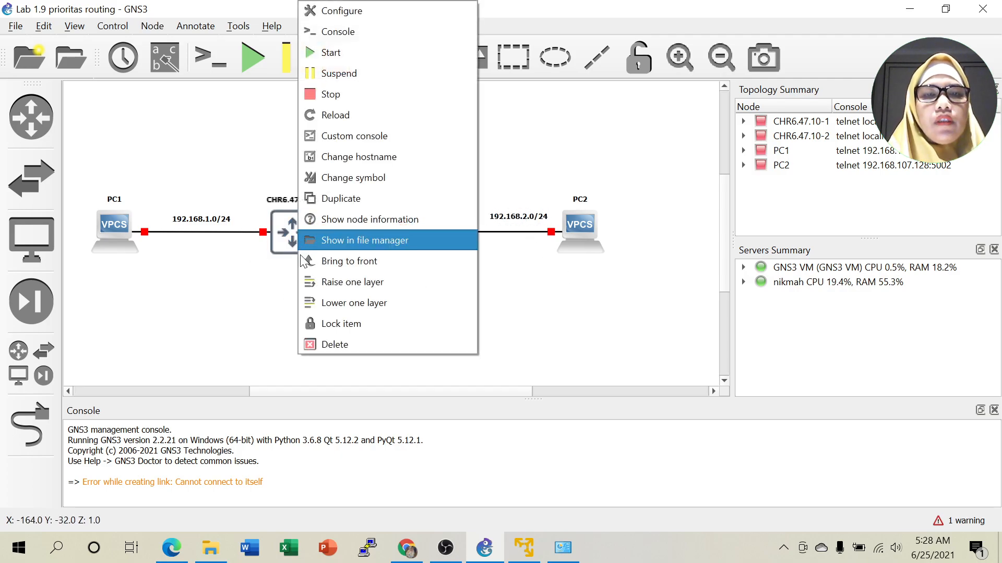
{"action": "left_click", "coordinate": [361, 157]}
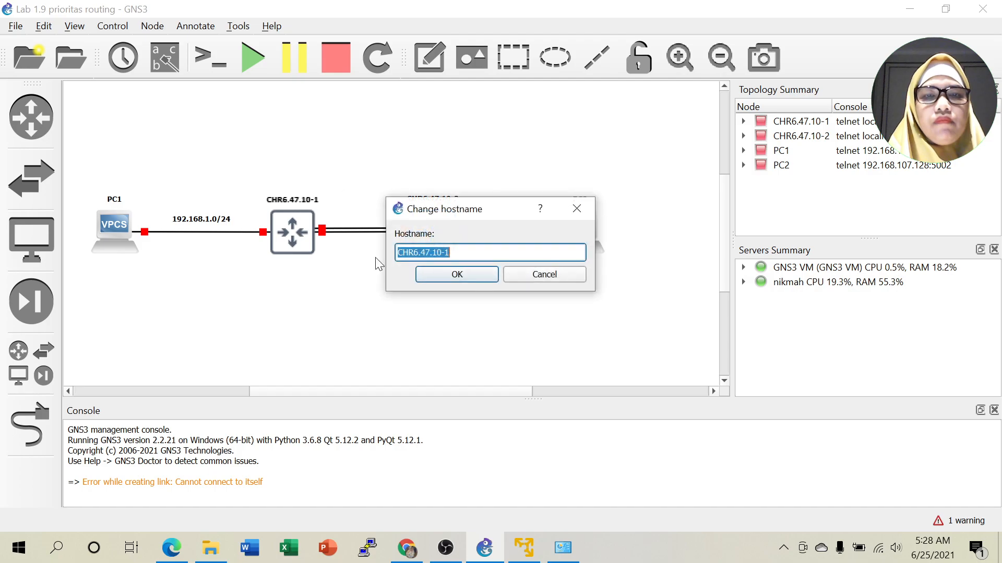
{"action": "type", "text": "R1"}
{"action": "left_click", "coordinate": [468, 275]}
Change router 2's hostname to R2.
{"action": "right_click", "coordinate": [441, 233]}
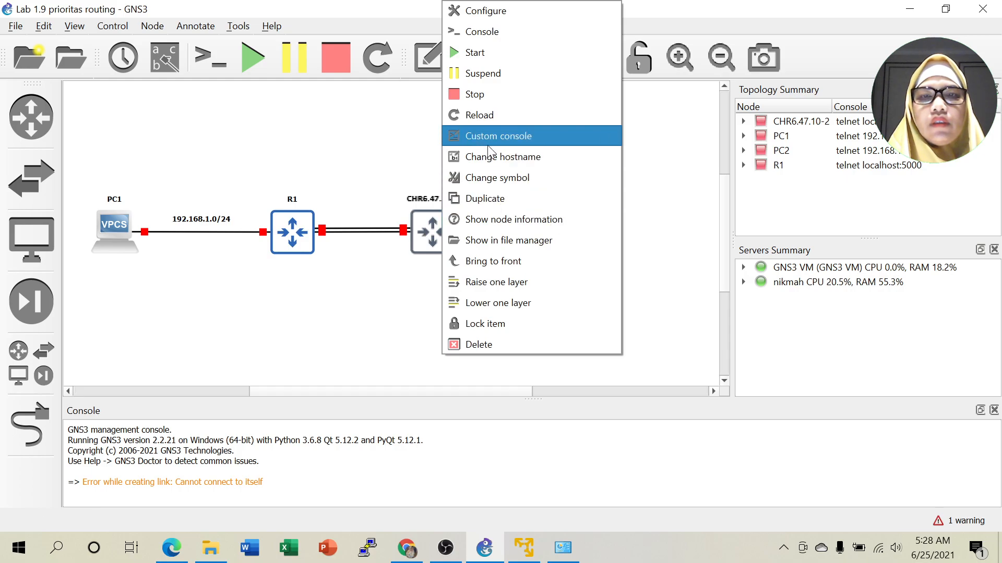
{"action": "left_click", "coordinate": [502, 158]}
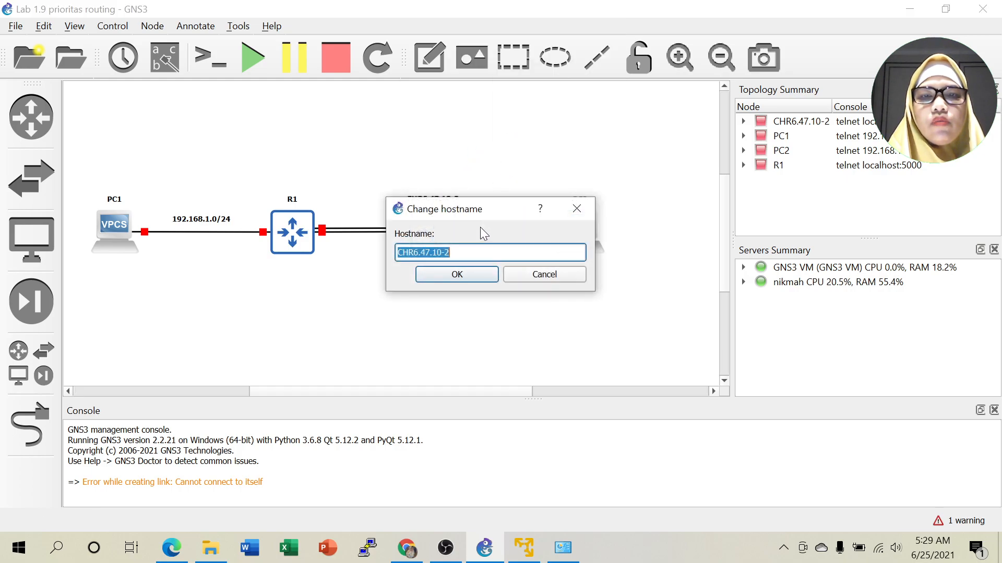
{"action": "type", "text": "R2"}
{"action": "left_click", "coordinate": [457, 275]}
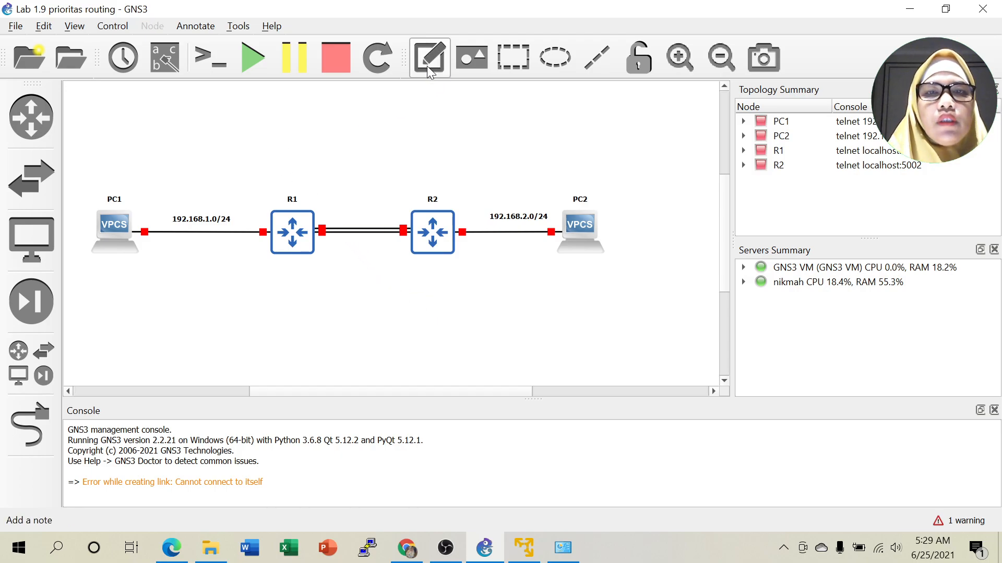
Add a '172.16.12.0/24' note above the upper R1–R2 link.
{"action": "left_click", "coordinate": [415, 76]}
{"action": "left_click", "coordinate": [343, 190]}
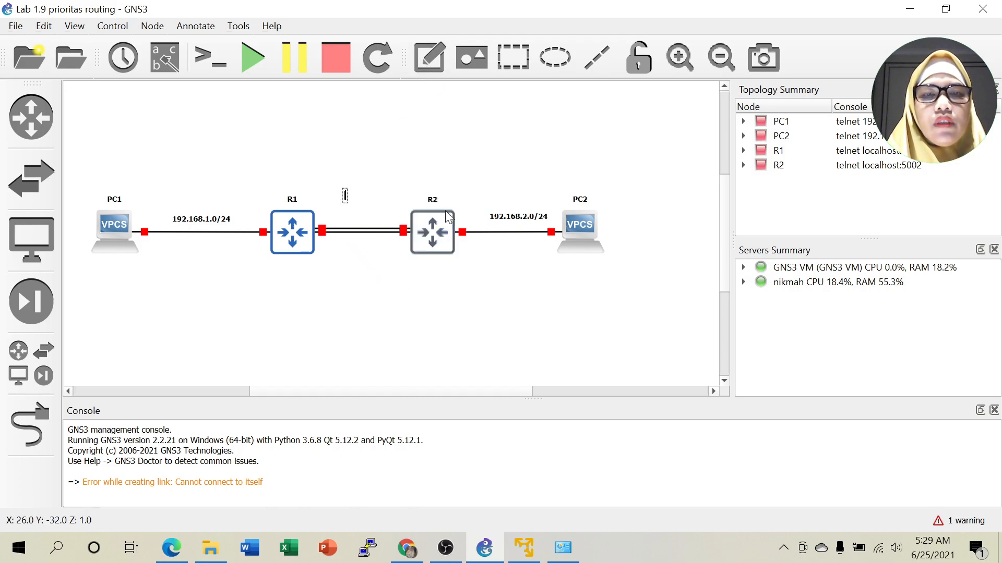
{"action": "type", "text": "172"}
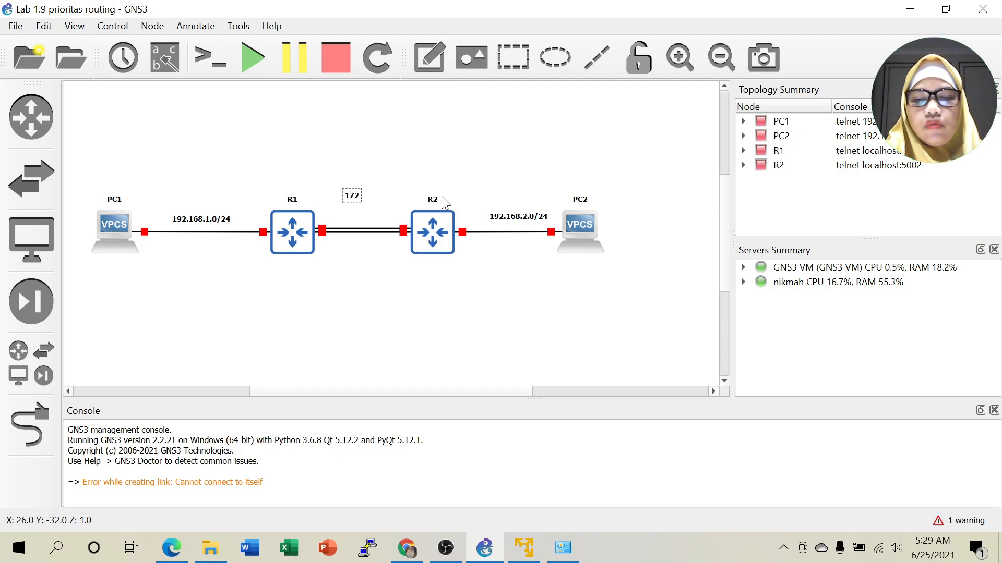
{"action": "type", "text": ".16.12.0/24"}
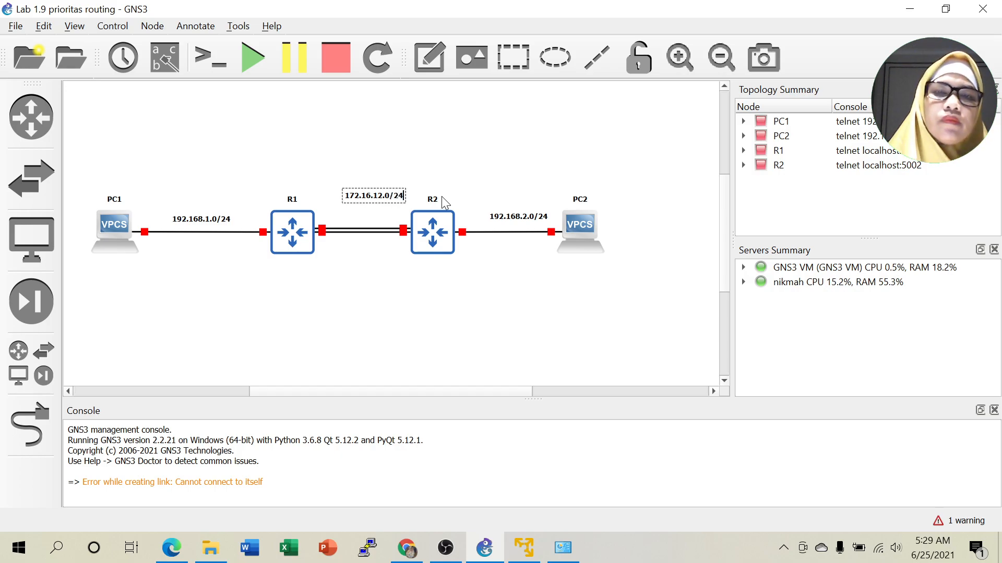
{"action": "left_click_drag", "start_coordinate": [384, 198], "coordinate": [360, 265]}
Duplicate it onto the lower R1–R2 link and edit it to '172.16.21.0/24'.
{"action": "right_click", "coordinate": [369, 199]}
{"action": "left_click", "coordinate": [392, 208]}
{"action": "double_click", "coordinate": [373, 264]}
{"action": "left_click", "coordinate": [371, 258]}
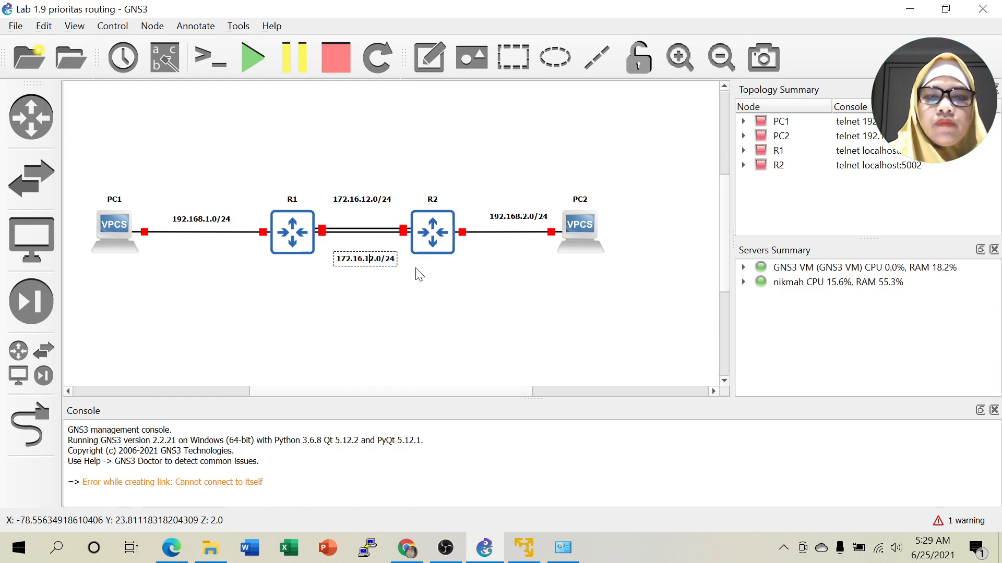
{"action": "key", "text": "BackSpace"}
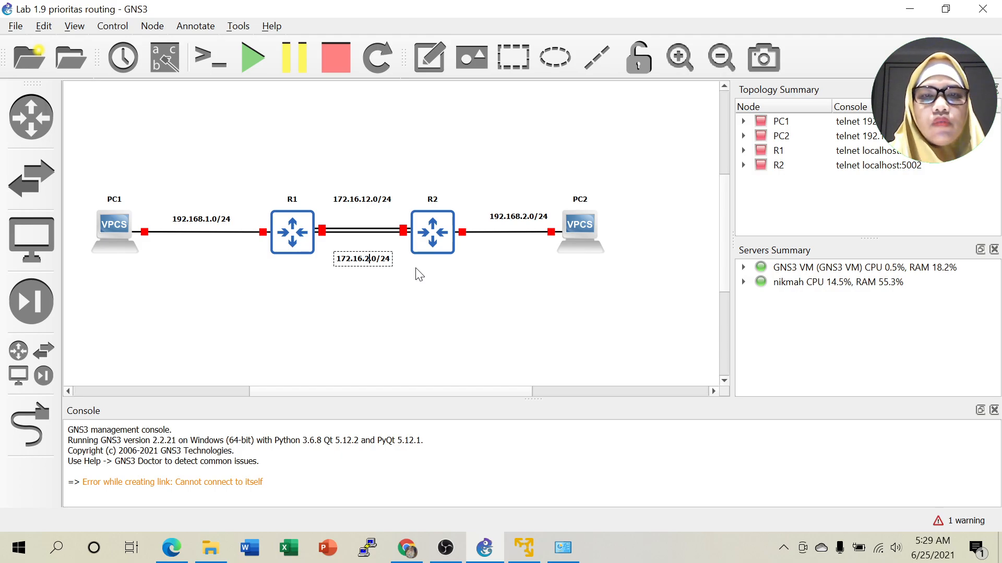
{"action": "type", "text": "1"}
{"action": "left_click", "coordinate": [437, 299]}
{"action": "double_click", "coordinate": [375, 262]}
{"action": "left_click", "coordinate": [447, 293]}
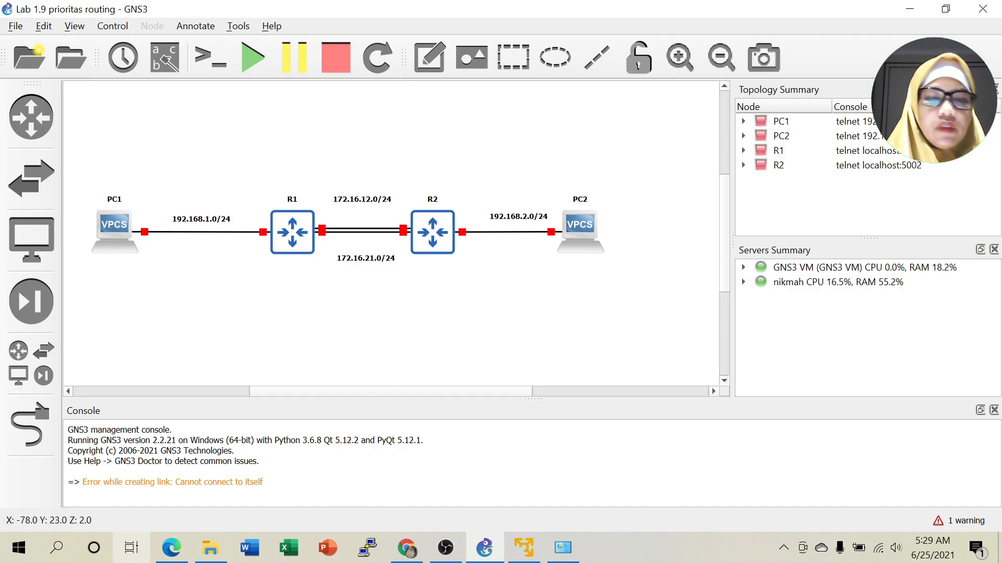
{"action": "left_click", "coordinate": [184, 551]}
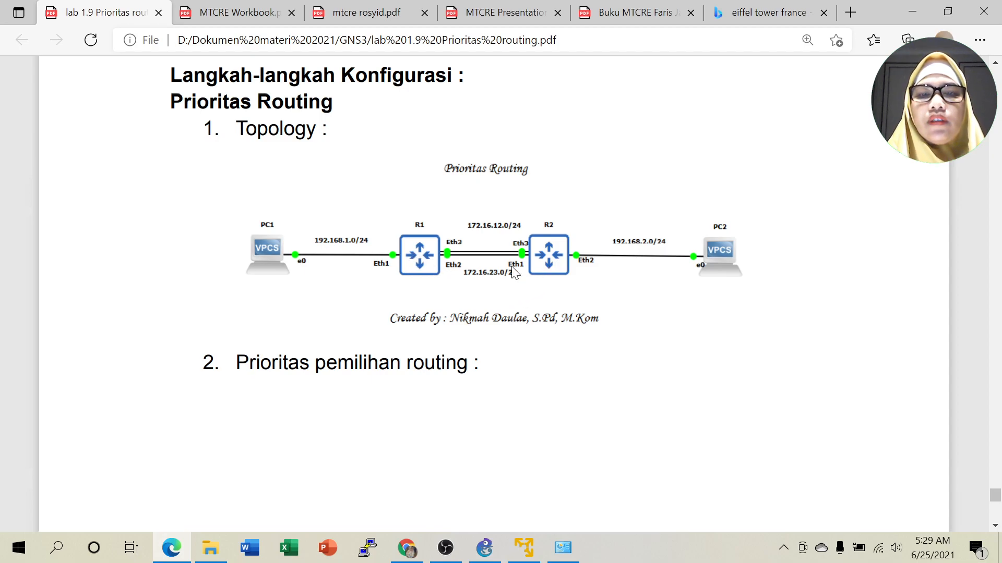
After checking the PDF's topology diagram, switch back to the GNS3 project.
{"action": "left_click", "coordinate": [485, 552]}
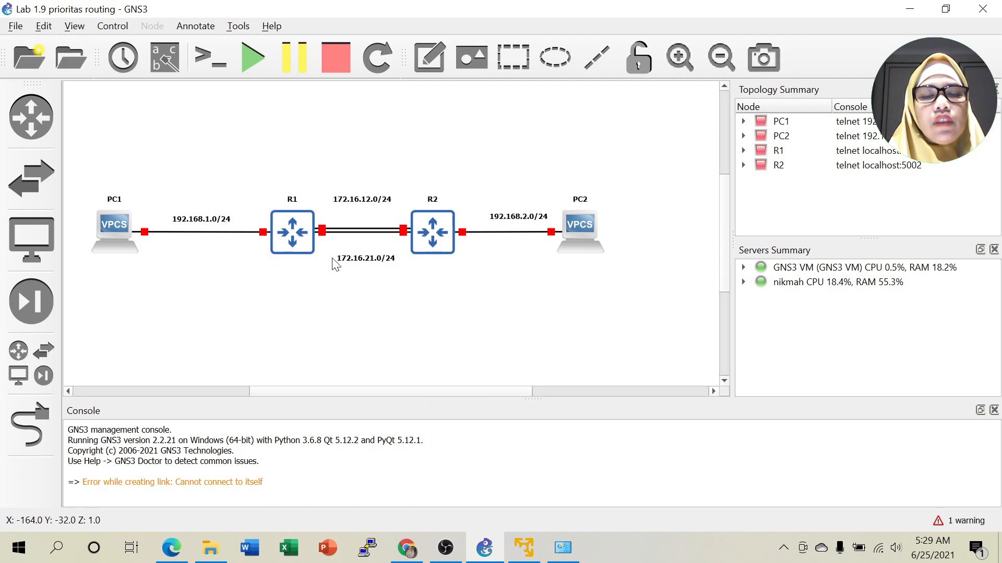
{"action": "left_click", "coordinate": [373, 264]}
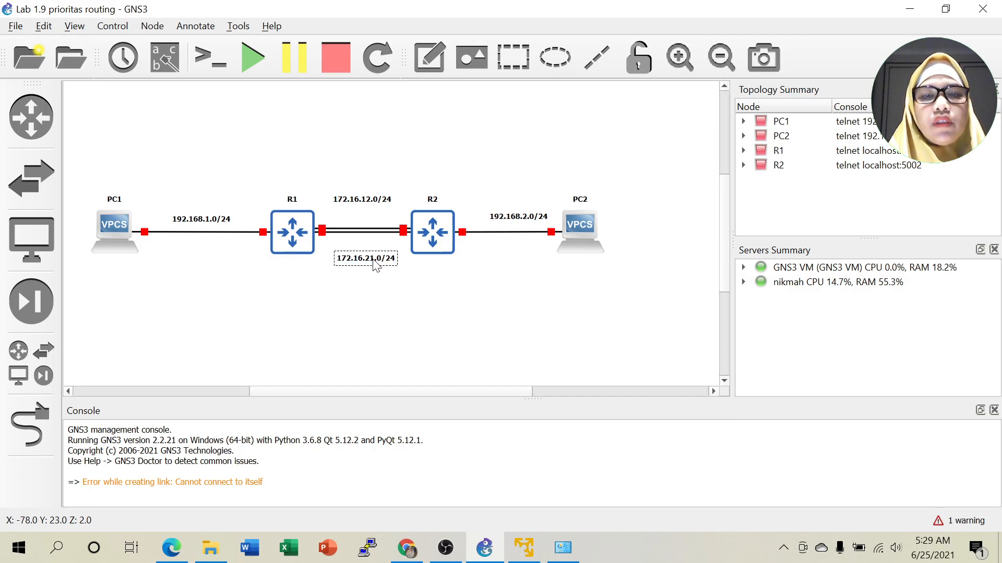
{"action": "left_click", "coordinate": [450, 290]}
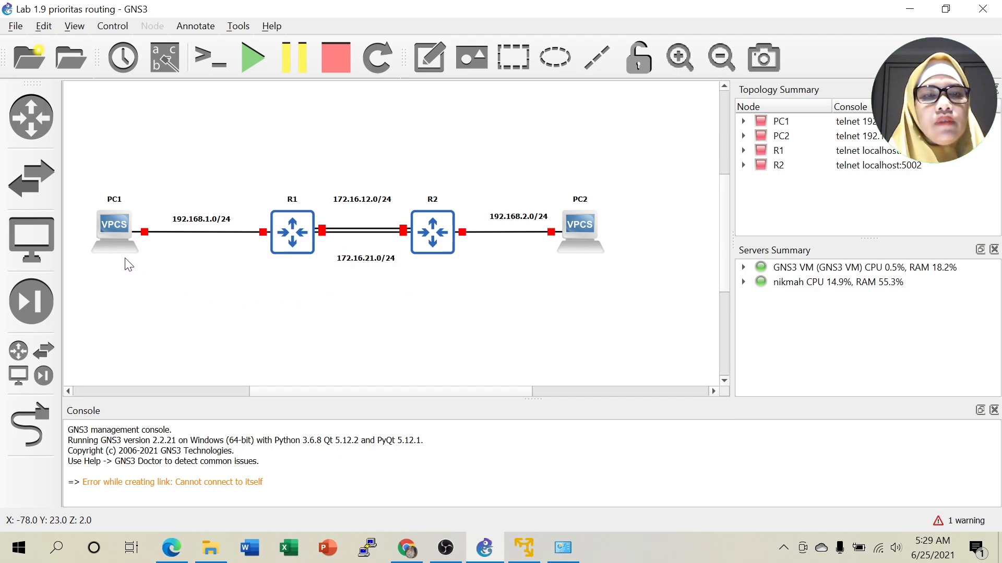
Add a 'Prioritas Routing' title note above the topology.
{"action": "left_click", "coordinate": [428, 52]}
{"action": "left_click", "coordinate": [326, 139]}
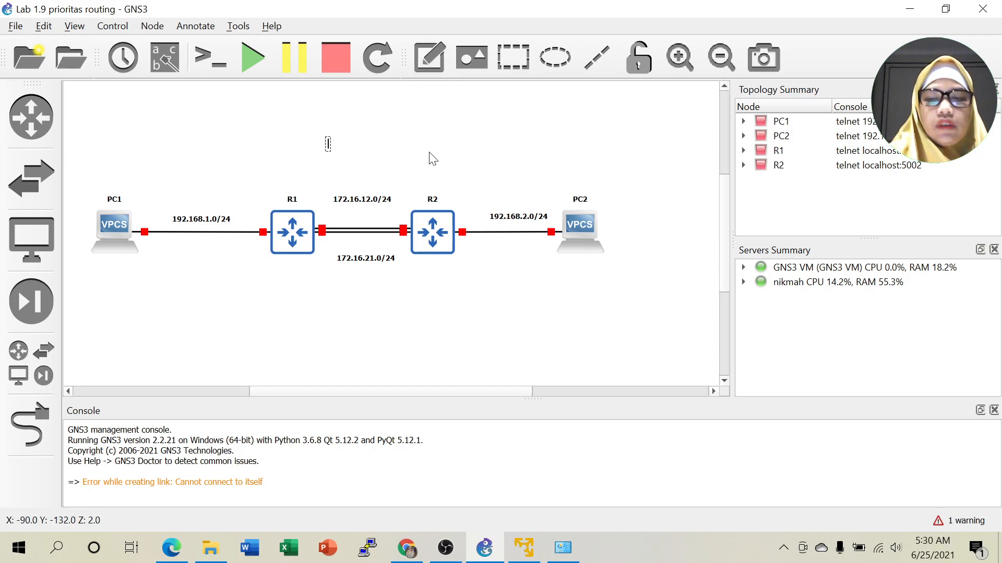
{"action": "type", "text": "Pr"}
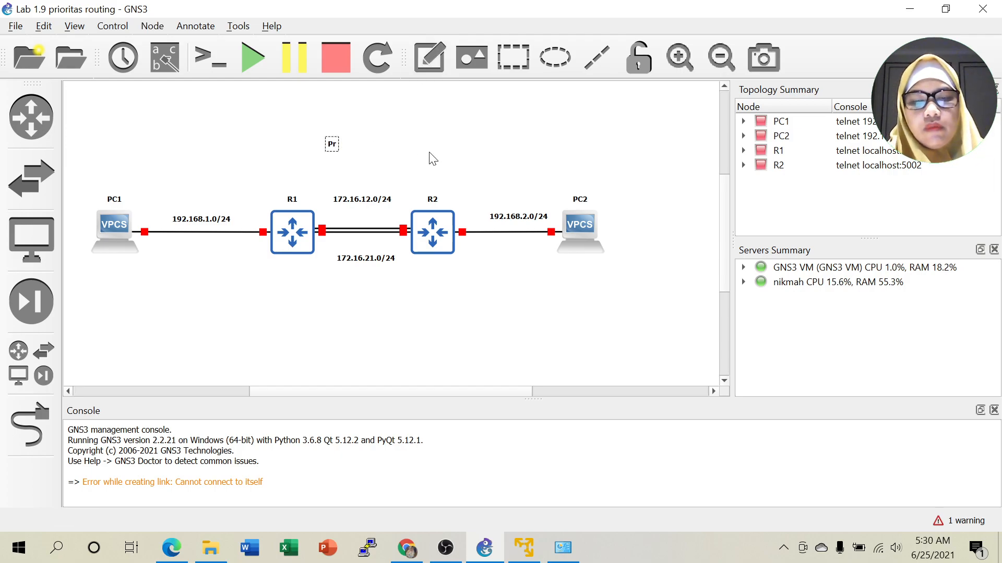
{"action": "type", "text": "iorit"}
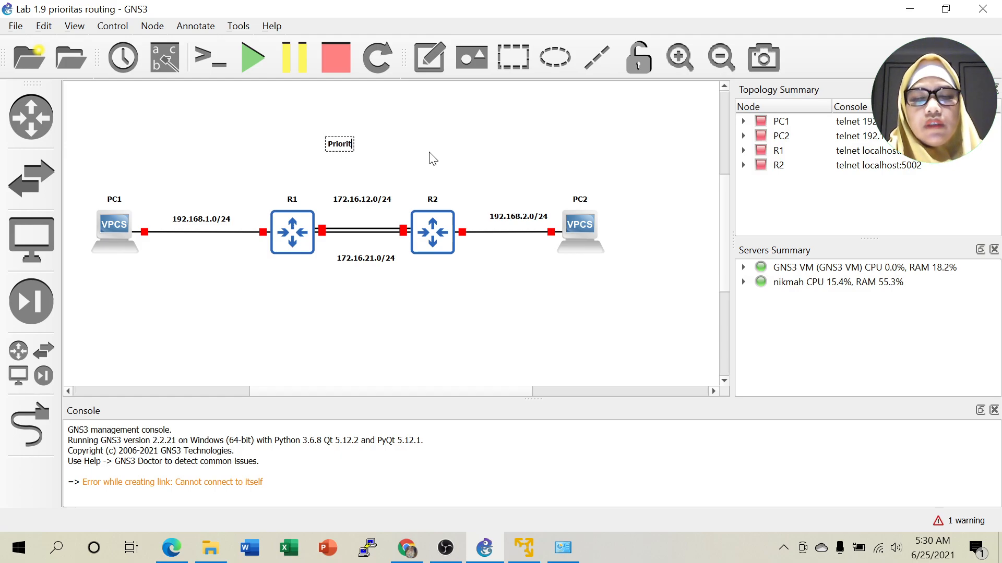
{"action": "type", "text": "as Rouing"}
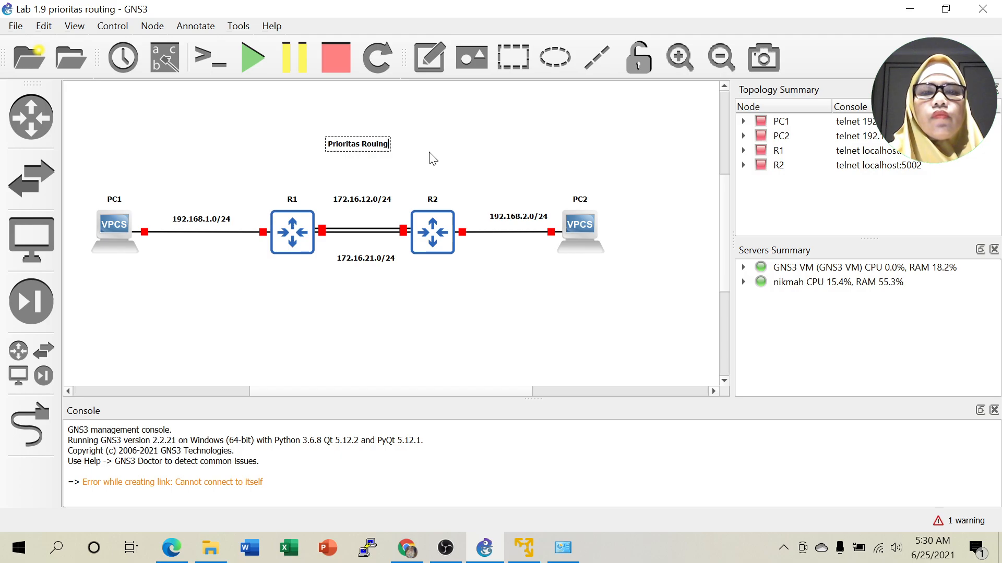
{"action": "type", "text": "tin"}
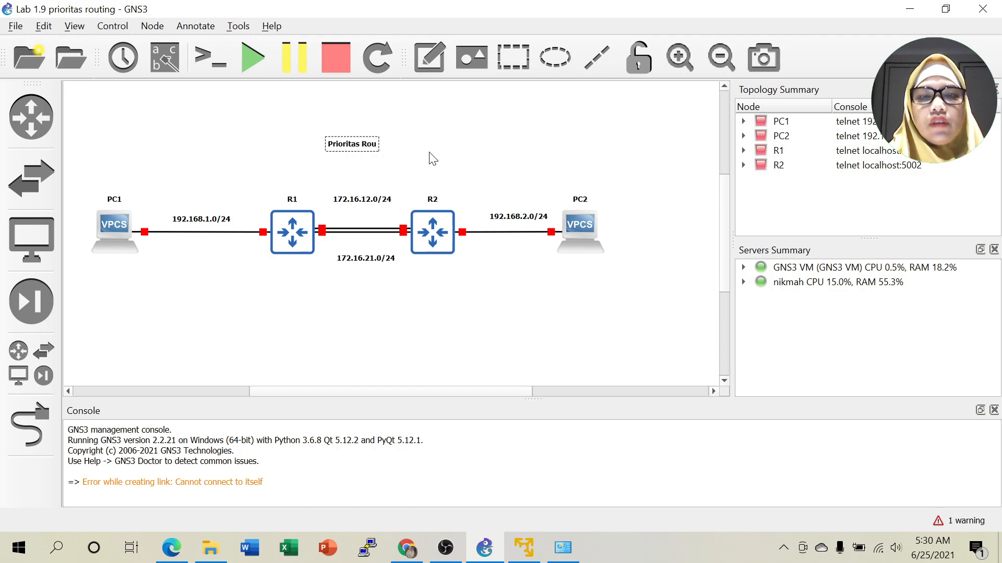
{"action": "left_click", "coordinate": [432, 158]}
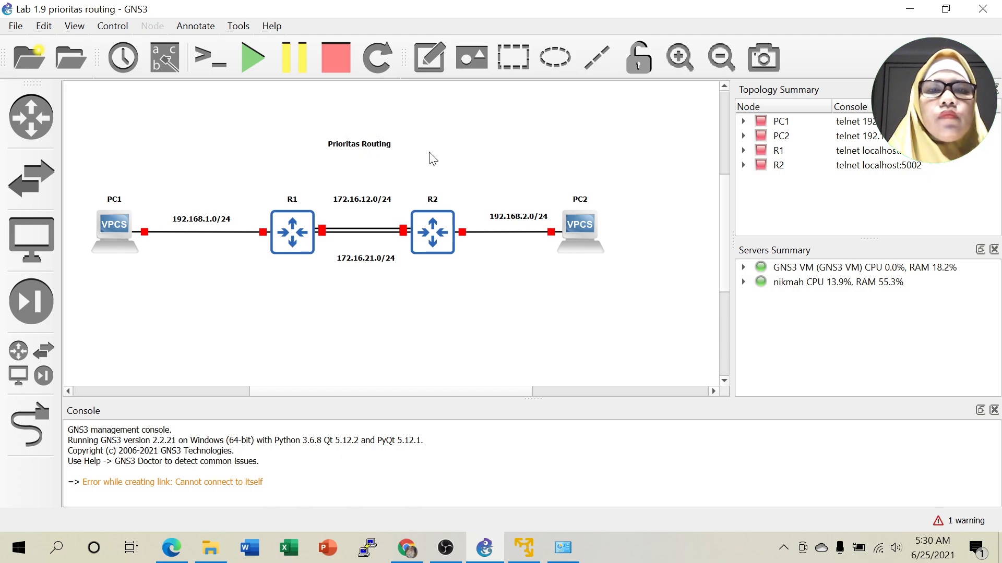
Set the title's font to Monotype Corsiva, size 20.
{"action": "left_click", "coordinate": [358, 145]}
{"action": "right_click", "coordinate": [354, 139]}
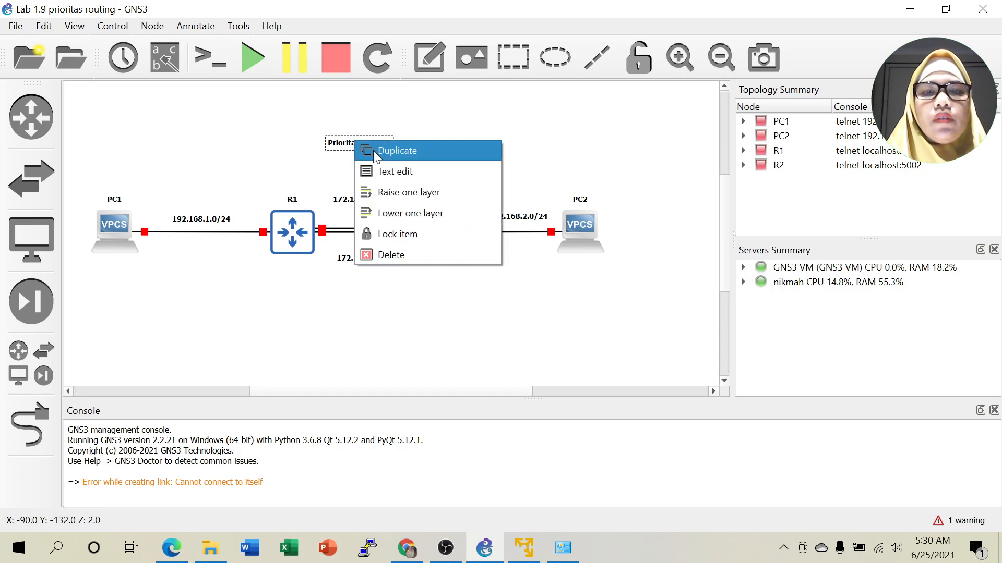
{"action": "left_click", "coordinate": [395, 170]}
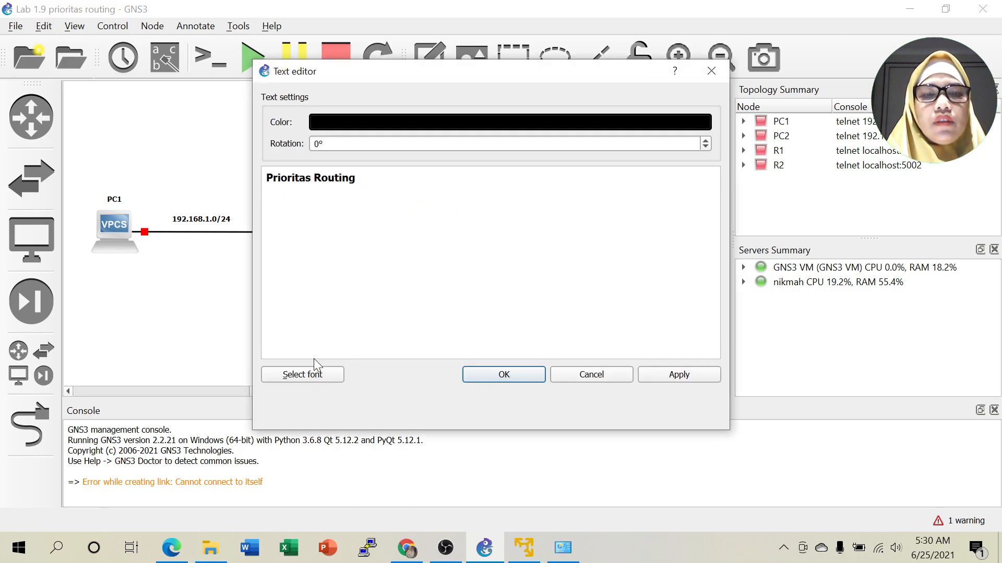
{"action": "left_click", "coordinate": [303, 374]}
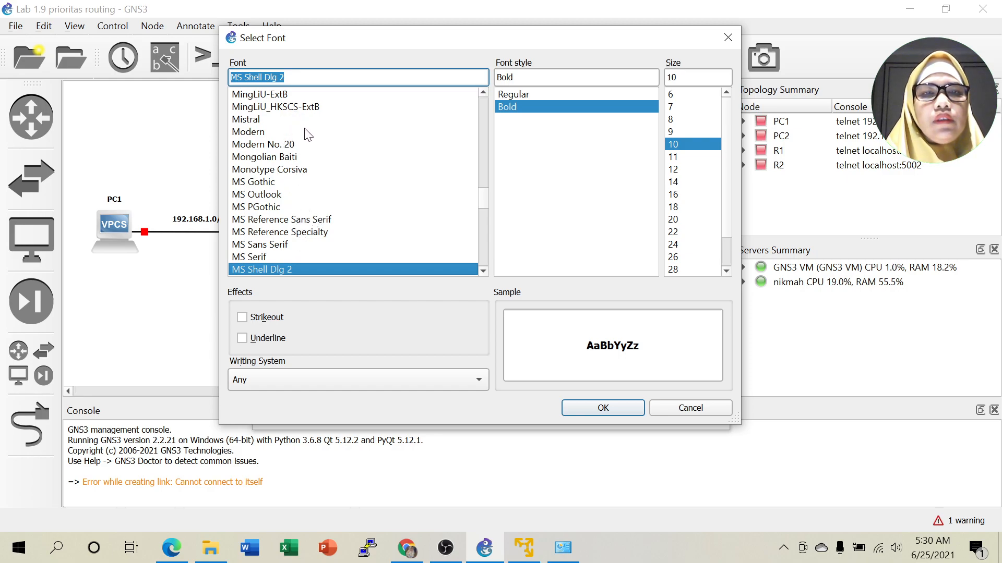
{"action": "scroll", "coordinate": [311, 159], "scroll_direction": "up", "scroll_amount": 1}
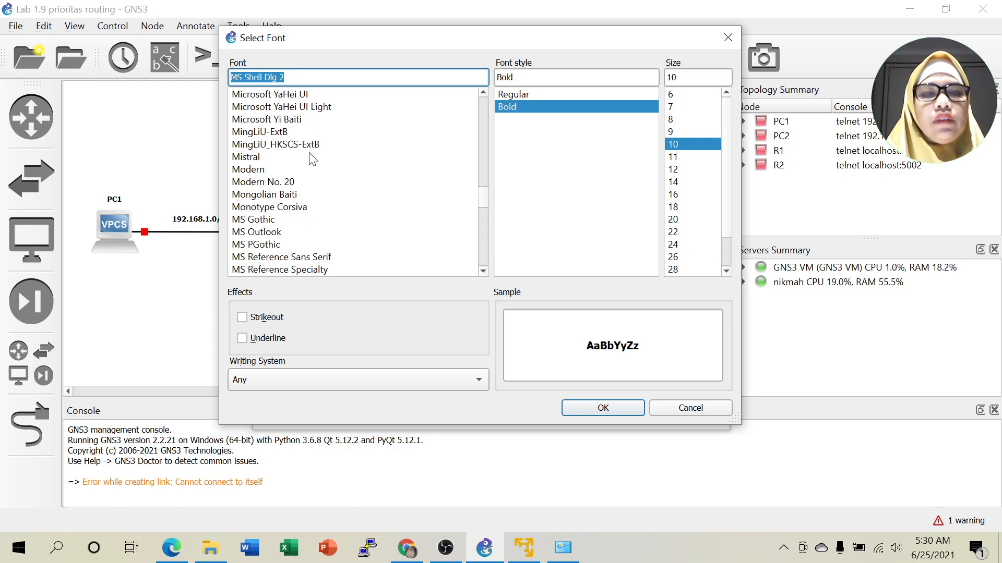
{"action": "left_click", "coordinate": [295, 207]}
{"action": "left_click", "coordinate": [673, 219]}
{"action": "left_click", "coordinate": [608, 407]}
{"action": "left_click", "coordinate": [503, 374]}
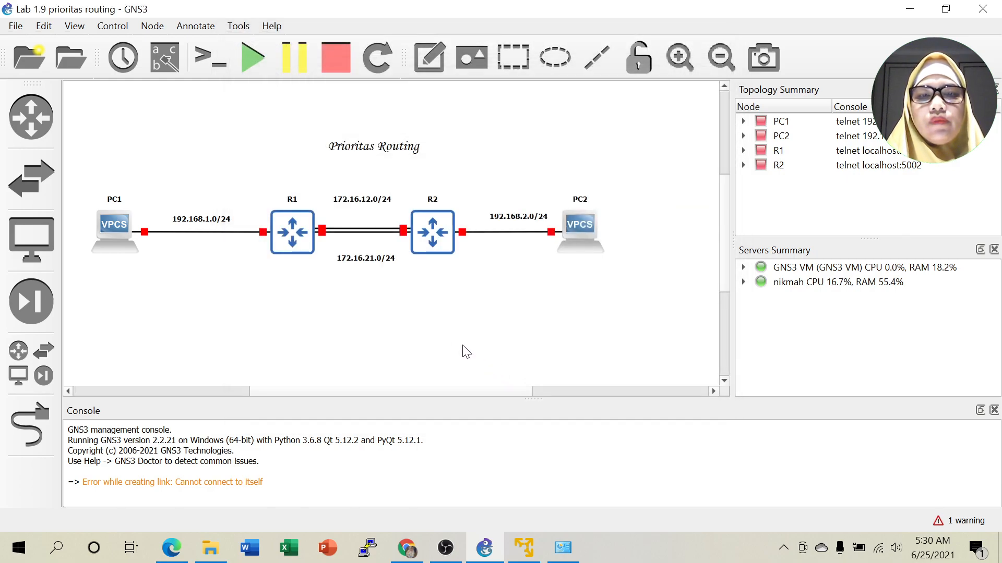
Centre the title and place a duplicate of it below the topology.
{"action": "left_click", "coordinate": [358, 152]}
{"action": "left_click_drag", "start_coordinate": [357, 148], "coordinate": [342, 142]}
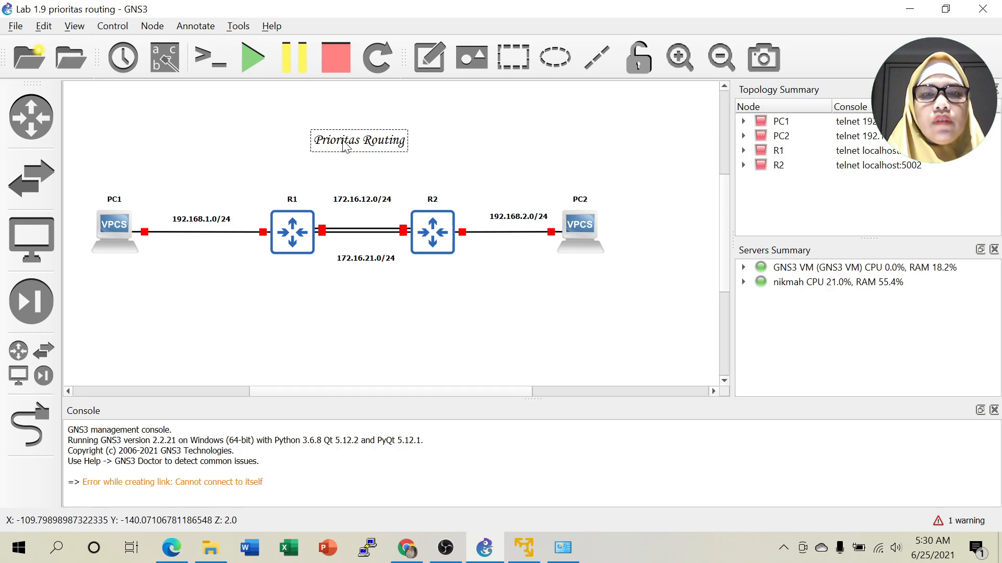
{"action": "right_click", "coordinate": [342, 143]}
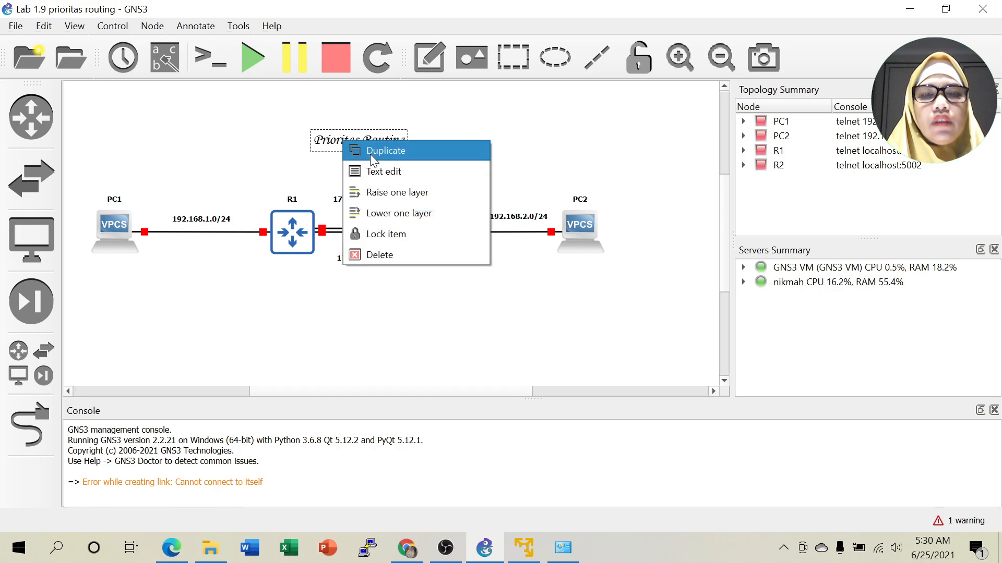
{"action": "left_click", "coordinate": [370, 155]}
{"action": "left_click_drag", "start_coordinate": [374, 161], "coordinate": [368, 313]}
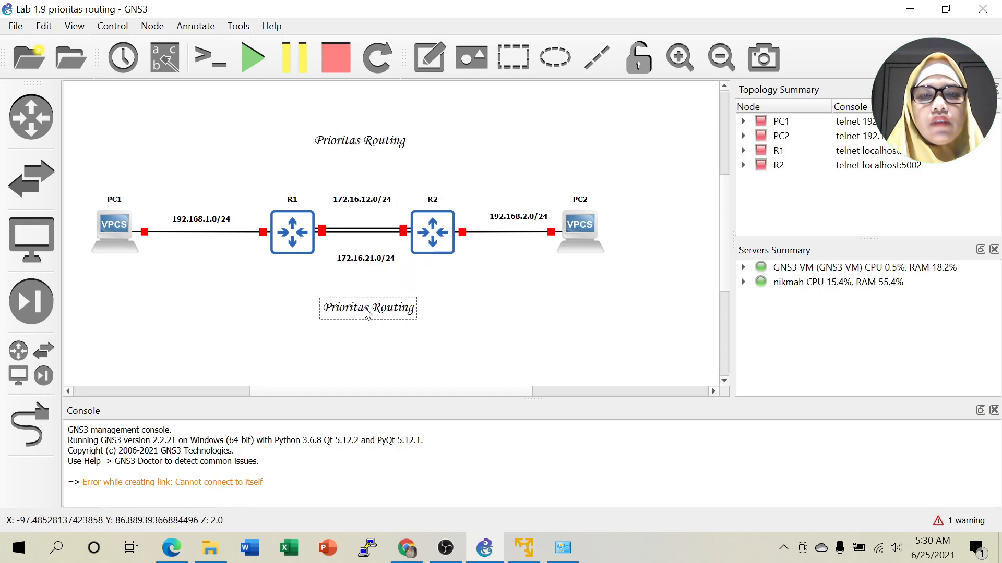
Replace the duplicate's text with a 'Created by' credit naming the author, positioned under the diagram.
{"action": "double_click", "coordinate": [364, 308]}
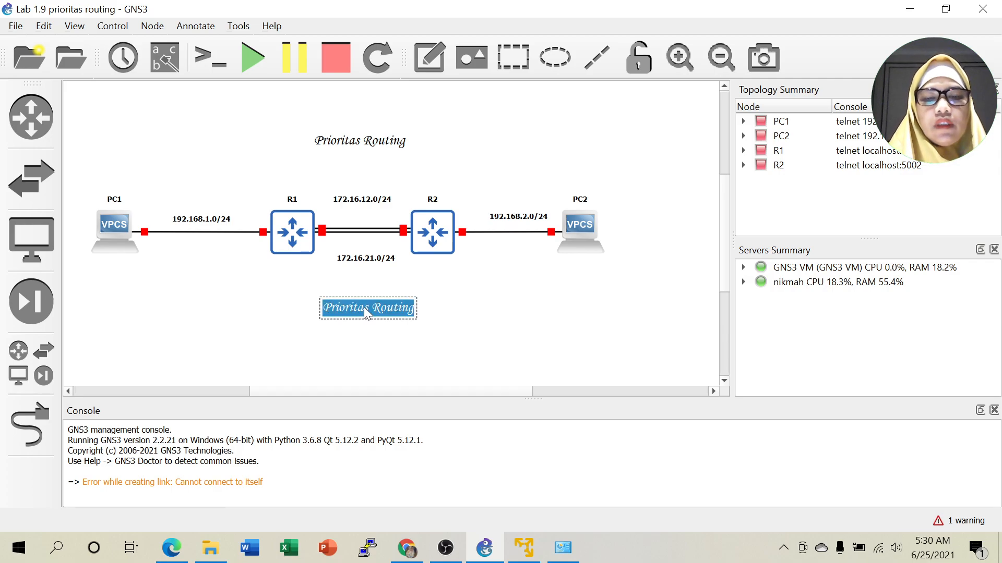
{"action": "type", "text": "Created"}
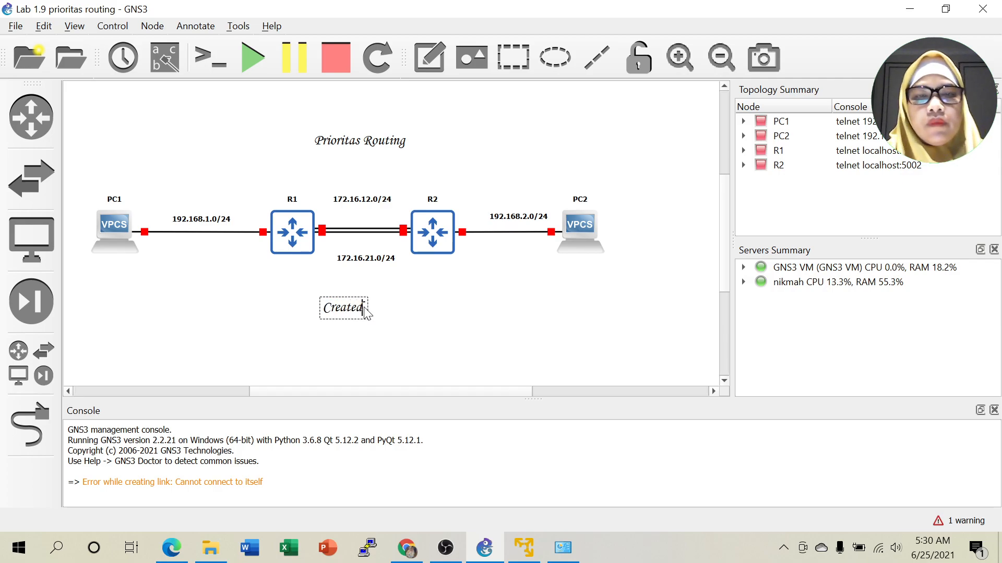
{"action": "type", "text": " by : "}
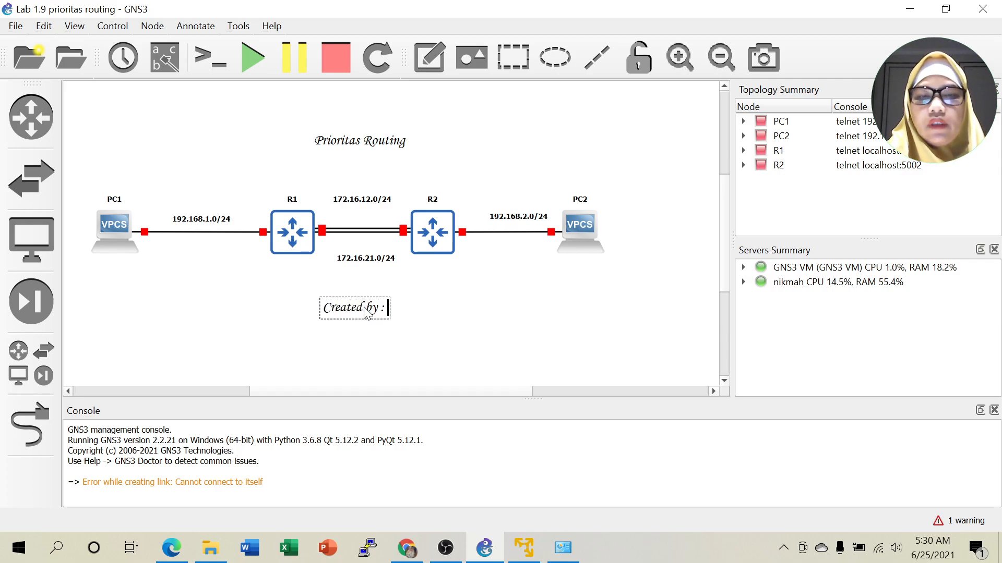
{"action": "type", "text": "Nikmah"}
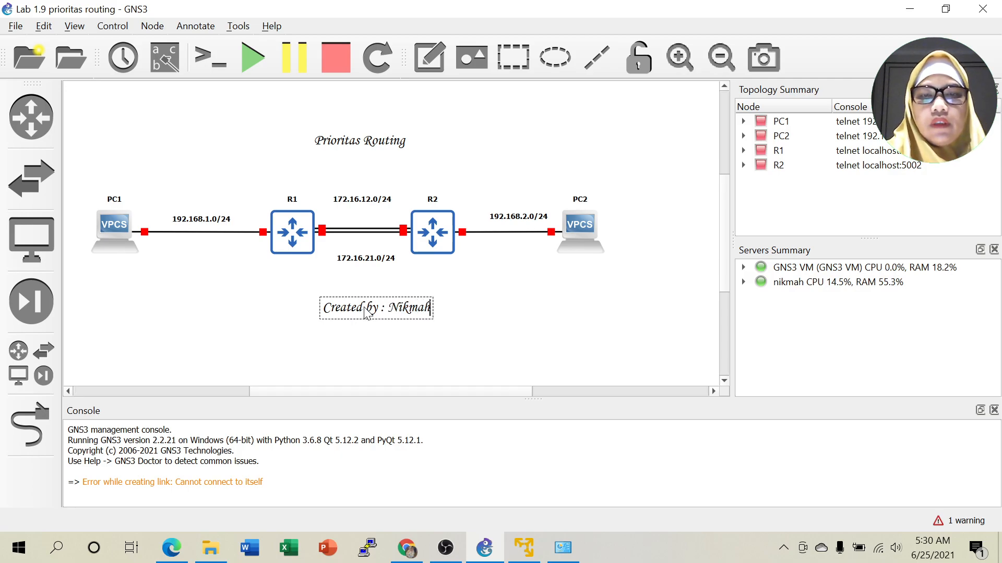
{"action": "type", "text": " Daulae, S.Pd"}
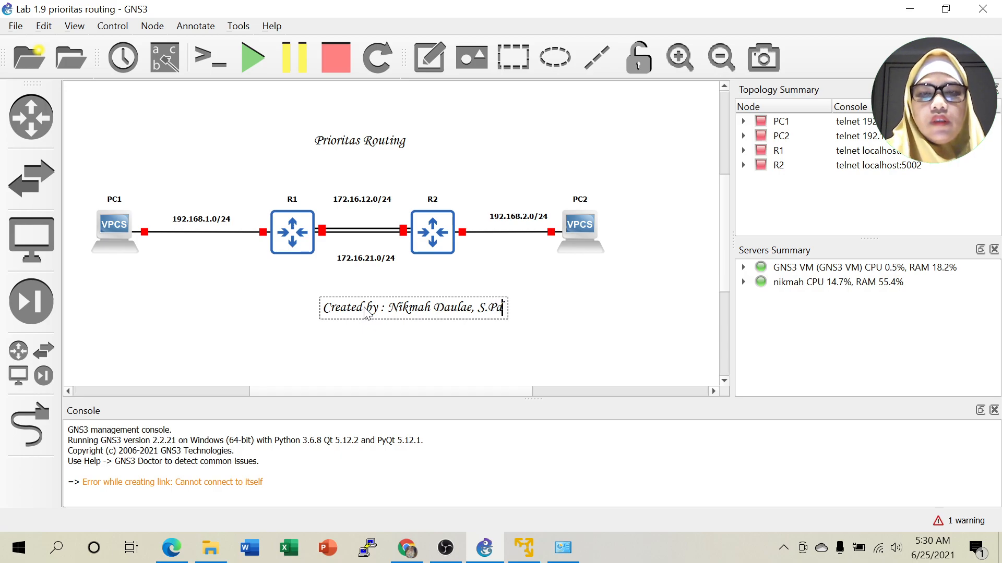
{"action": "type", "text": ".Kom"}
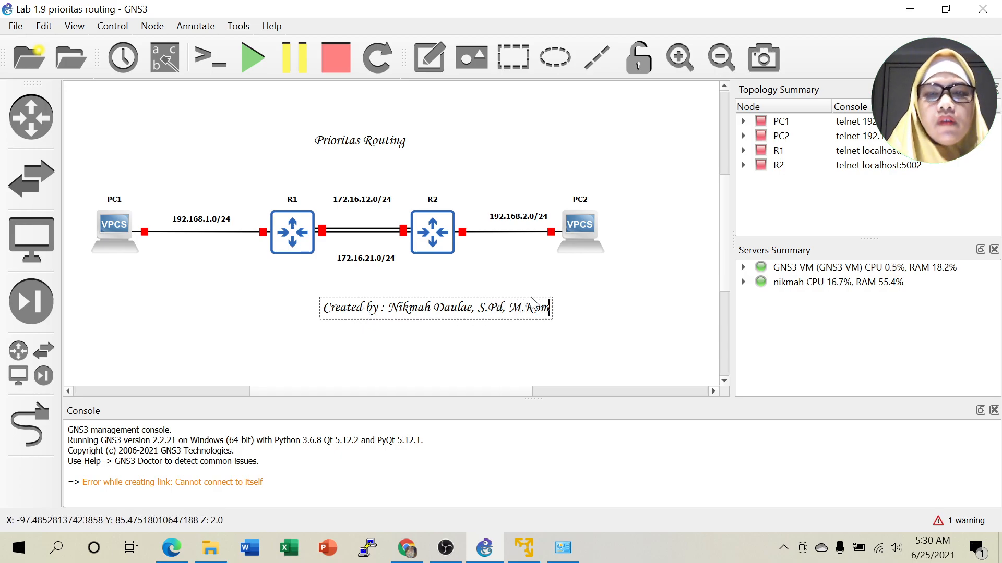
{"action": "left_click", "coordinate": [572, 297]}
{"action": "mouse_move", "coordinate": [484, 311]}
{"action": "left_mouse_down"}
{"action": "mouse_move", "coordinate": [473, 319]}
{"action": "mouse_move", "coordinate": [413, 302]}
{"action": "left_mouse_up"}
{"action": "double_click", "coordinate": [419, 304]}
{"action": "left_click", "coordinate": [514, 307]}
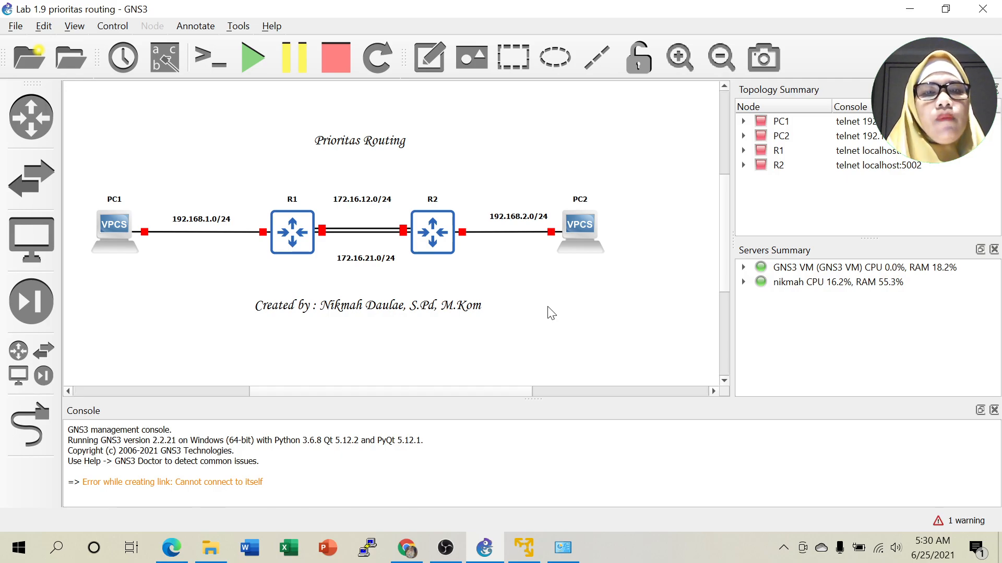
{"action": "left_click", "coordinate": [290, 236]}
Start router R1 and PC1.
{"action": "right_click", "coordinate": [290, 236]}
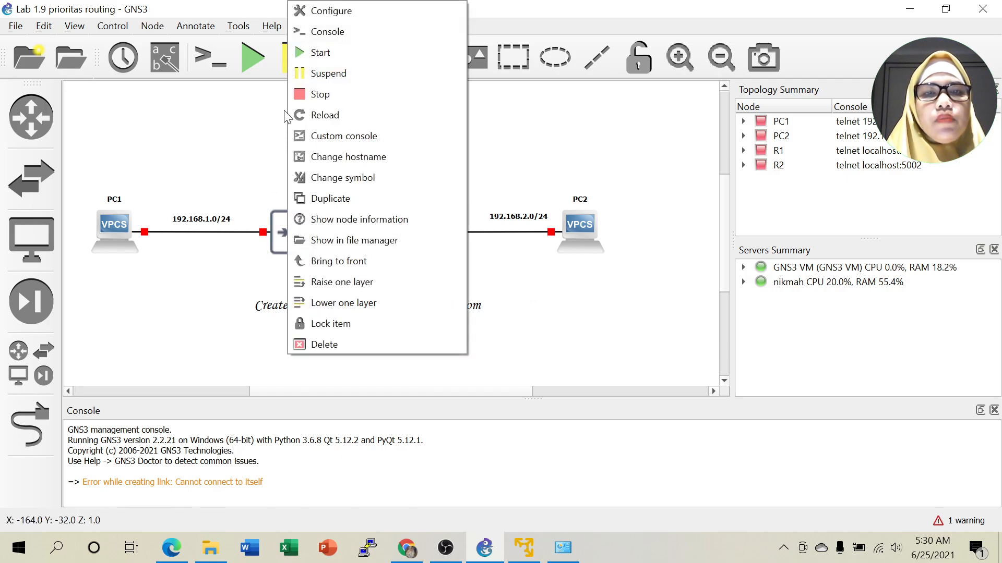
{"action": "left_click", "coordinate": [324, 52]}
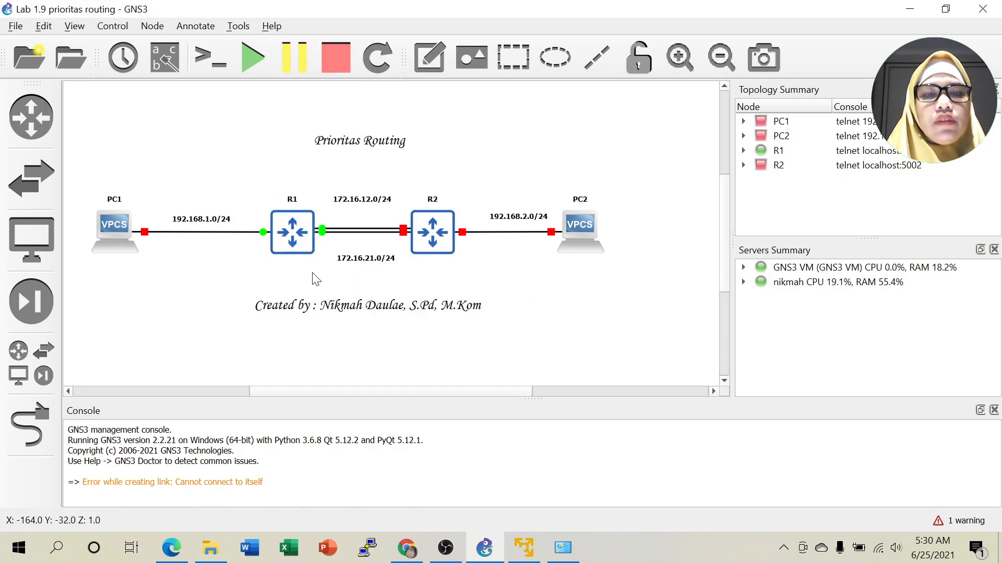
{"action": "left_click", "coordinate": [113, 227]}
{"action": "right_click", "coordinate": [114, 226]}
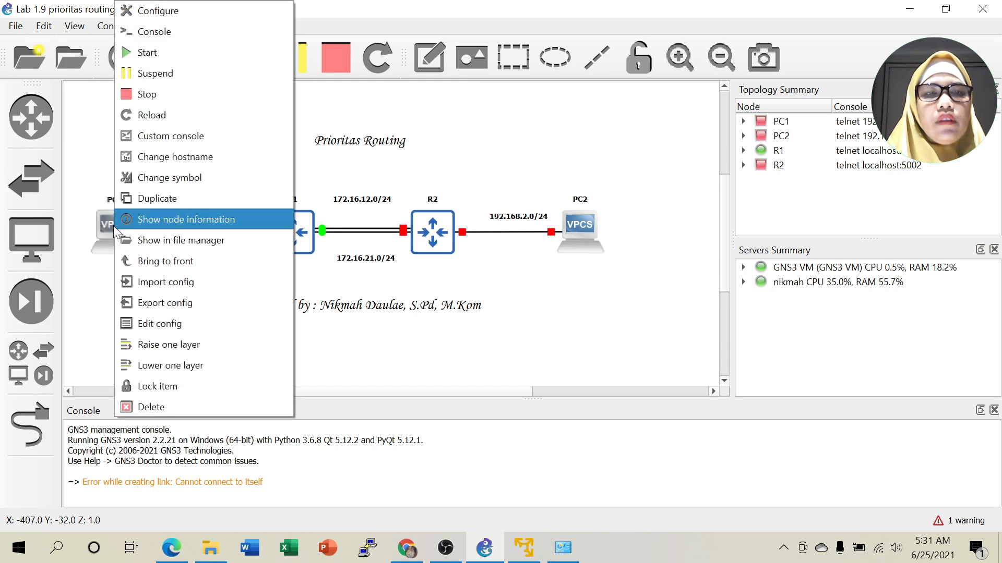
{"action": "left_click", "coordinate": [158, 55]}
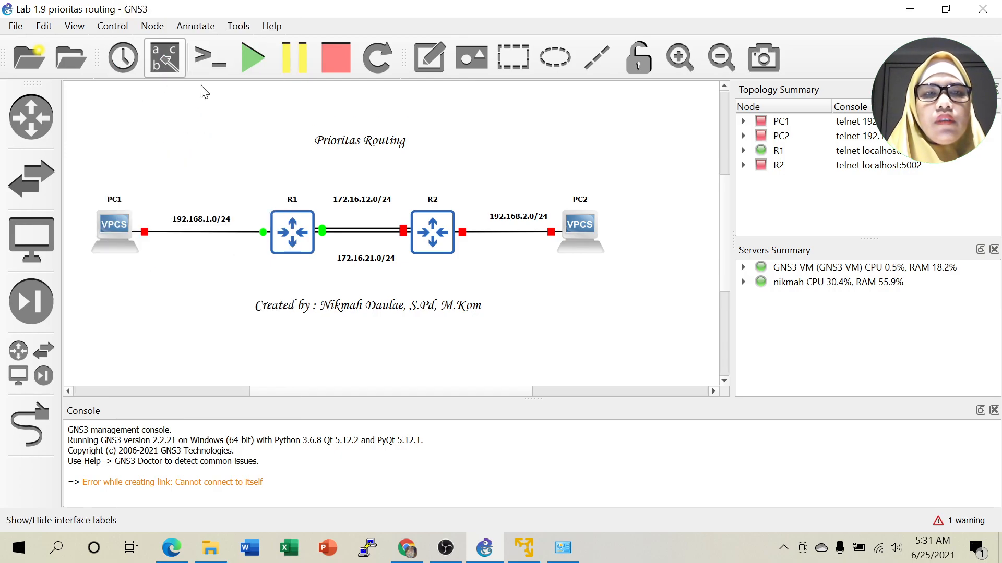
Open console terminals for R1 and PC1.
{"action": "right_click", "coordinate": [285, 227]}
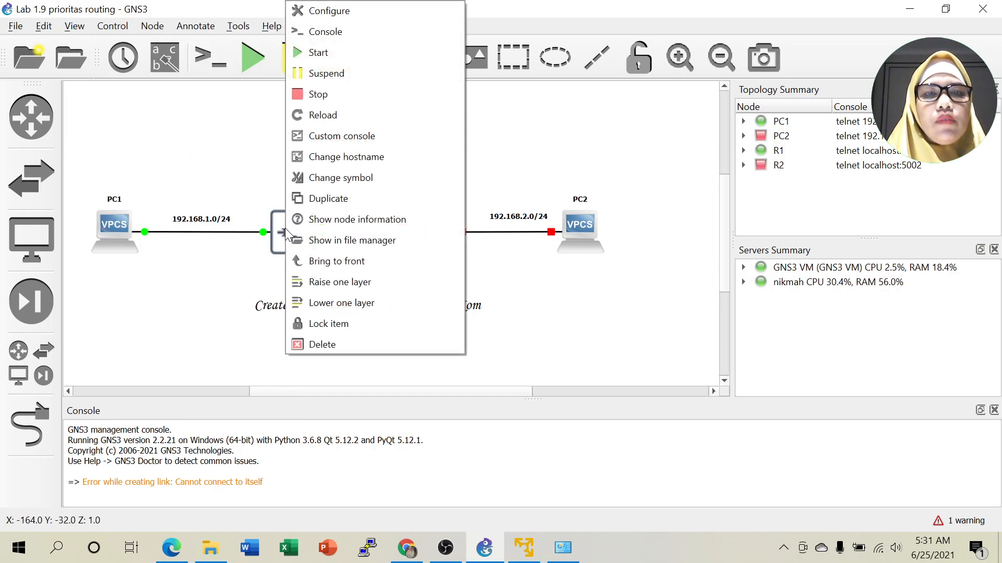
{"action": "left_click", "coordinate": [334, 31]}
{"action": "left_click_drag", "start_coordinate": [324, 134], "coordinate": [826, 76]}
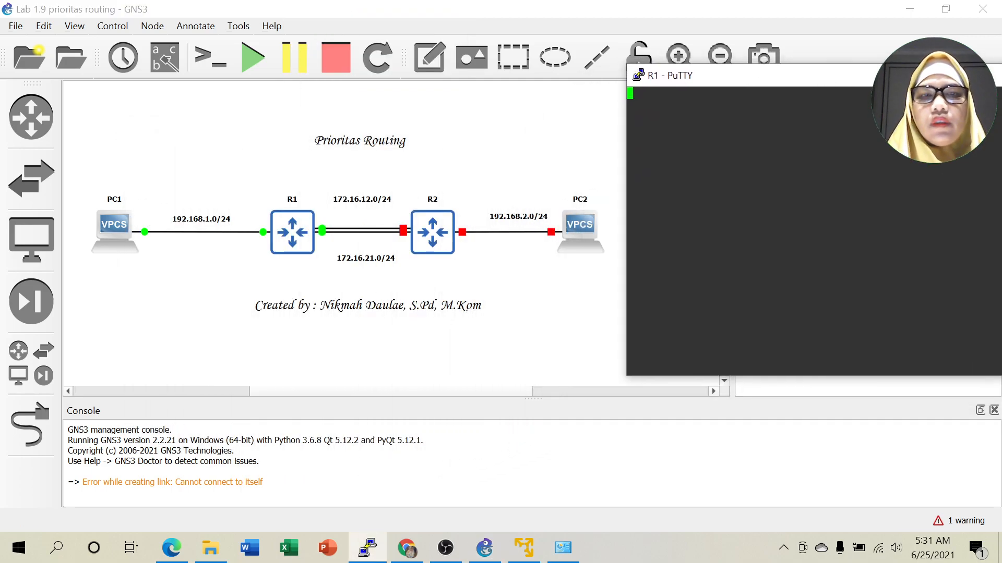
{"action": "left_click", "coordinate": [114, 223]}
{"action": "right_click", "coordinate": [115, 224]}
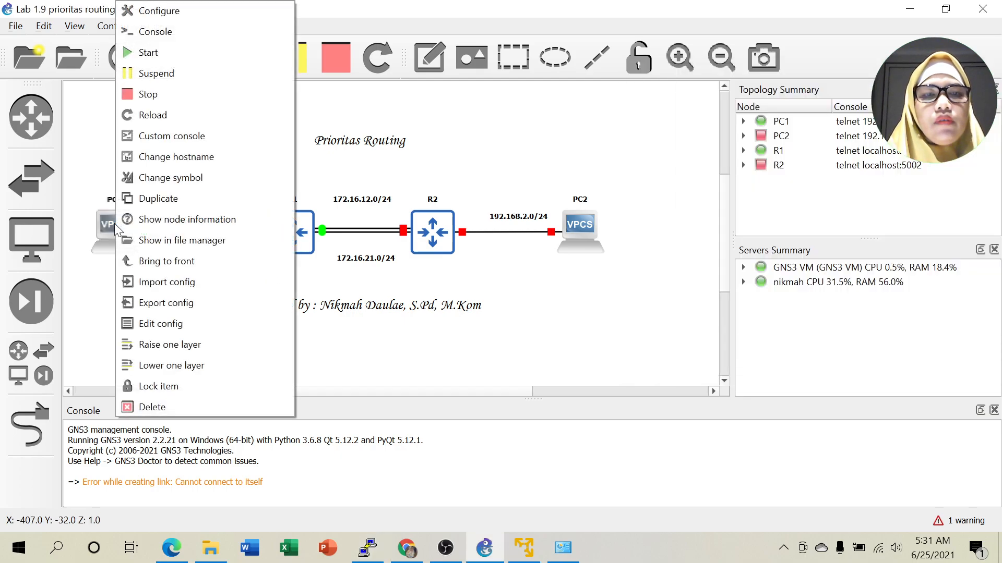
{"action": "left_click", "coordinate": [161, 30]}
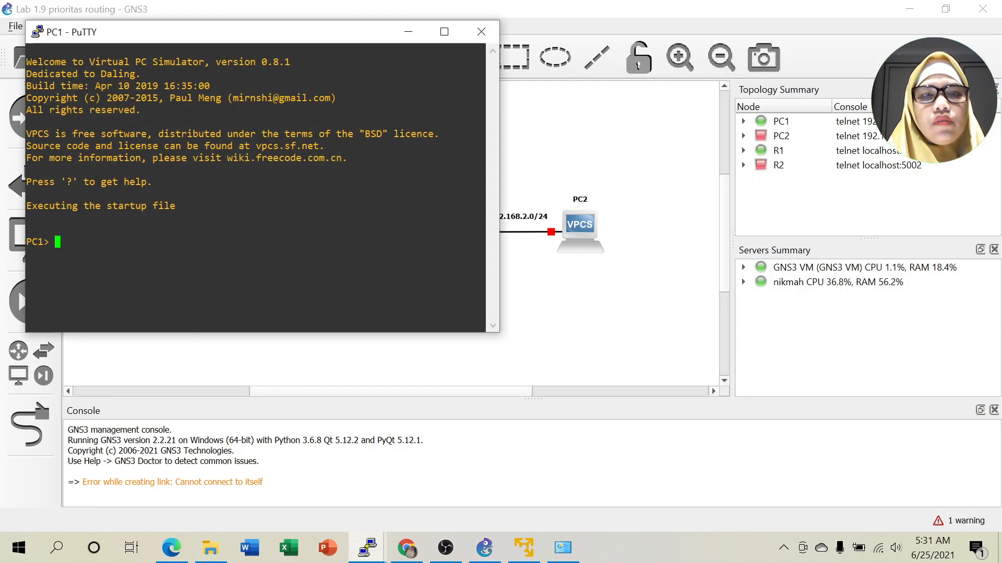
Run 'ip 192.168.1.2 192.168.1.1' on PC1 to set its address and gateway, then minimize the console.
{"action": "left_click_drag", "start_coordinate": [326, 31], "coordinate": [807, 94]}
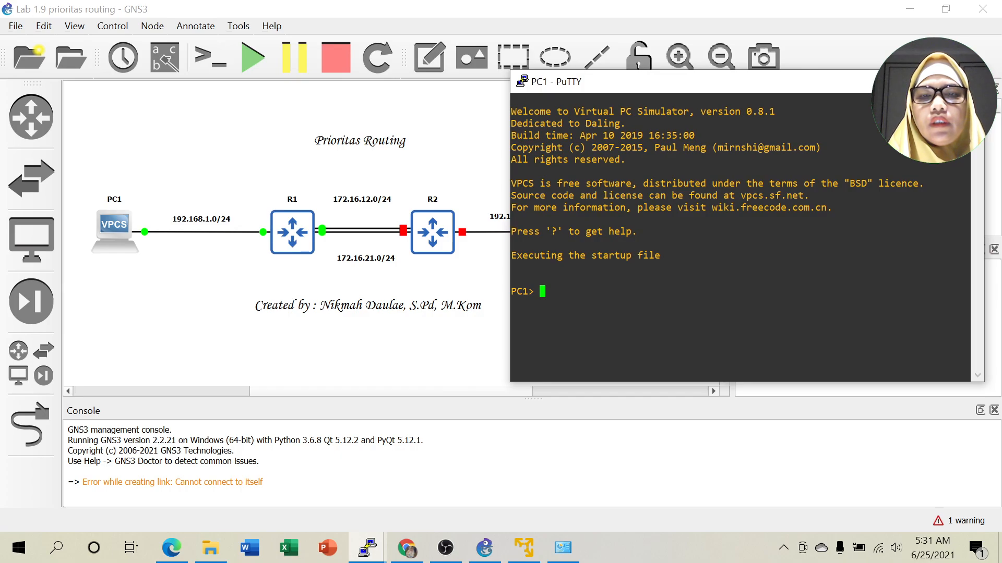
{"action": "type", "text": "ip"}
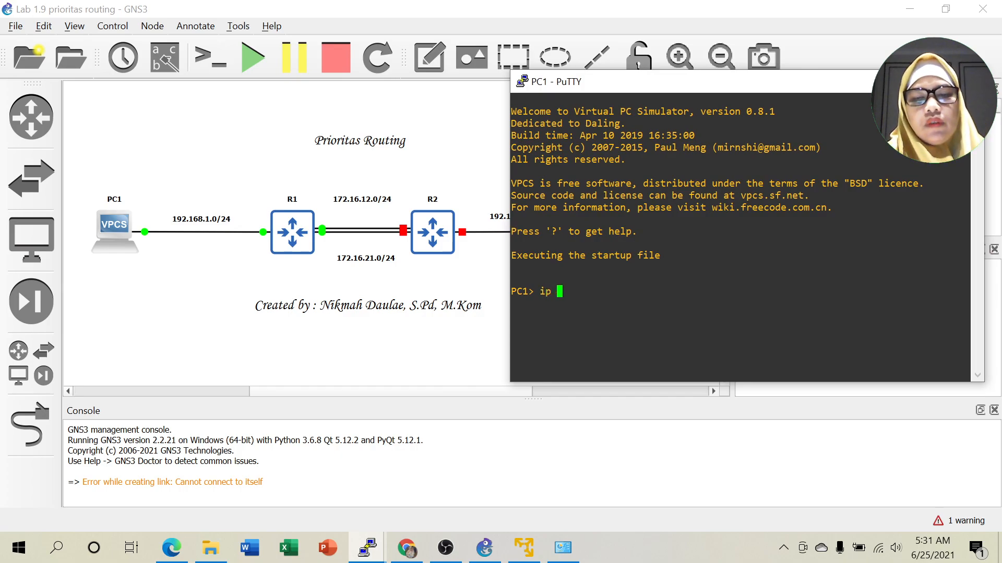
{"action": "type", "text": " 192.16"}
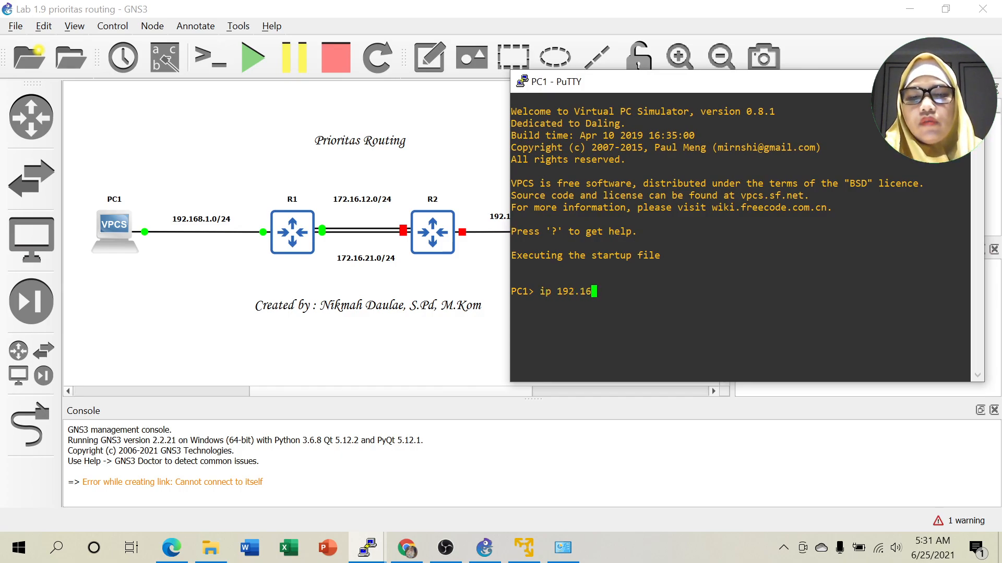
{"action": "type", "text": "8.1.2"}
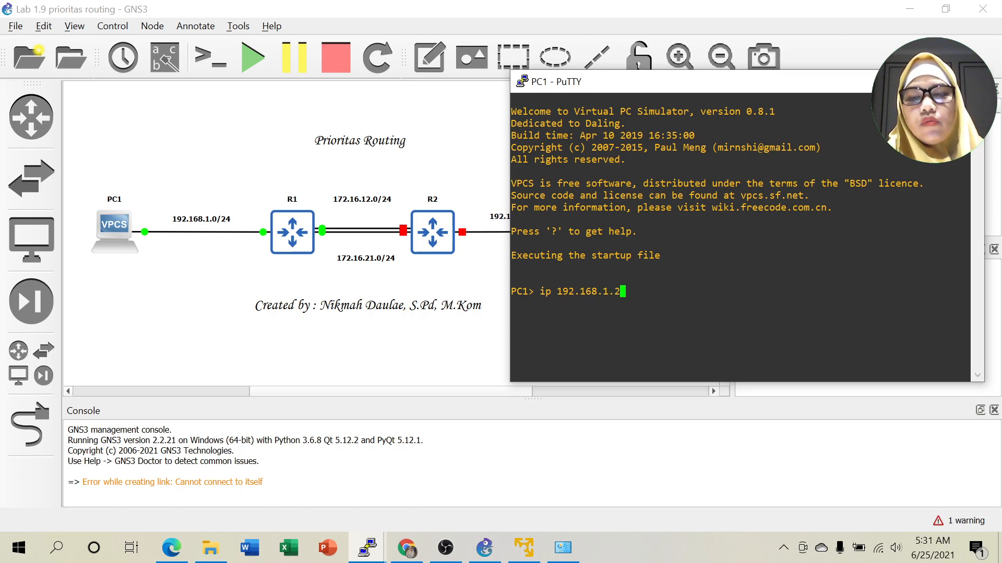
{"action": "type", "text": " 192.168.1.1"}
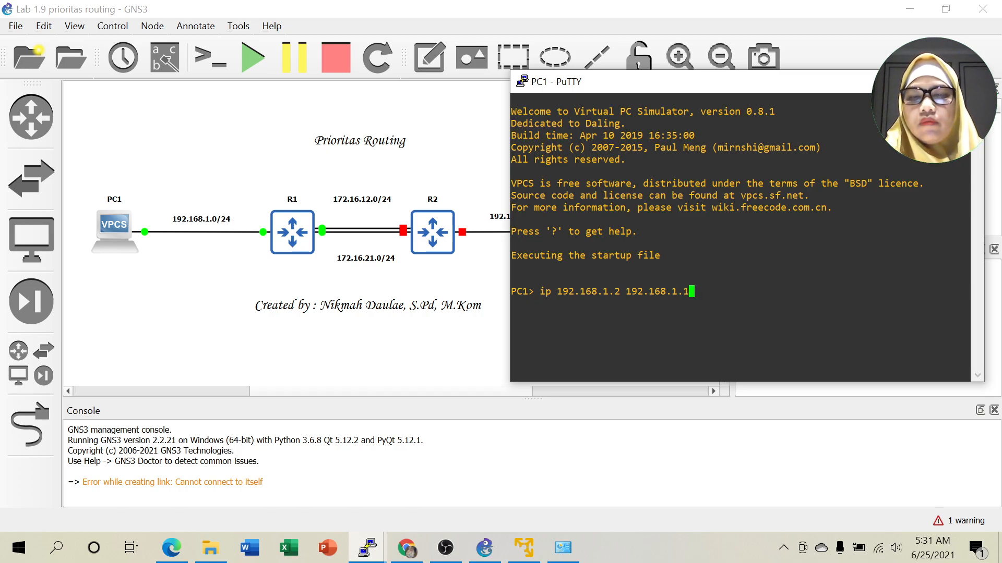
{"action": "key", "text": "Return"}
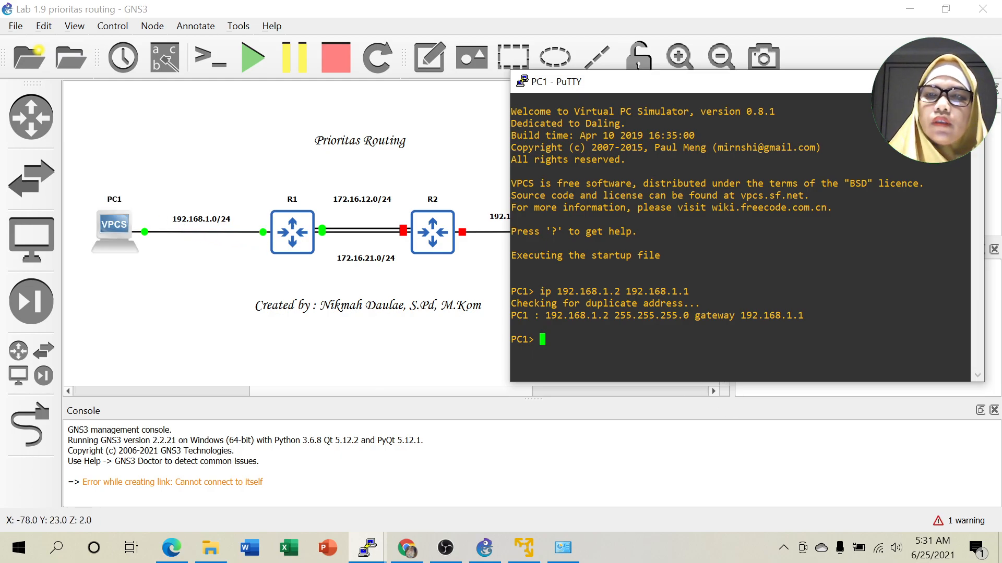
{"action": "left_click", "coordinate": [893, 81]}
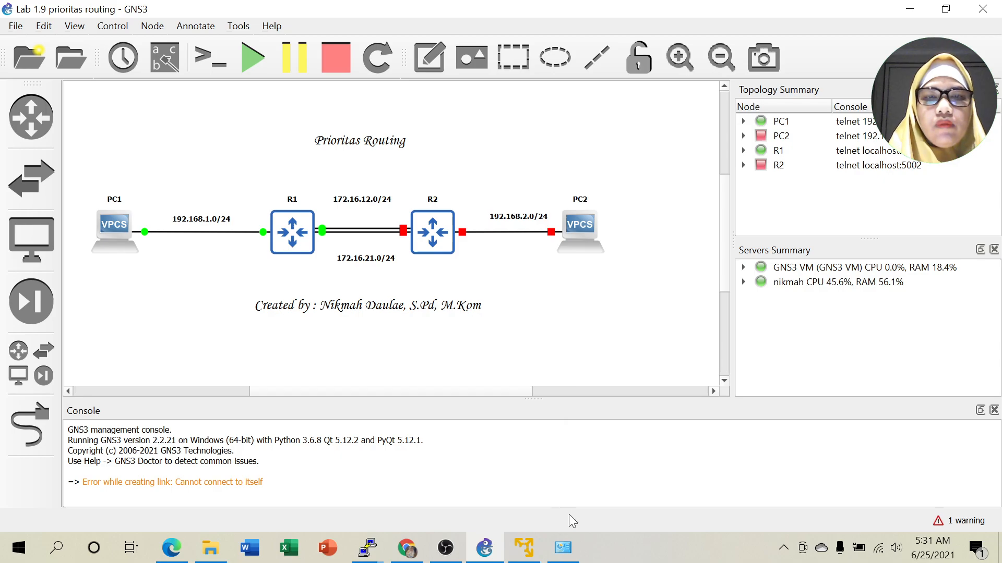
Start router R2, open its console, then minimize it.
{"action": "right_click", "coordinate": [424, 230]}
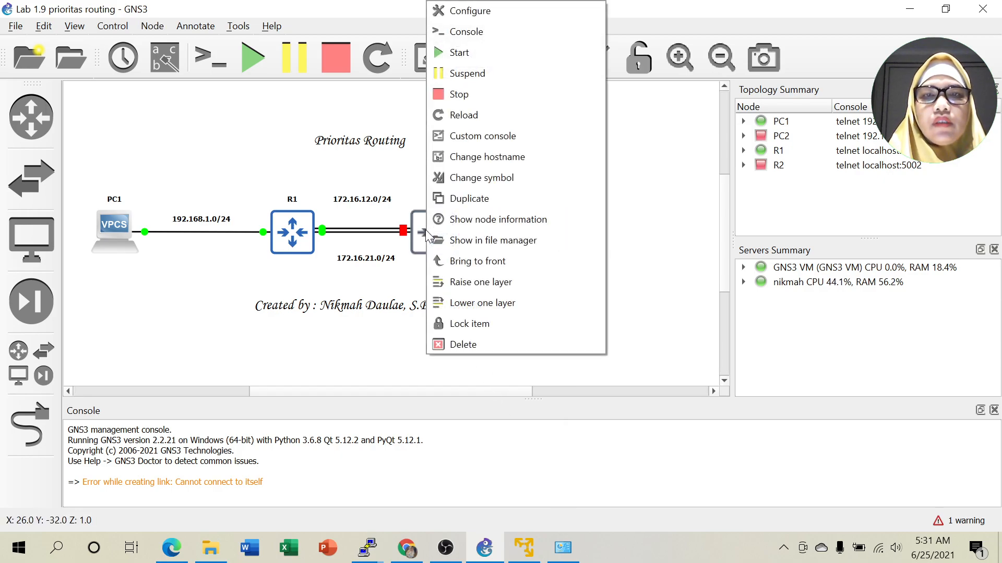
{"action": "left_click", "coordinate": [453, 53]}
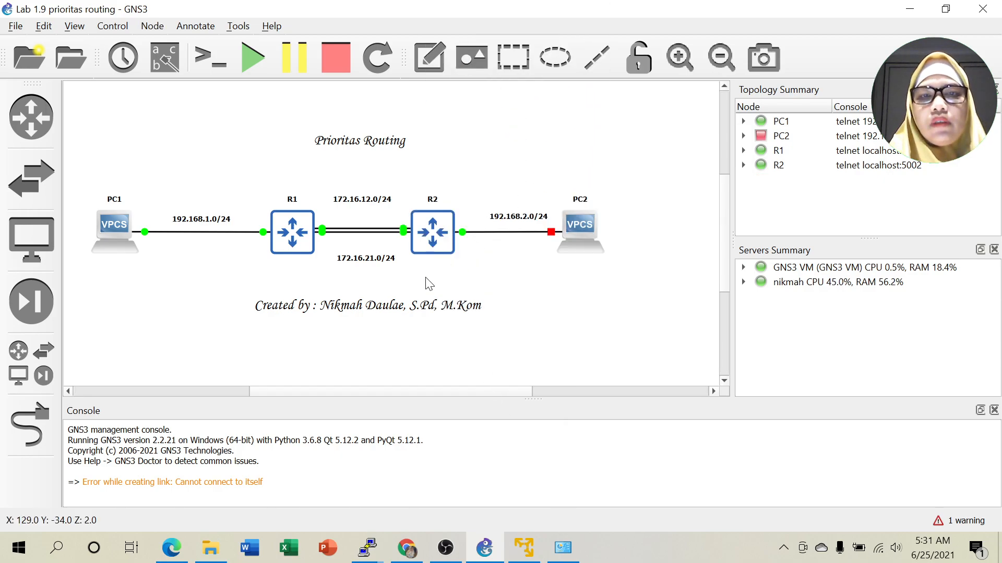
{"action": "right_click", "coordinate": [433, 222]}
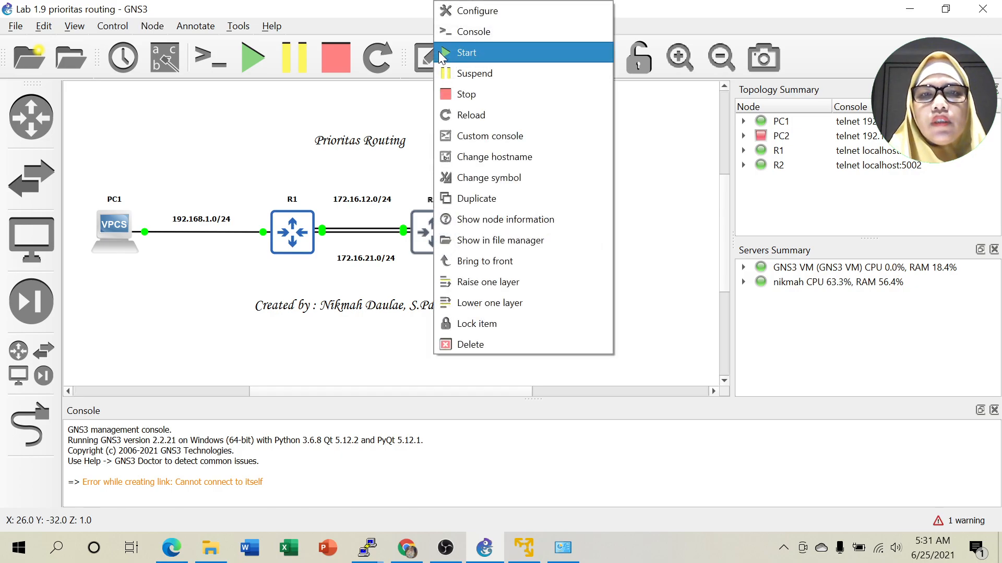
{"action": "left_click", "coordinate": [484, 31]}
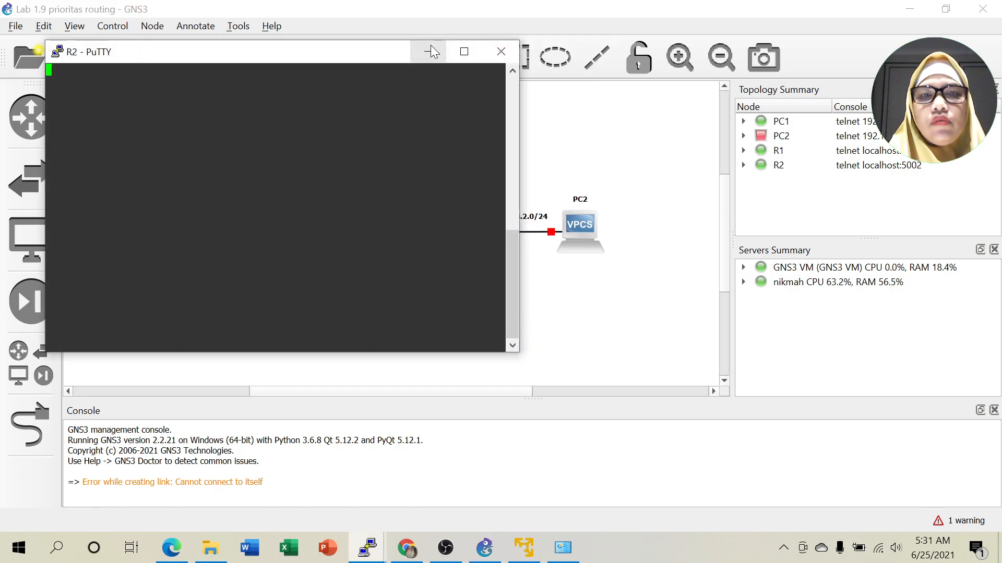
{"action": "left_click", "coordinate": [429, 51]}
Start PC2 and open its console at the PC2> prompt.
{"action": "right_click", "coordinate": [581, 224]}
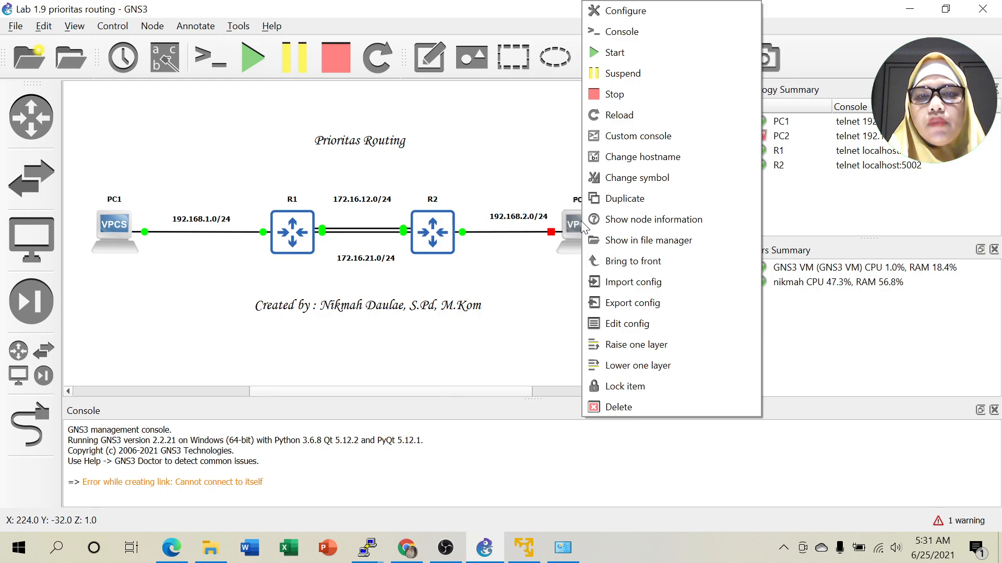
{"action": "left_click", "coordinate": [628, 53]}
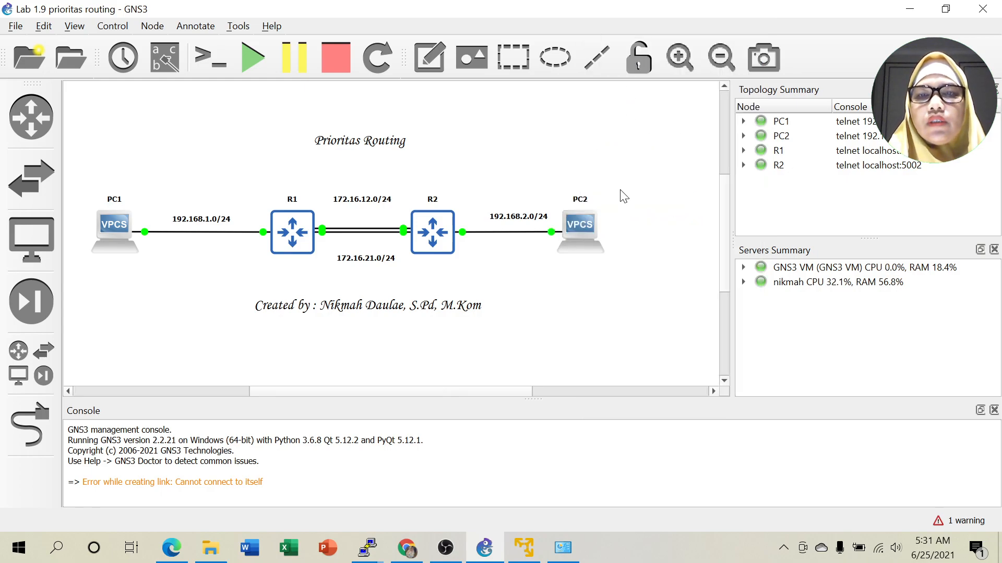
{"action": "right_click", "coordinate": [581, 219]}
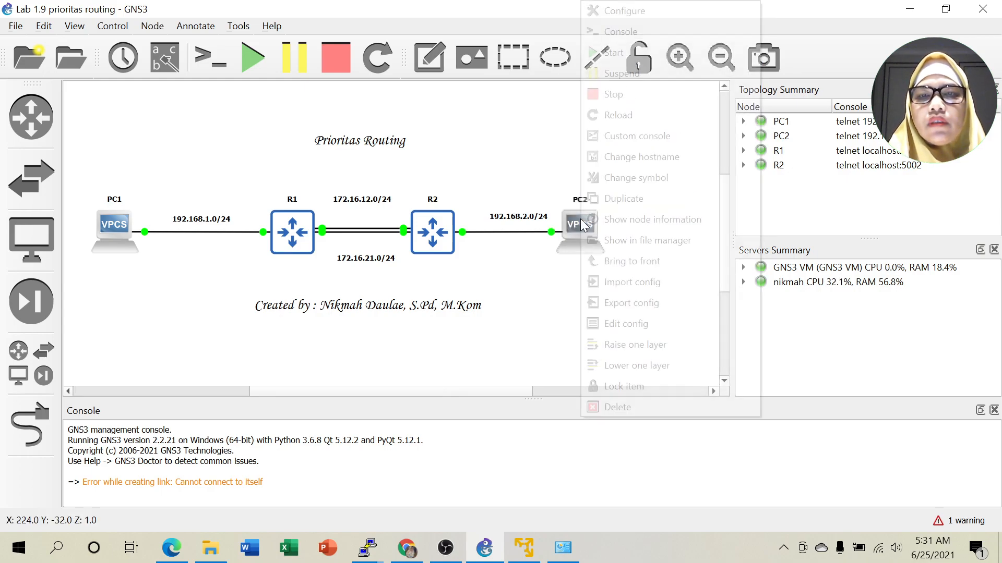
{"action": "left_click", "coordinate": [629, 38]}
{"action": "left_click_drag", "start_coordinate": [269, 72], "coordinate": [794, 101]}
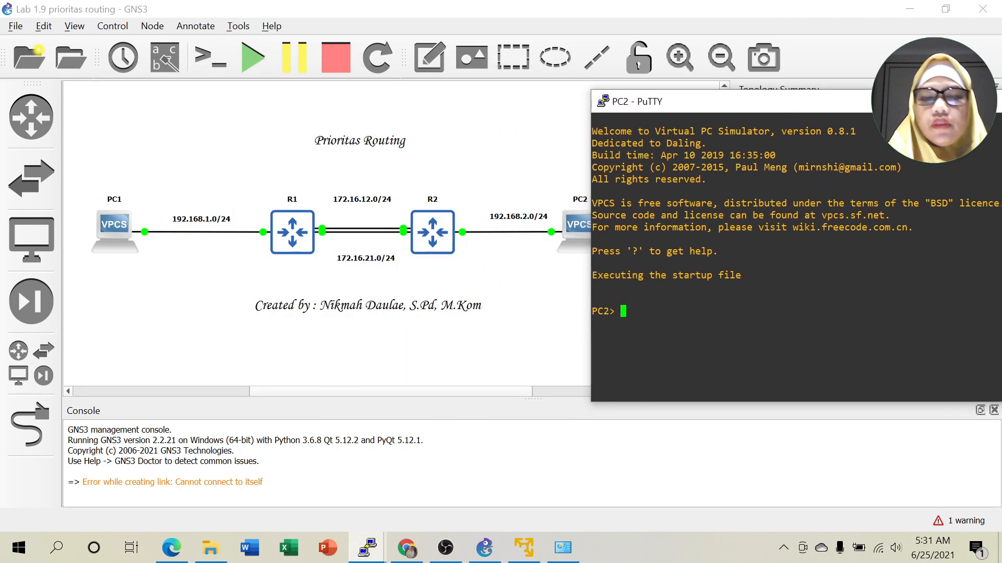
Set PC2 to 192.168.2.2 with gateway 192.168.2.1, then minimize its console.
{"action": "type", "text": "ip "}
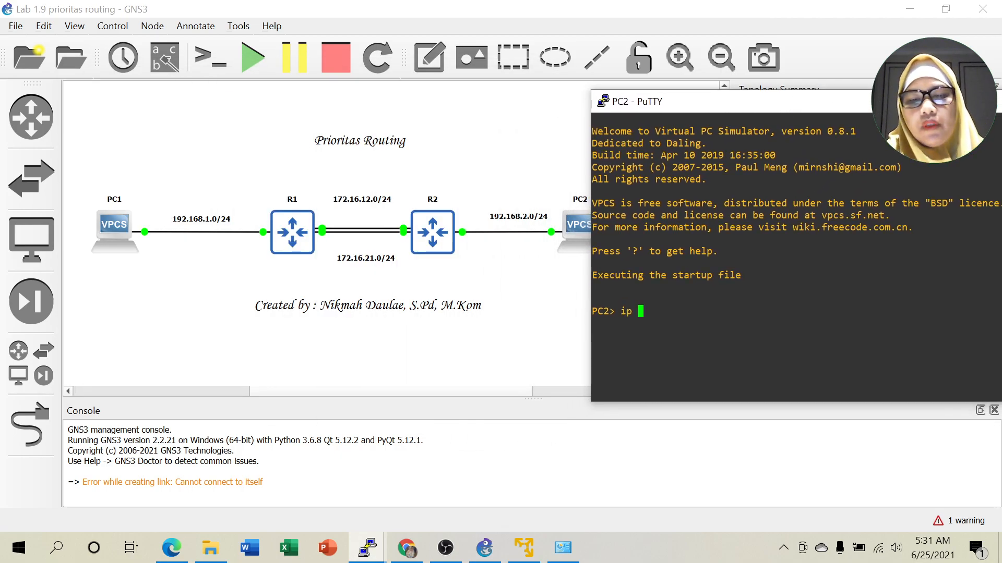
{"action": "type", "text": "192.168.2.2 192.168."}
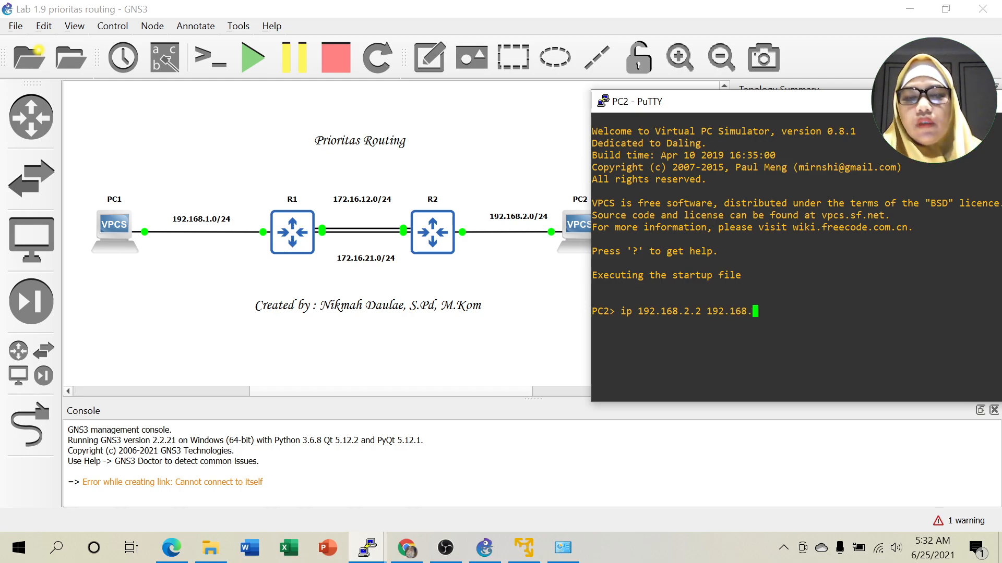
{"action": "type", "text": "2.1"}
{"action": "key", "text": "Return"}
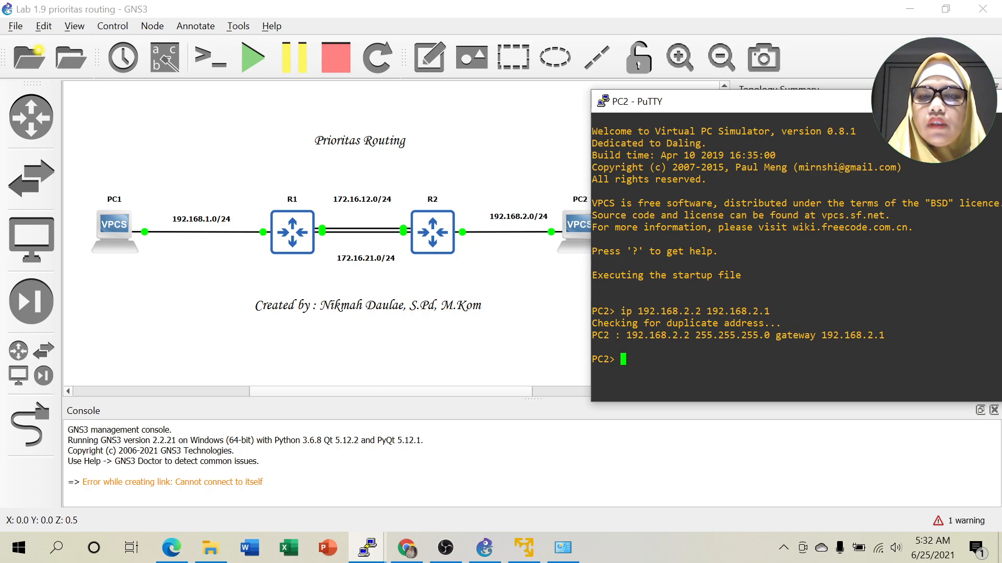
{"action": "left_click", "coordinate": [973, 102]}
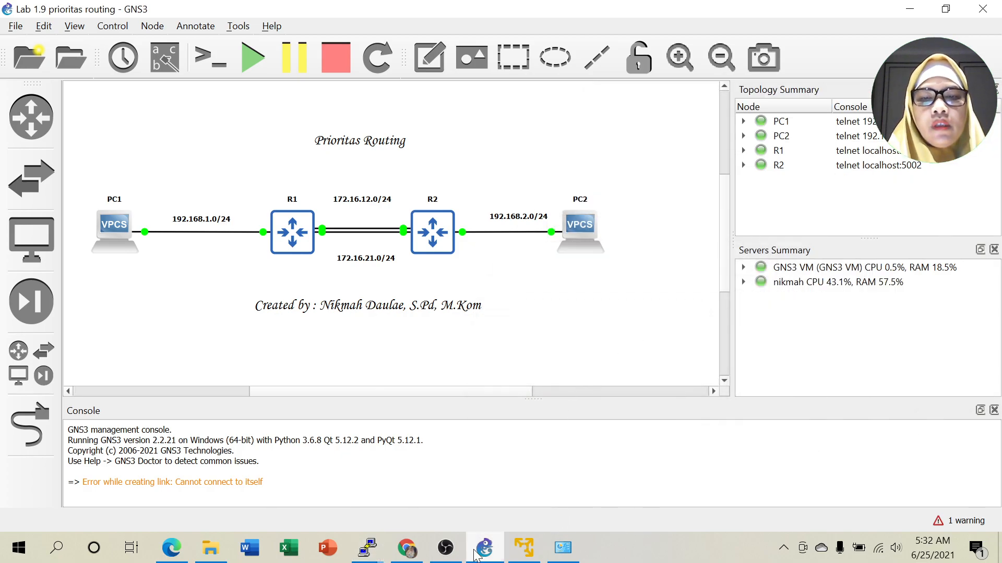
Change R1's PuTTY console colours to black text on a white background.
{"action": "mouse_move", "coordinate": [369, 550]}
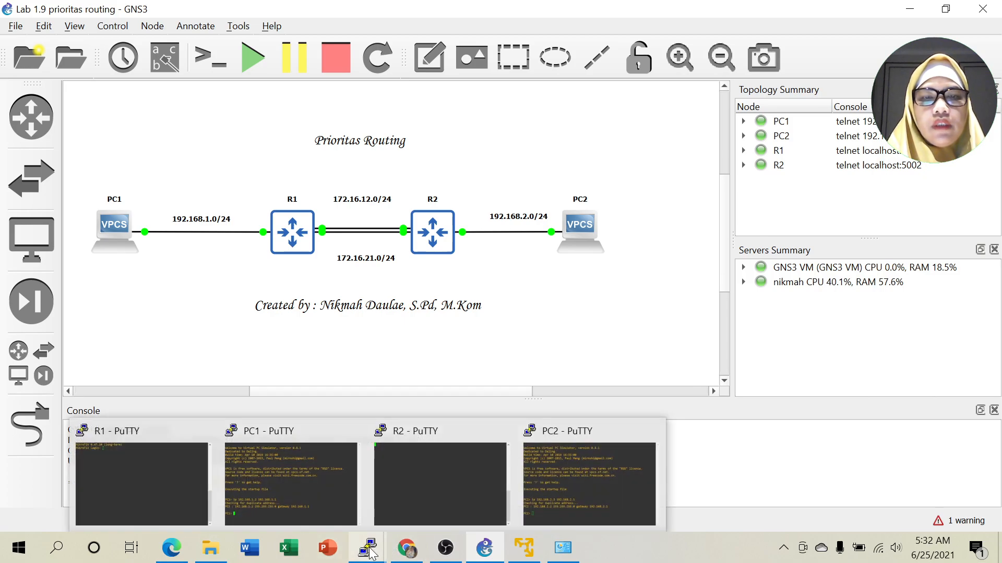
{"action": "left_click", "coordinate": [129, 481]}
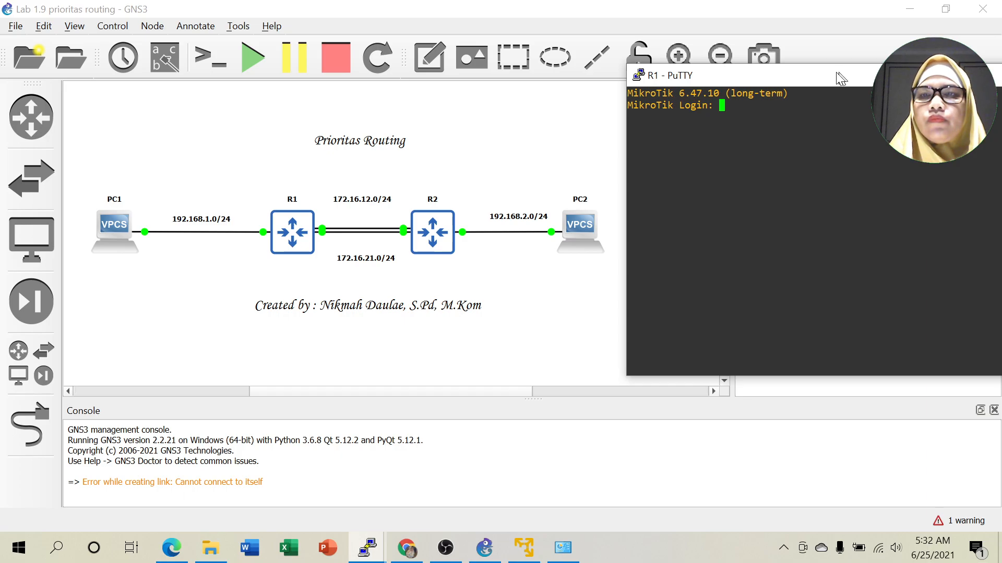
{"action": "left_click_drag", "start_coordinate": [840, 72], "coordinate": [816, 72]}
{"action": "right_click", "coordinate": [816, 72]}
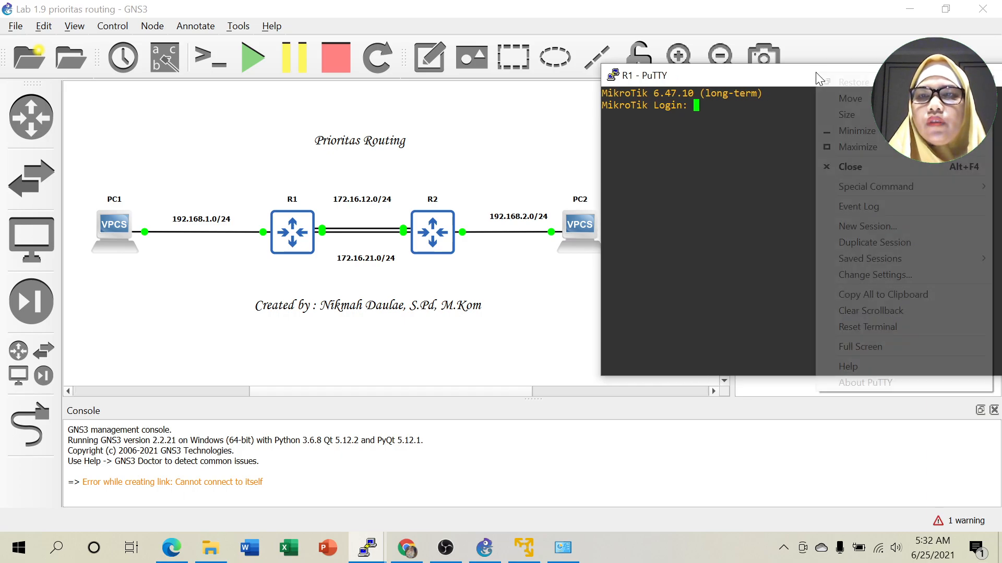
{"action": "left_click", "coordinate": [862, 277]}
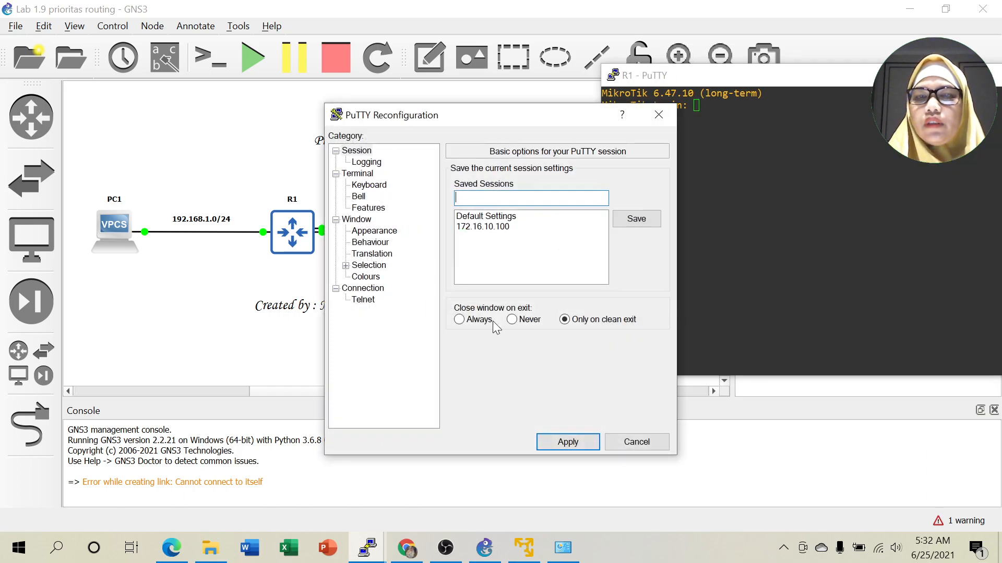
{"action": "left_click", "coordinate": [366, 277]}
{"action": "left_click", "coordinate": [595, 447]}
{"action": "left_click", "coordinate": [992, 209]}
{"action": "left_click_drag", "start_coordinate": [830, 82], "coordinate": [850, 58]}
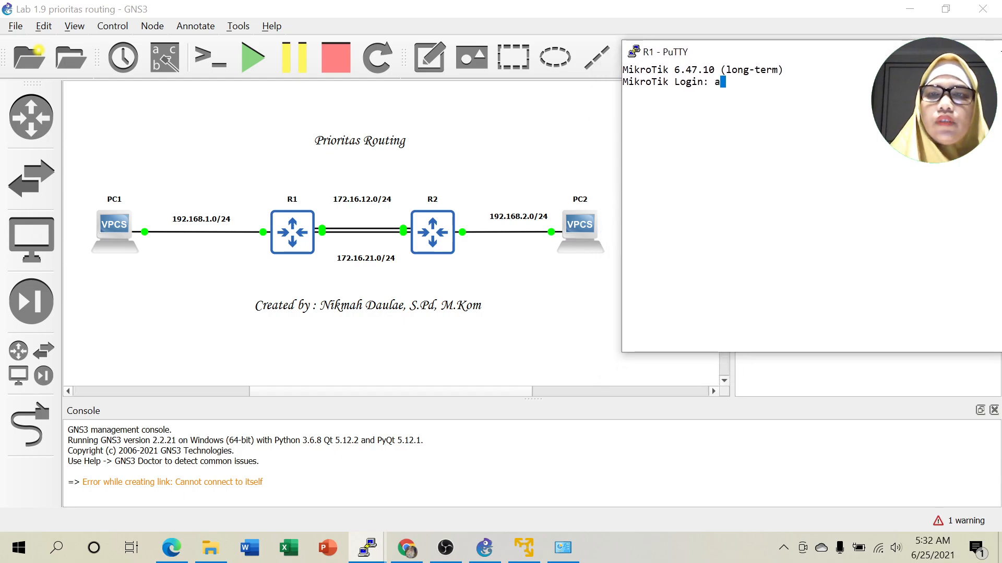
Log in to R1 as admin with an empty password, decline the licence, and rename the router R1.
{"action": "type", "text": "min"}
{"action": "key", "text": "Return"}
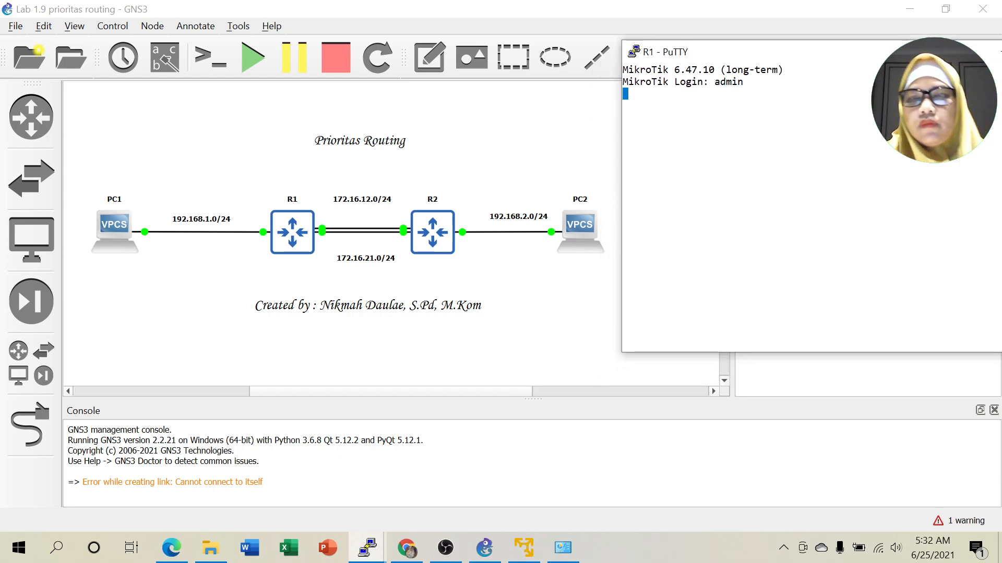
{"action": "key", "text": "Return"}
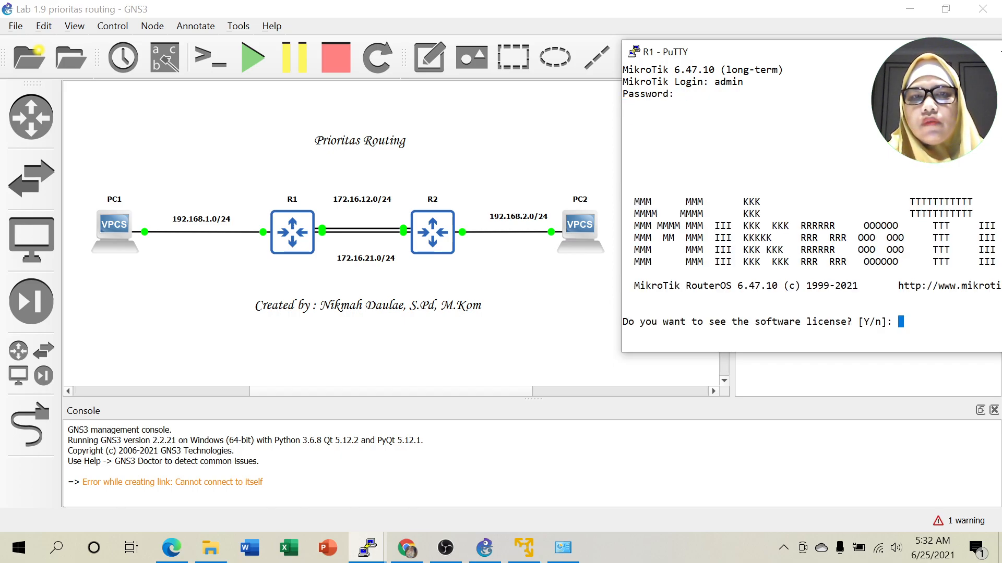
{"action": "type", "text": "n"}
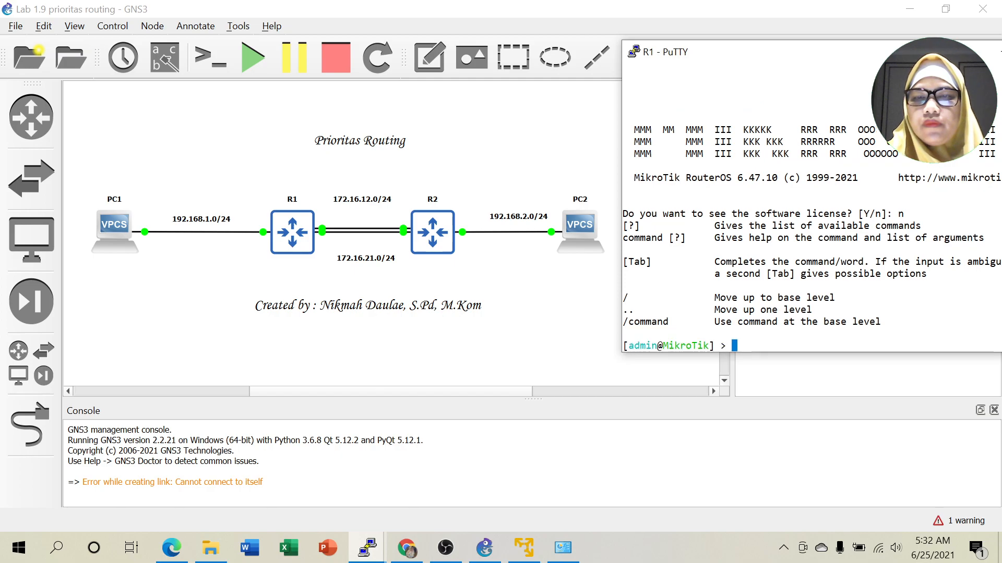
{"action": "type", "text": "sy "}
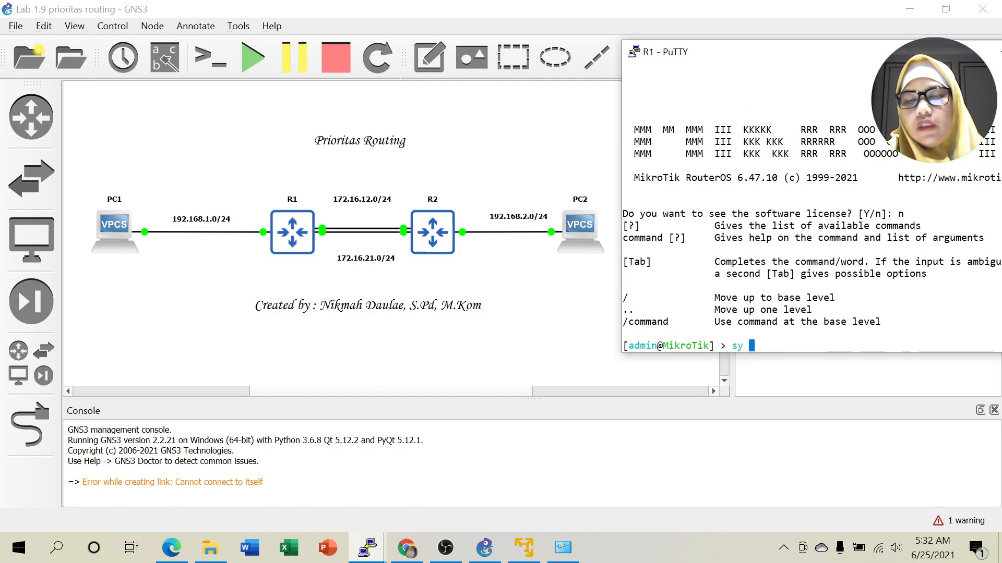
{"action": "type", "text": "i"}
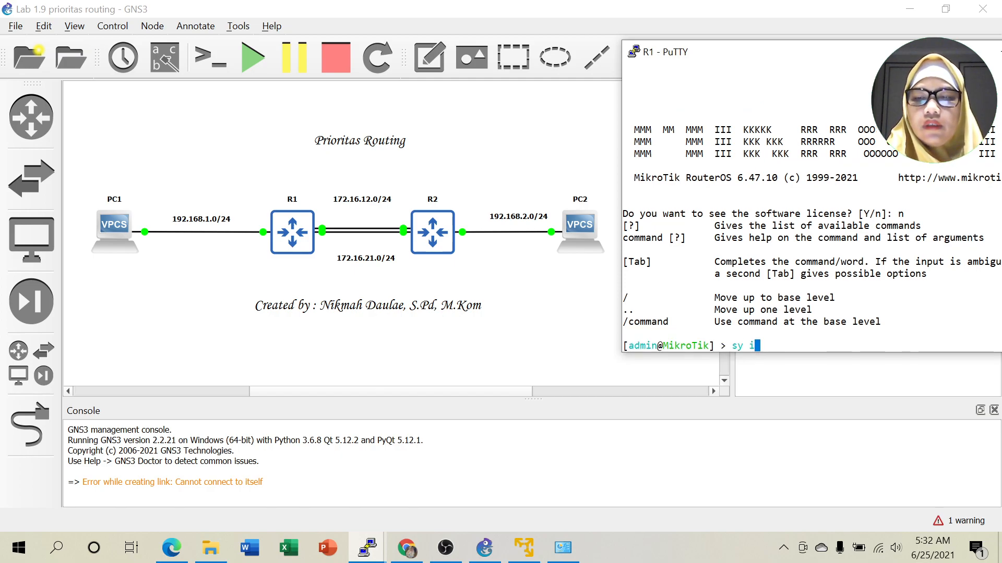
{"action": "type", "text": "d s "}
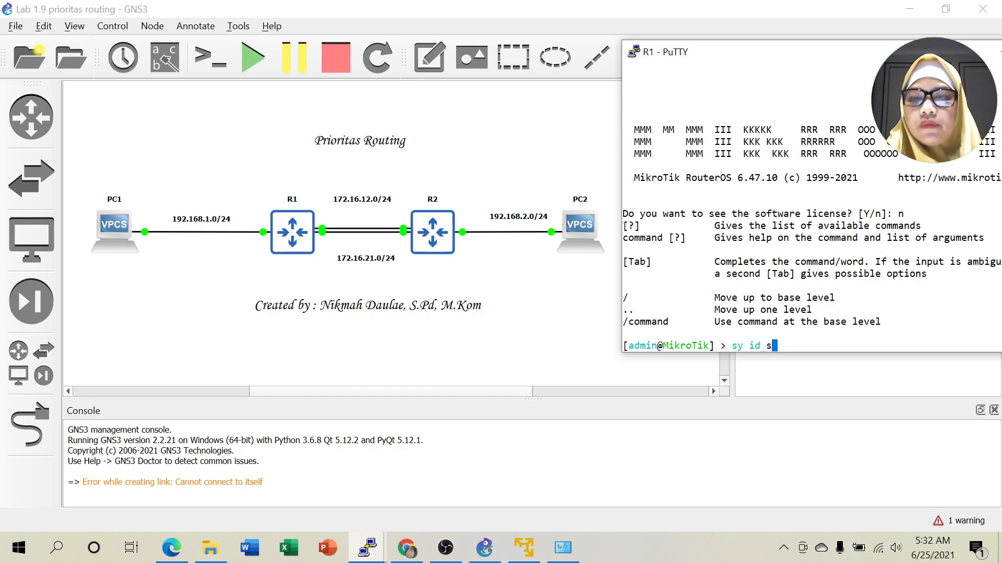
{"action": "type", "text": "nam"}
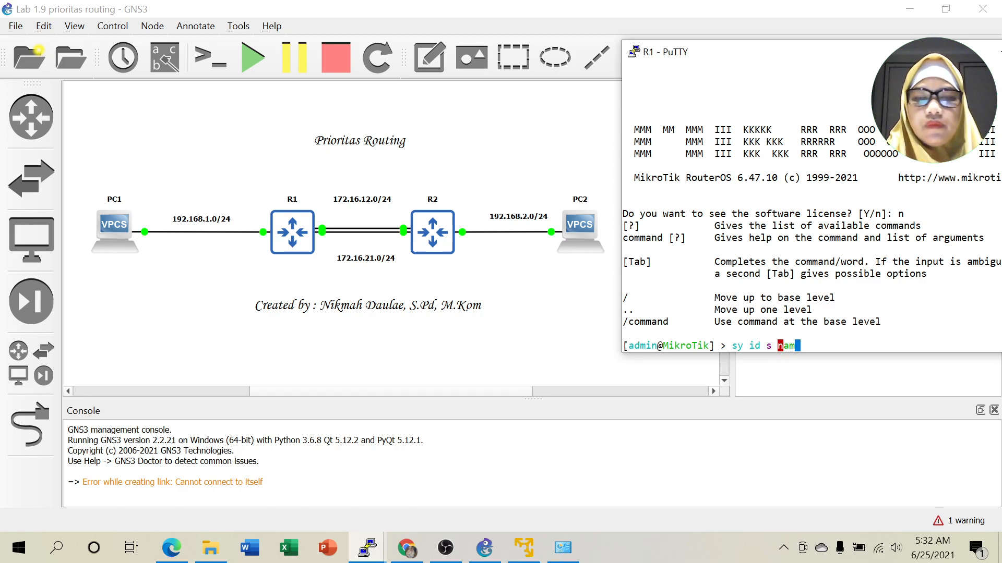
{"action": "key", "text": "Tab"}
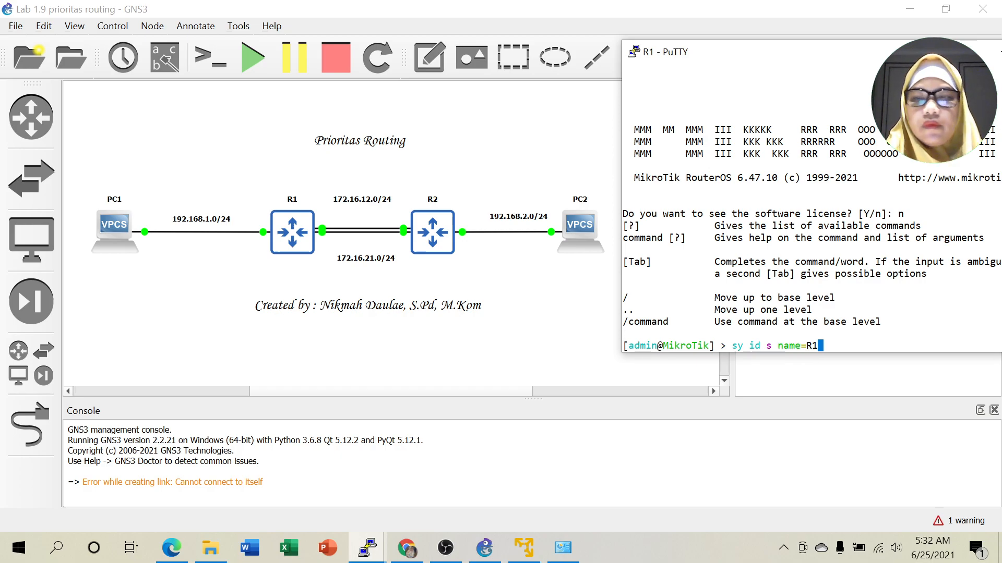
{"action": "key", "text": "Return"}
List R1's IP addresses to confirm none are configured yet.
{"action": "type", "text": "ip ad"}
{"action": "key", "text": "Tab"}
{"action": "type", "text": "p"}
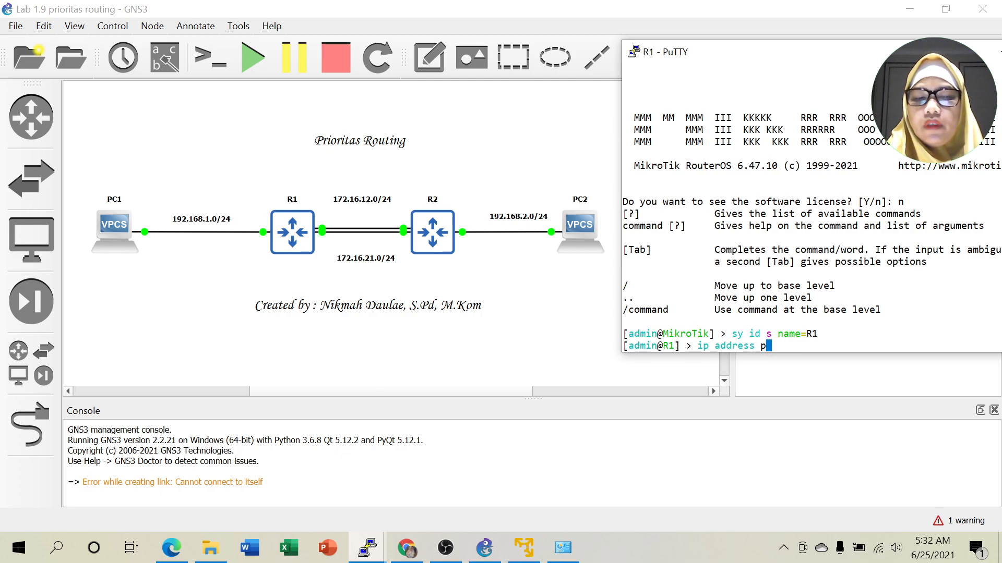
{"action": "type", "text": "r"}
{"action": "key", "text": "Return"}
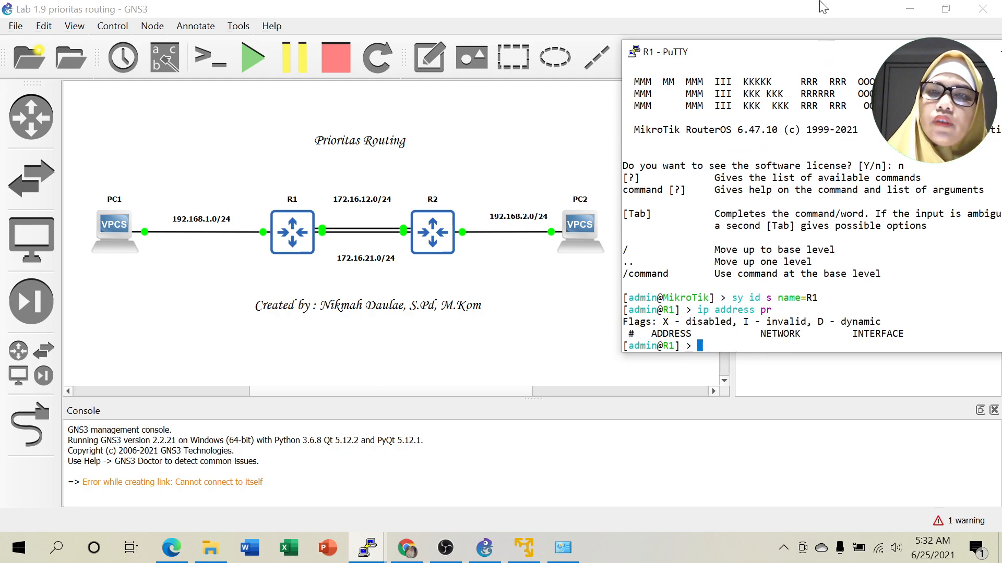
{"action": "left_click_drag", "start_coordinate": [848, 56], "coordinate": [743, 55]}
Begin an ip address add for 192.168.1.1/24 on an ether interface.
{"action": "type", "text": "ip ad"}
{"action": "key", "text": "Tab"}
{"action": "type", "text": "add ad"}
{"action": "key", "text": "Tab"}
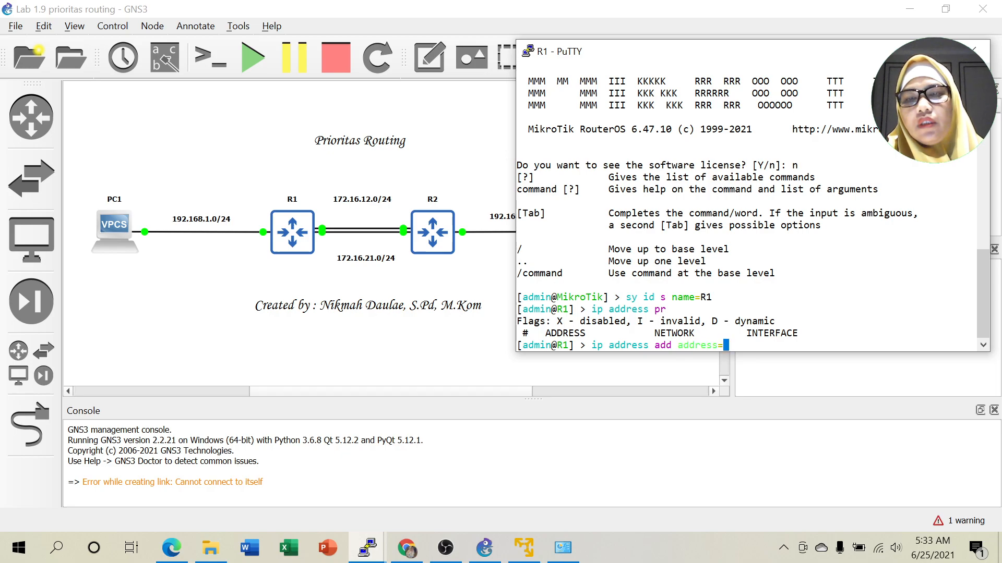
{"action": "type", "text": "192.168.1.1/24 interface=ether"}
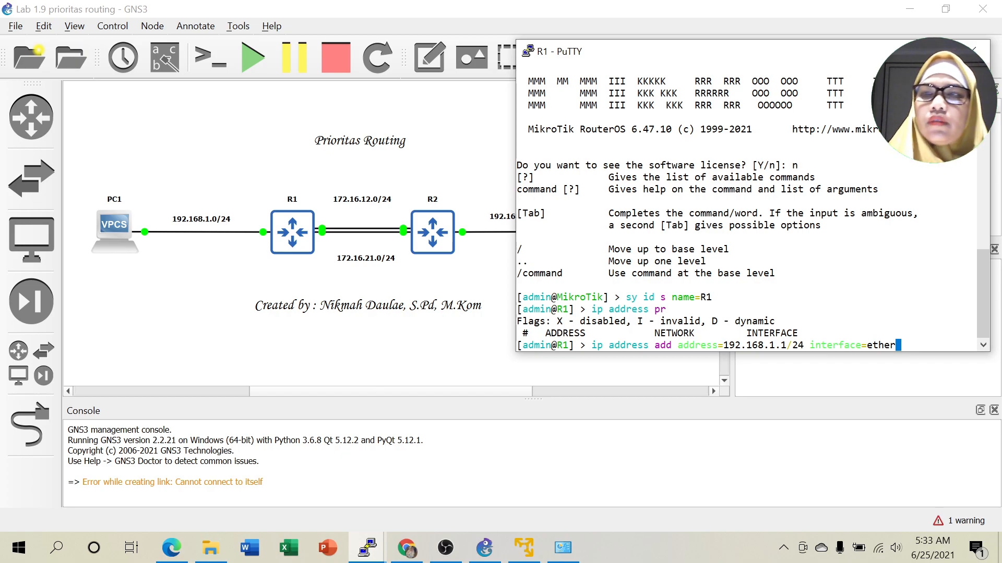
Show interface labels and drag R1's Eth1 and Eth3 and R2's Eth3 labels clear of overlaps.
{"action": "left_click", "coordinate": [898, 51]}
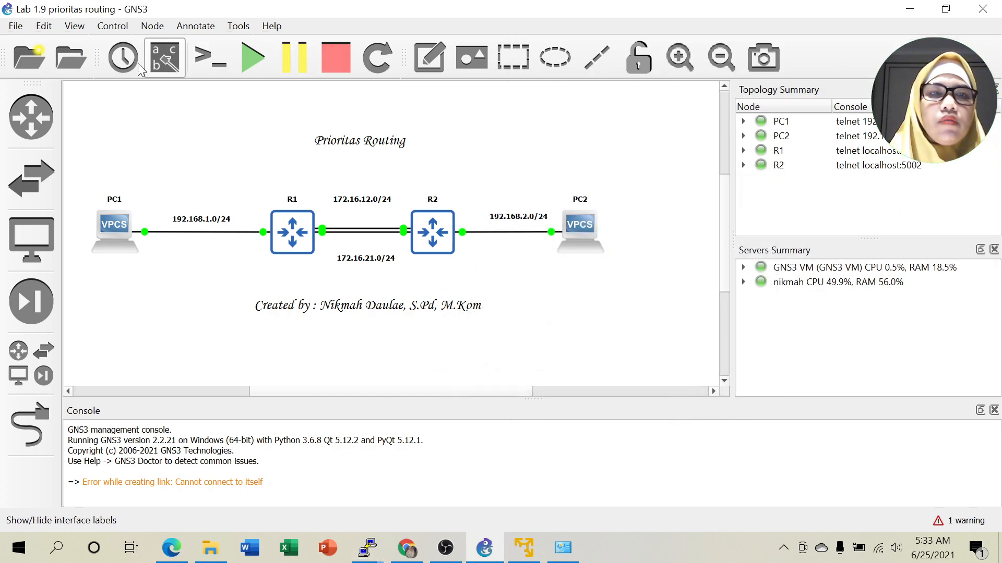
{"action": "left_click", "coordinate": [164, 64]}
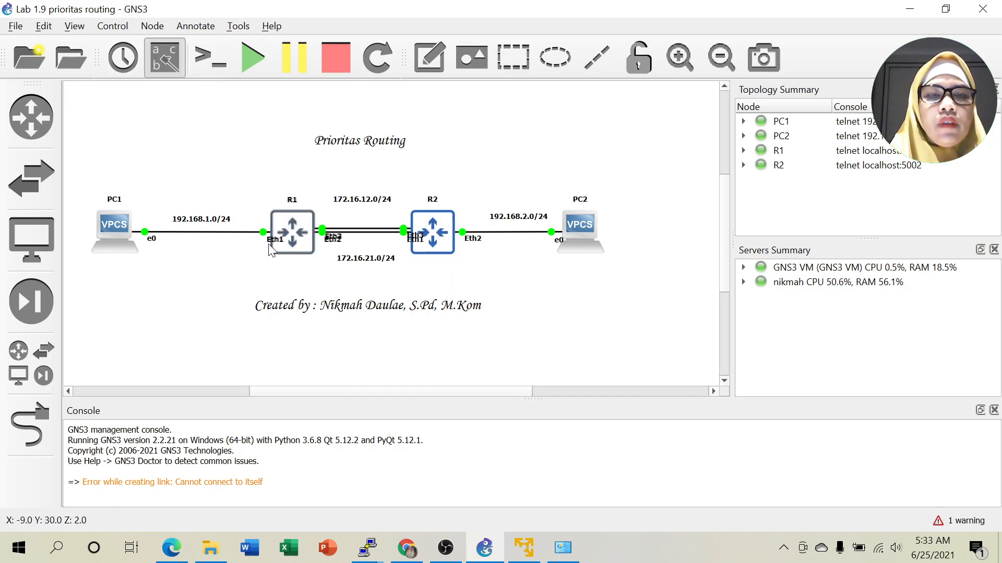
{"action": "left_click_drag", "start_coordinate": [268, 240], "coordinate": [240, 241]}
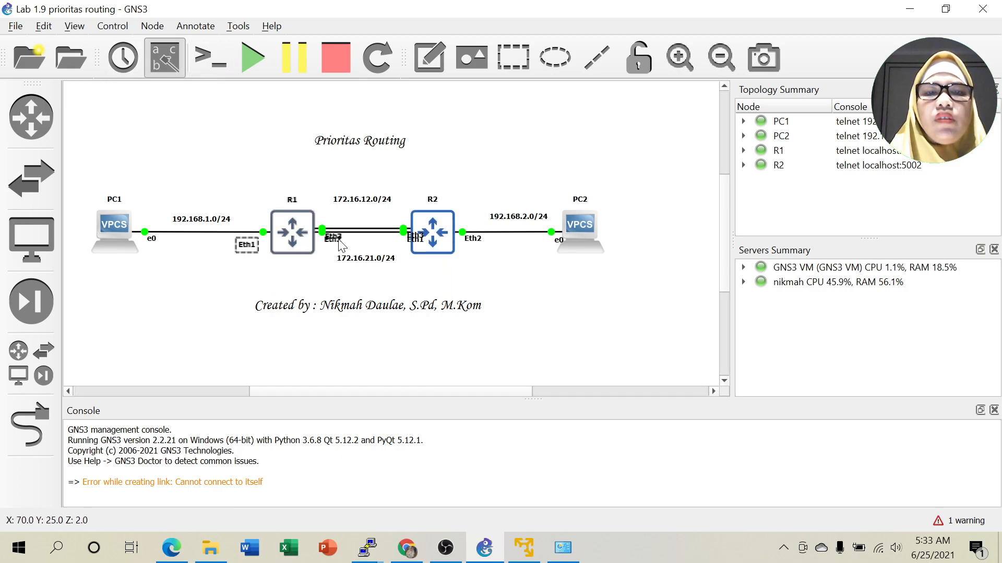
{"action": "left_click_drag", "start_coordinate": [333, 239], "coordinate": [329, 218]}
{"action": "left_click_drag", "start_coordinate": [415, 238], "coordinate": [390, 245]}
{"action": "left_click", "coordinate": [522, 266]}
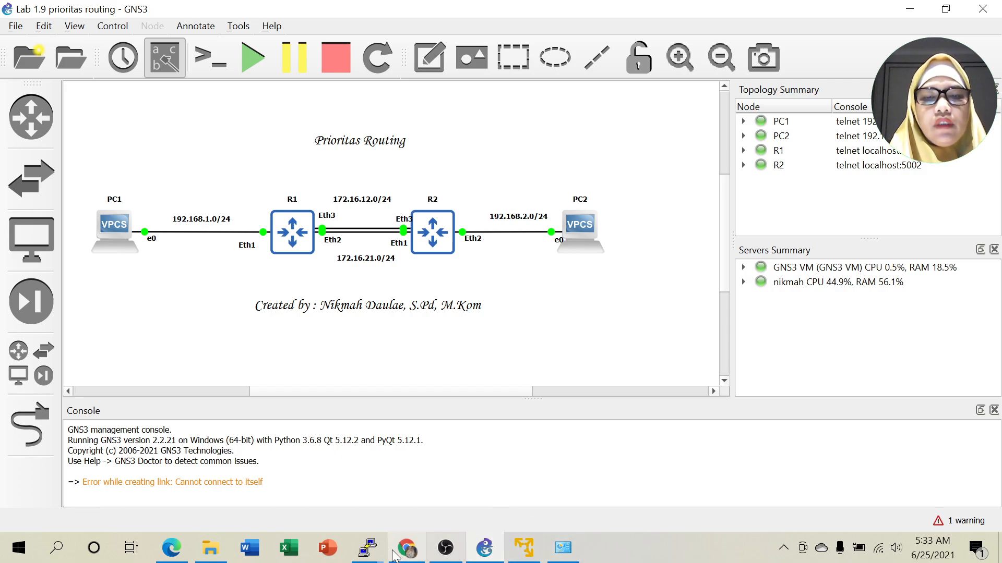
Finish assigning 192.168.1.1/24 to R1's ether1.
{"action": "mouse_move", "coordinate": [367, 548]}
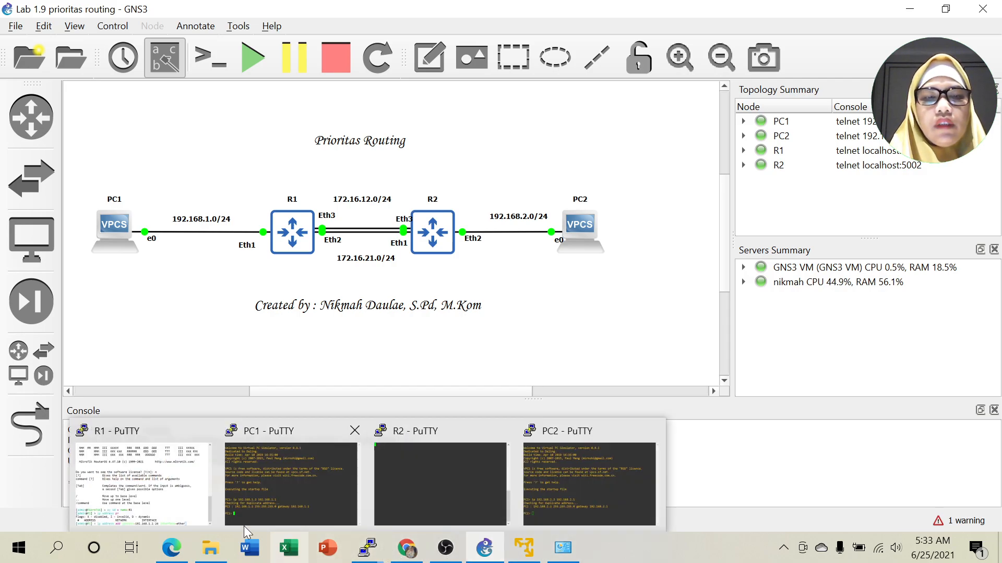
{"action": "left_click", "coordinate": [187, 503]}
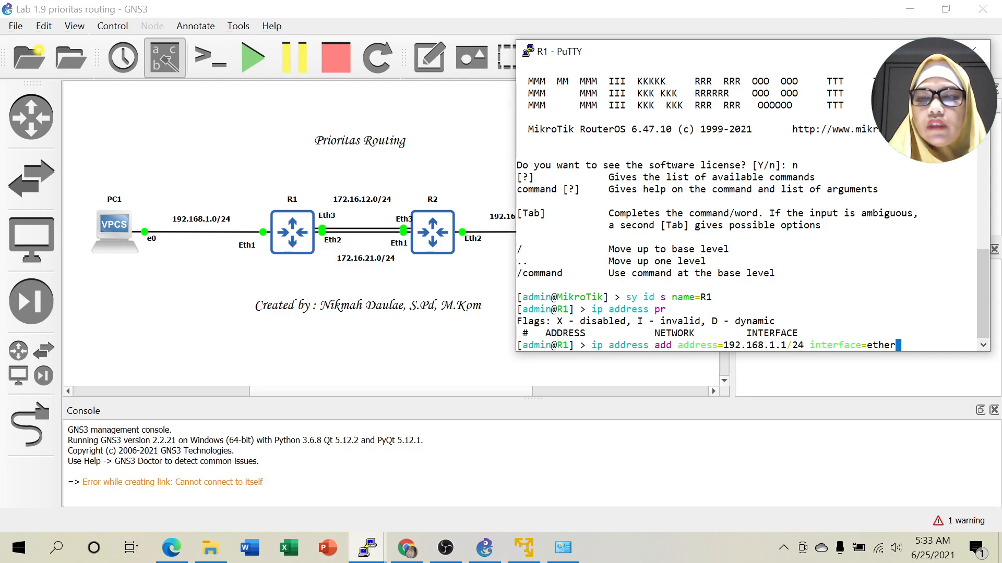
{"action": "type", "text": "1"}
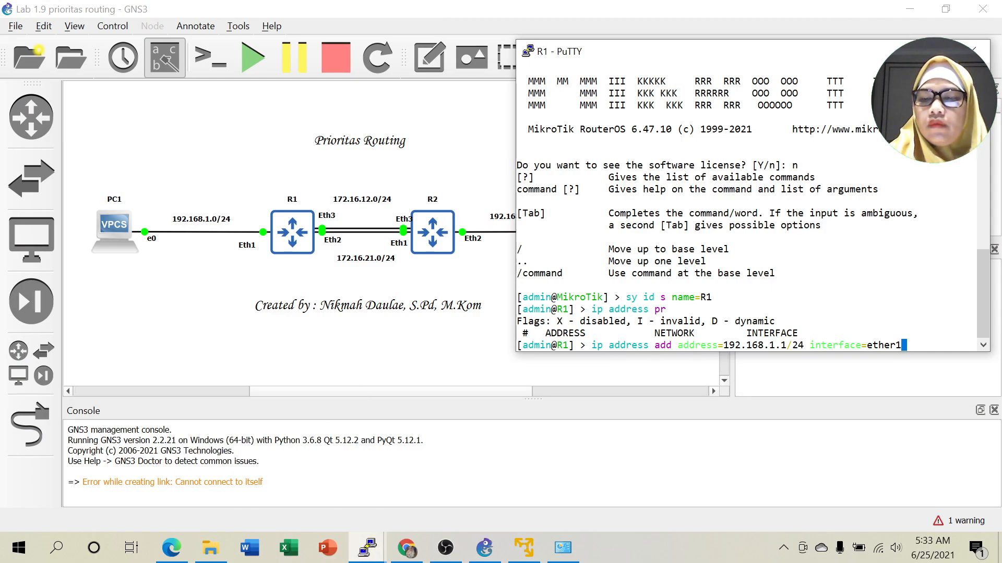
{"action": "key", "text": "Return"}
Ping 192.168.1.2 from R1, which gets no replies, then stop it.
{"action": "type", "text": "ping 1"}
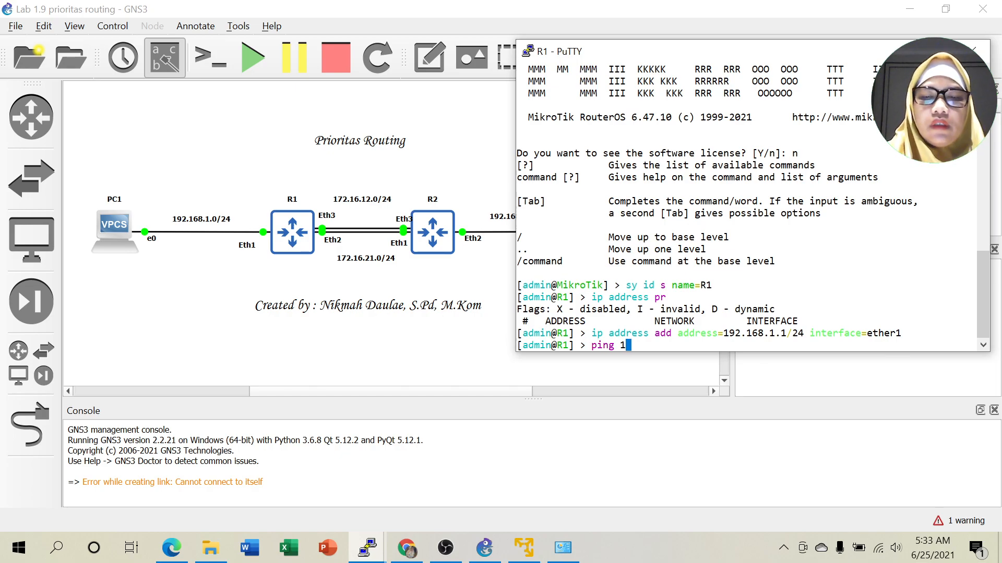
{"action": "type", "text": "92.16"}
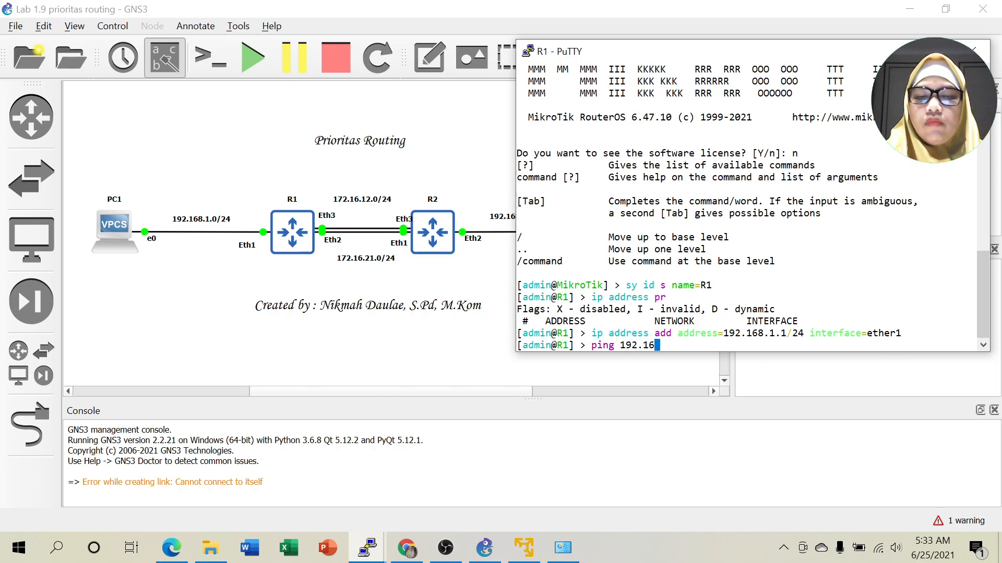
{"action": "type", "text": "8.1.2"}
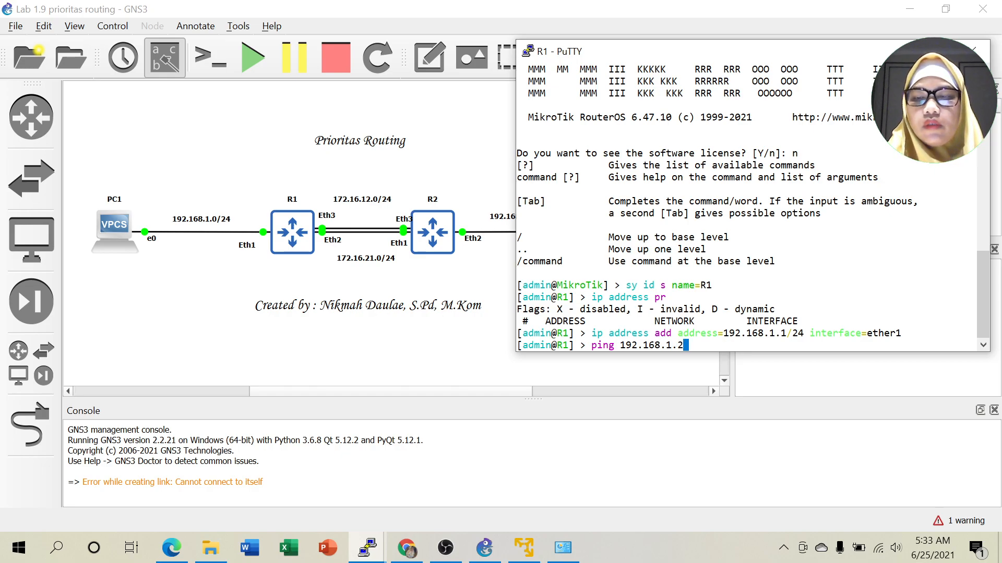
{"action": "key", "text": "Return"}
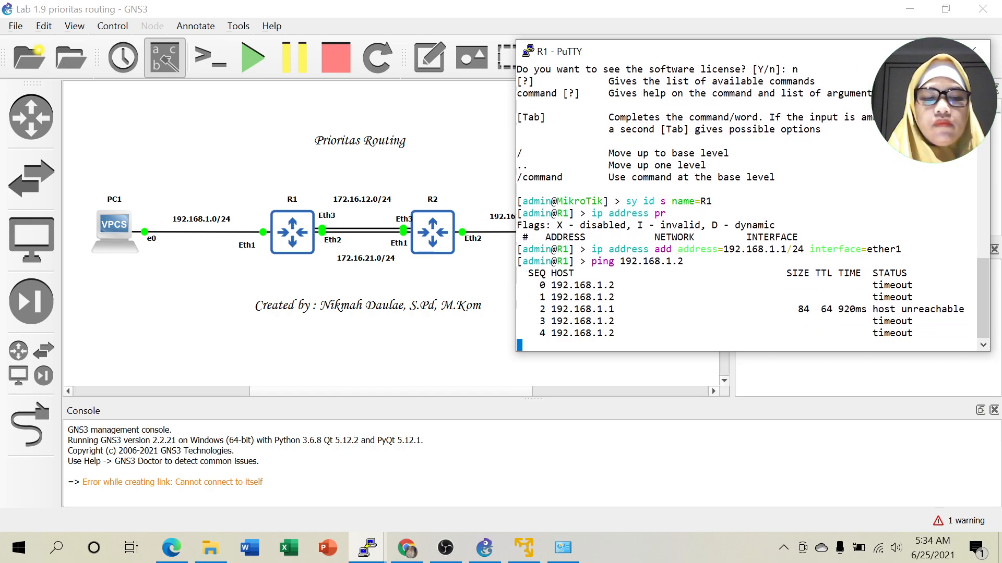
{"action": "key", "text": "ctrl+c"}
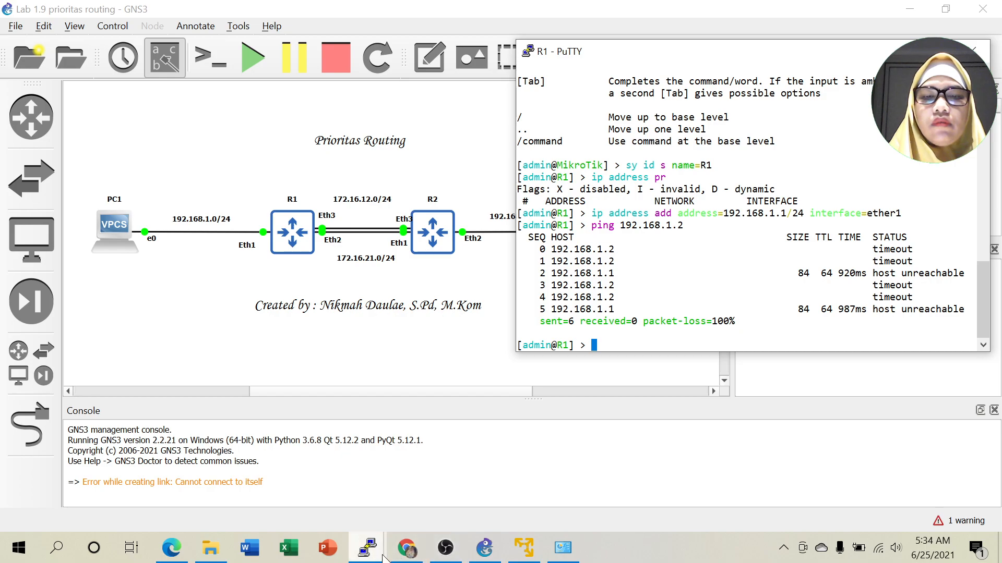
Ping 192.168.1.1 from PC1's console, which reports the host as not reachable.
{"action": "mouse_move", "coordinate": [367, 548]}
{"action": "left_click", "coordinate": [274, 489]}
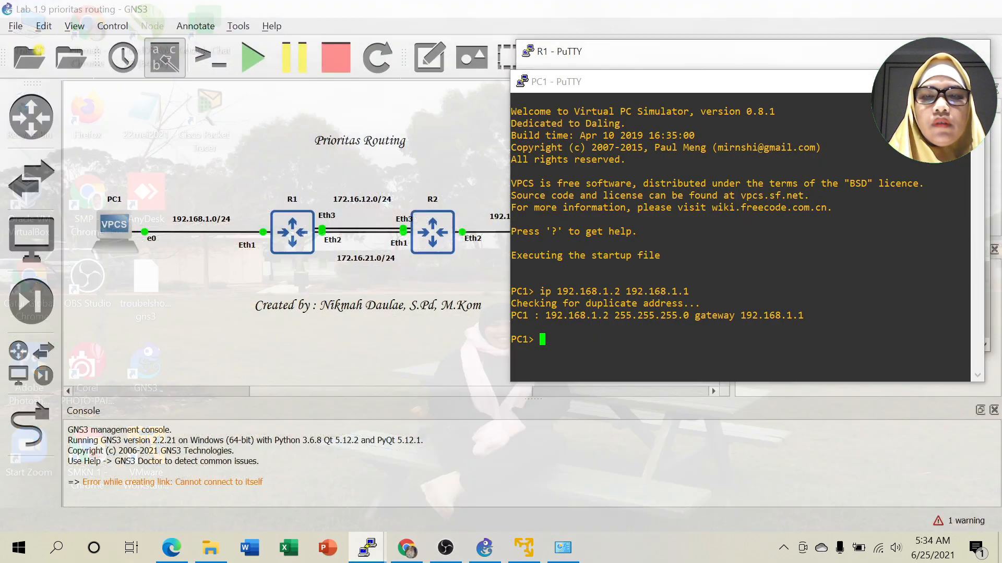
{"action": "key", "text": "Up"}
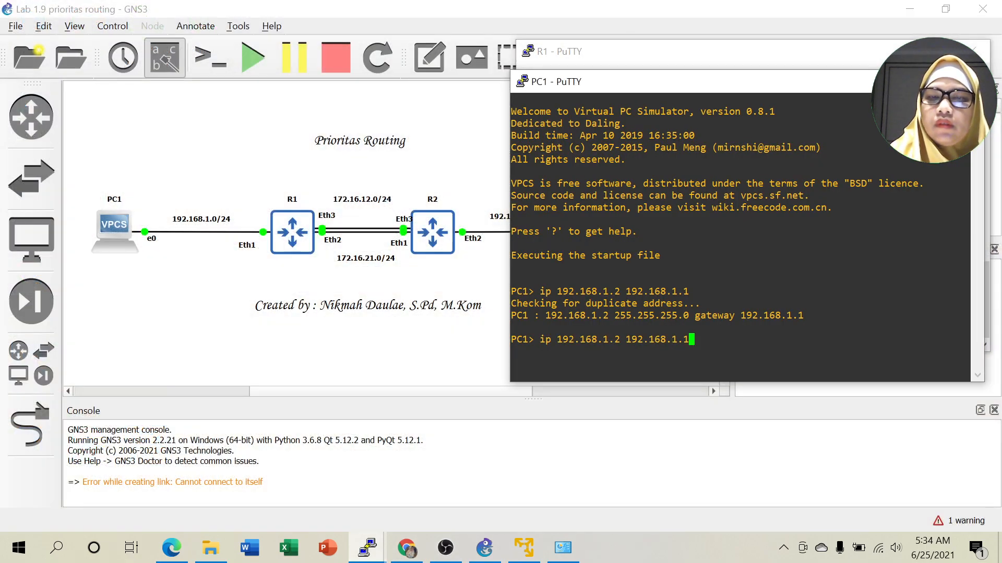
{"action": "key", "text": "BackSpace"}
{"action": "key", "text": "BackSpace"}
{"action": "key", "text": "BackSpace"}
{"action": "key", "text": "BackSpace"}
{"action": "key", "text": "BackSpace"}
{"action": "key", "text": "BackSpace"}
{"action": "key", "text": "BackSpace"}
{"action": "key", "text": "BackSpace"}
{"action": "key", "text": "BackSpace"}
{"action": "key", "text": "BackSpace"}
{"action": "key", "text": "BackSpace"}
{"action": "key", "text": "BackSpace"}
{"action": "key", "text": "BackSpace"}
{"action": "key", "text": "BackSpace"}
{"action": "key", "text": "BackSpace"}
{"action": "key", "text": "BackSpace"}
{"action": "key", "text": "BackSpace"}
{"action": "key", "text": "BackSpace"}
{"action": "key", "text": "BackSpace"}
{"action": "key", "text": "BackSpace"}
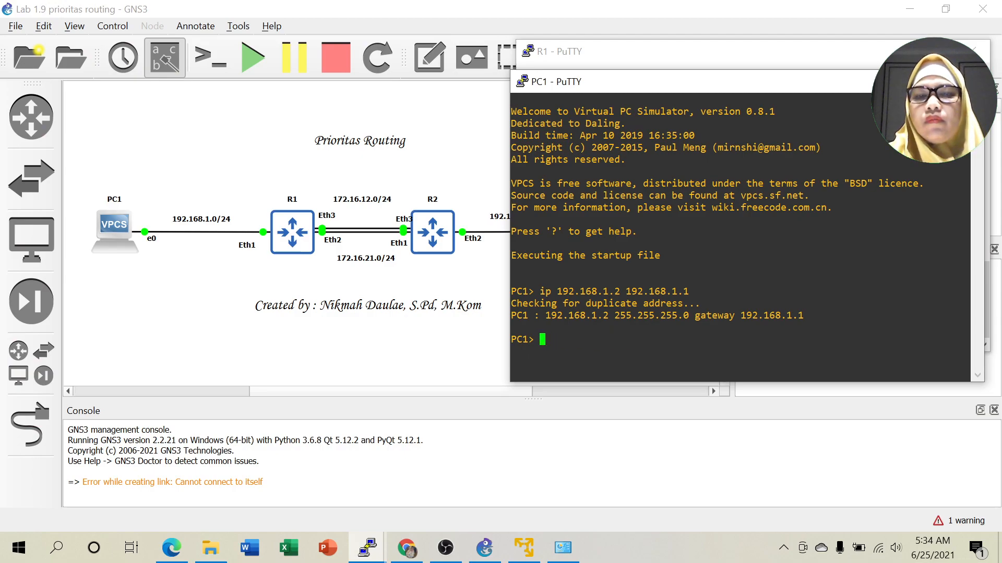
{"action": "type", "text": "ping 1"}
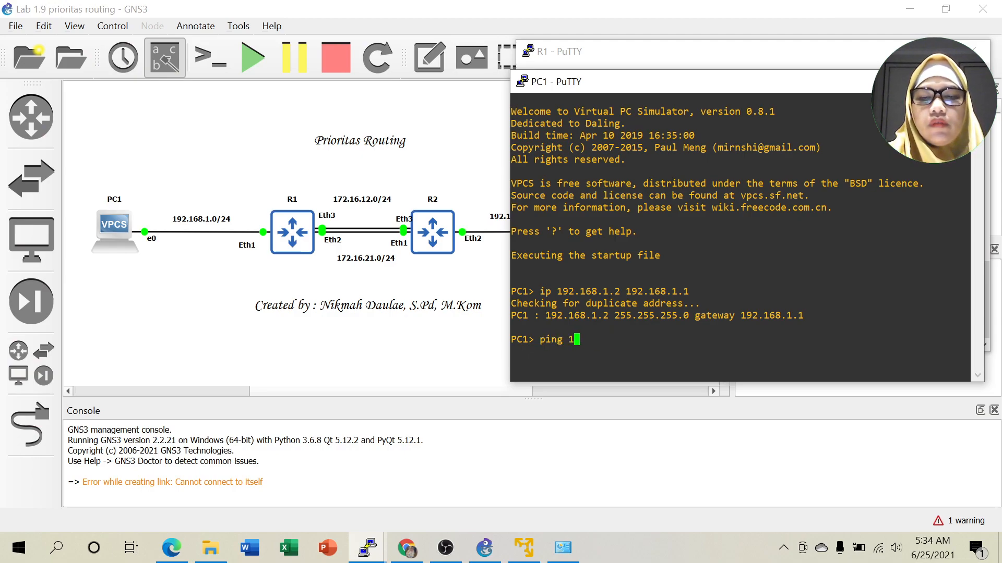
{"action": "type", "text": "92.168"}
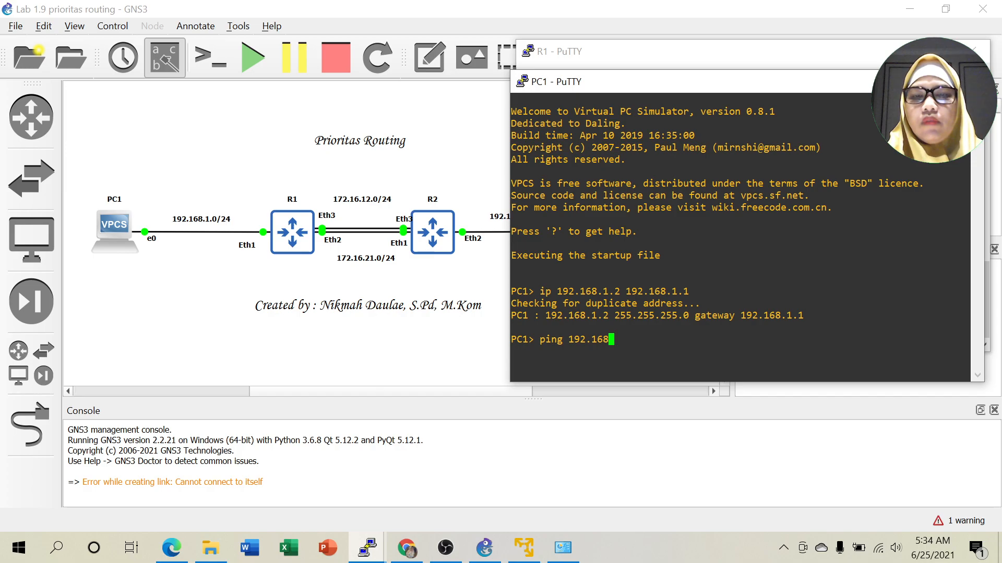
{"action": "type", "text": ".1.1"}
{"action": "key", "text": "Return"}
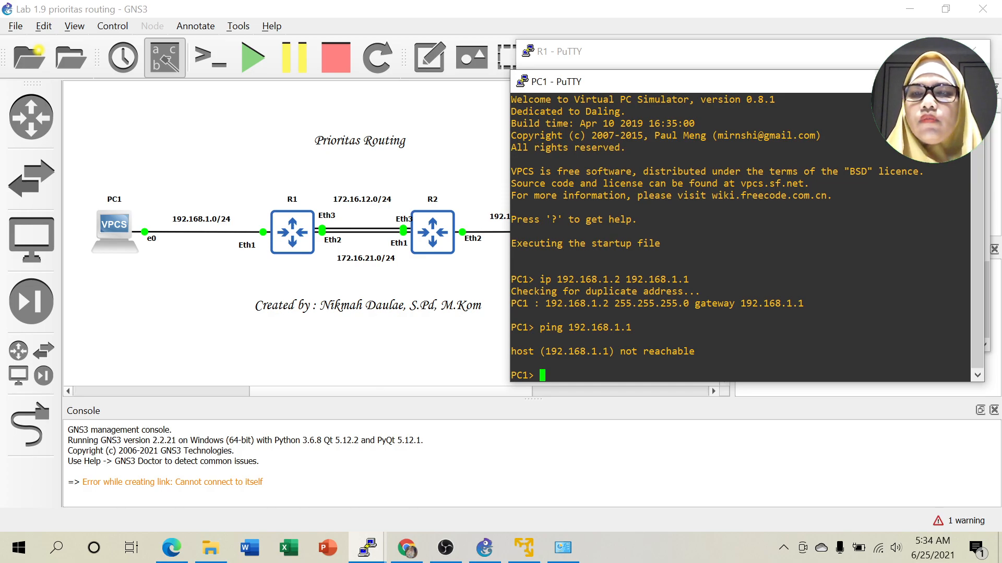
List R1's addresses and reassign address 0 (192.168.1.1/24) to interface ether2.
{"action": "left_click", "coordinate": [895, 82]}
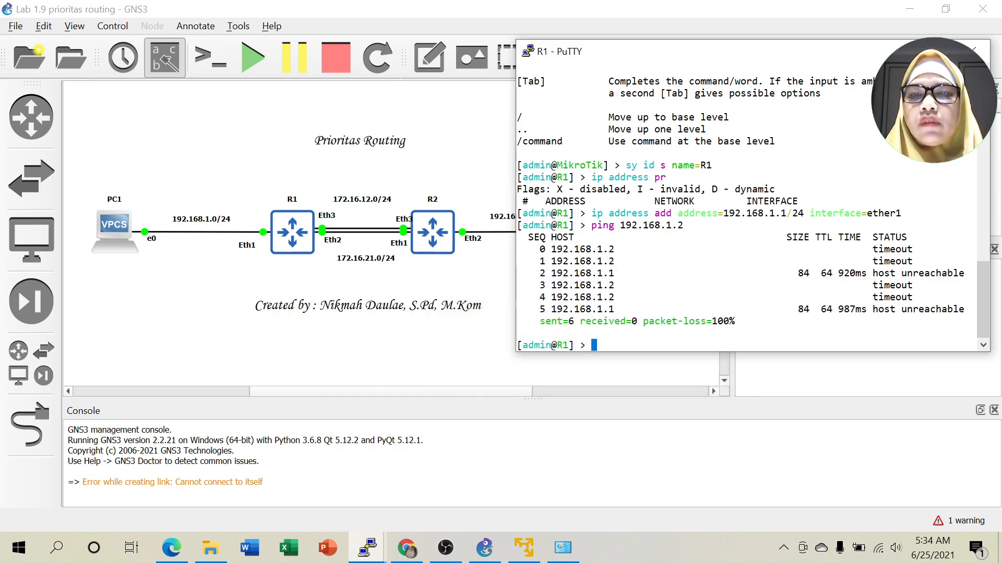
{"action": "key", "text": "Up"}
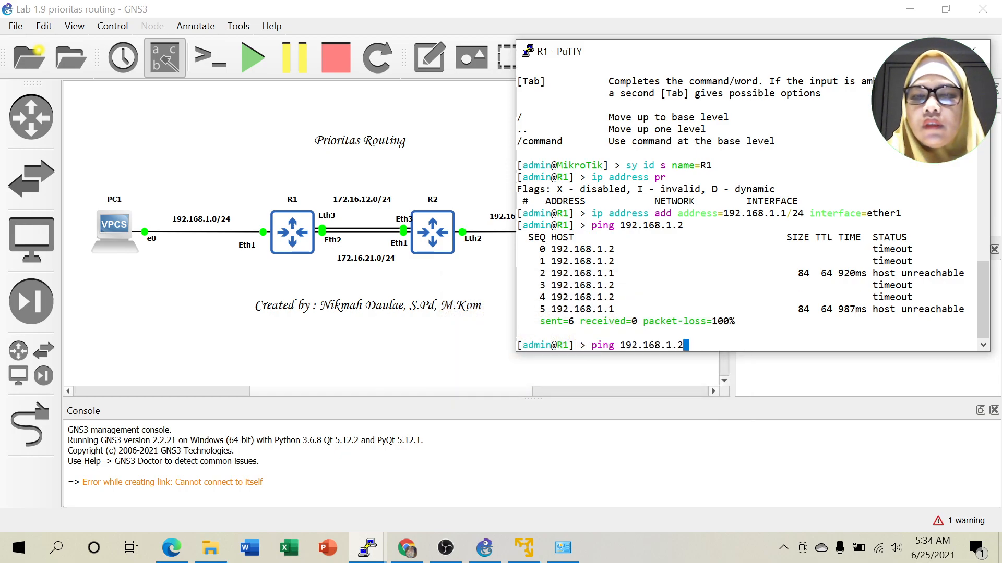
{"action": "key", "text": "Up"}
{"action": "key", "text": "Up"}
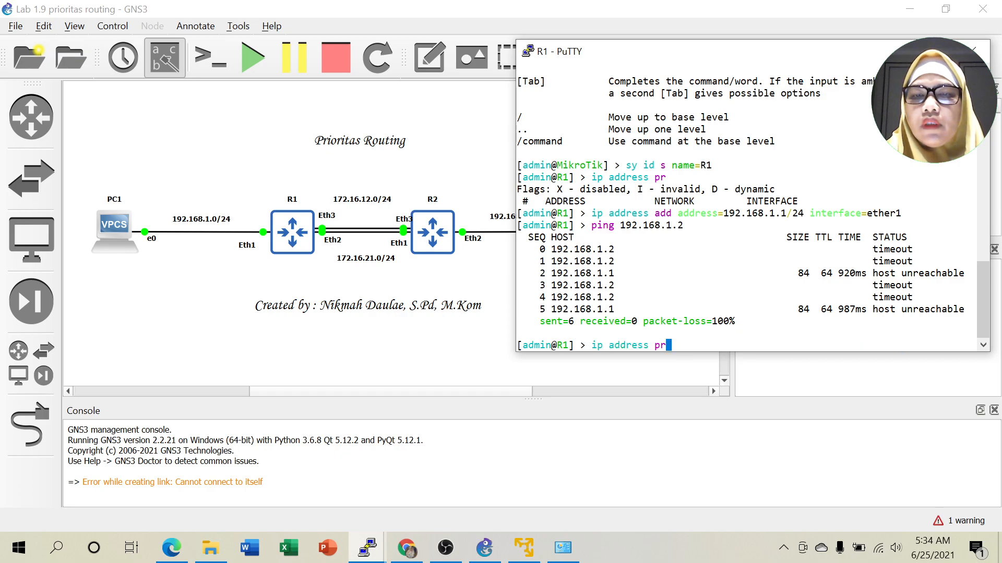
{"action": "key", "text": "Return"}
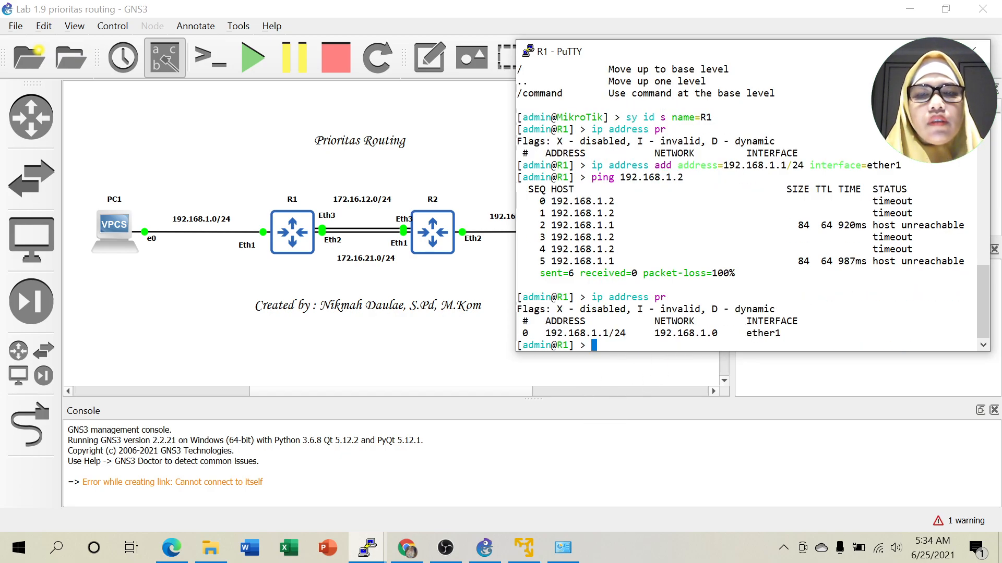
{"action": "type", "text": "i"}
{"action": "type", "text": "p a"}
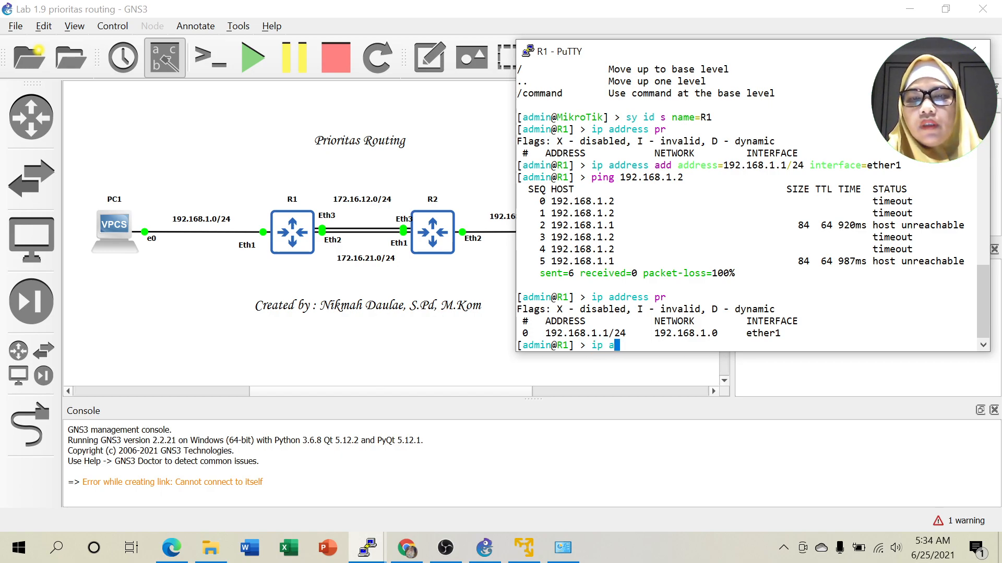
{"action": "type", "text": "ddress set "}
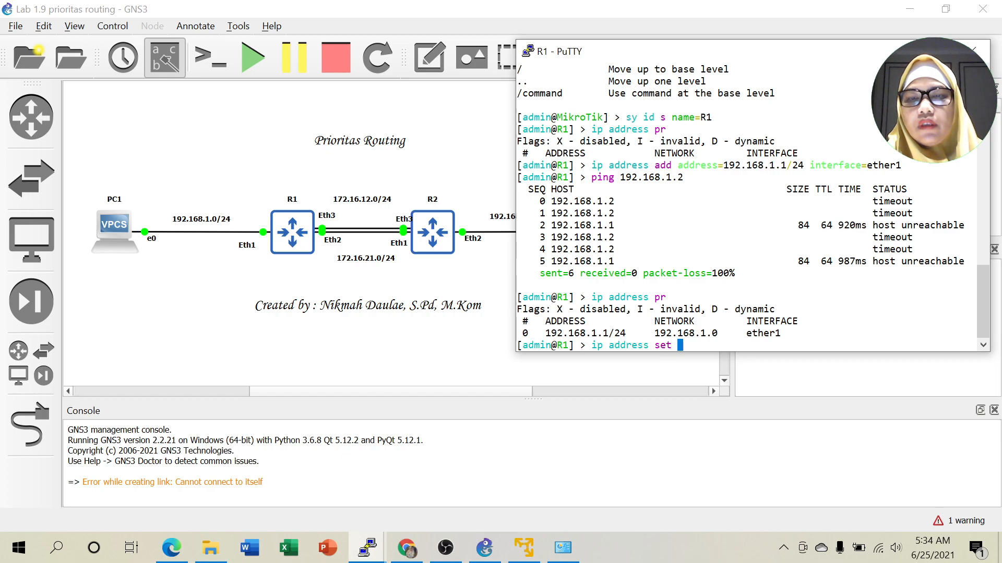
{"action": "type", "text": "0 int"}
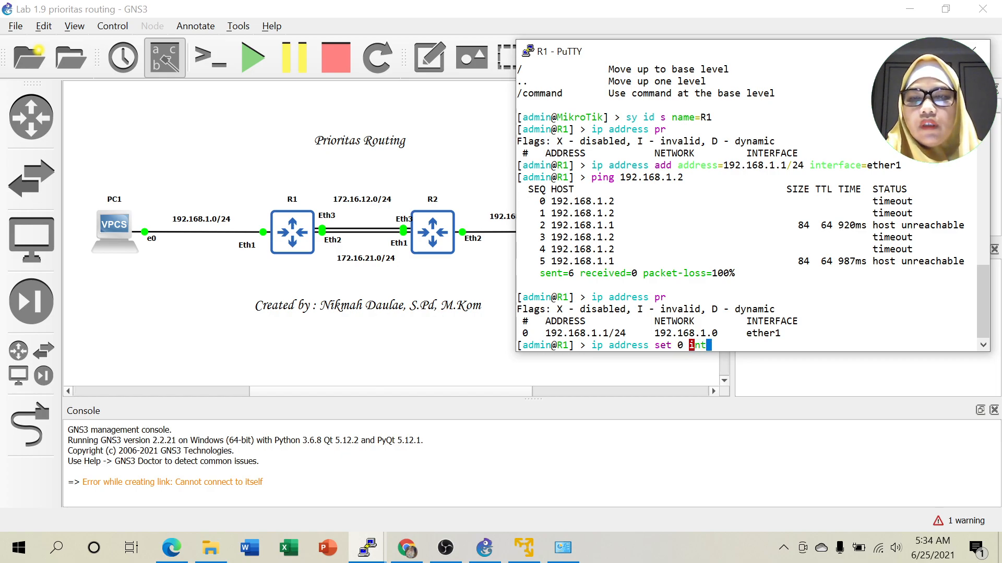
{"action": "key", "text": "Tab"}
{"action": "type", "text": "et"}
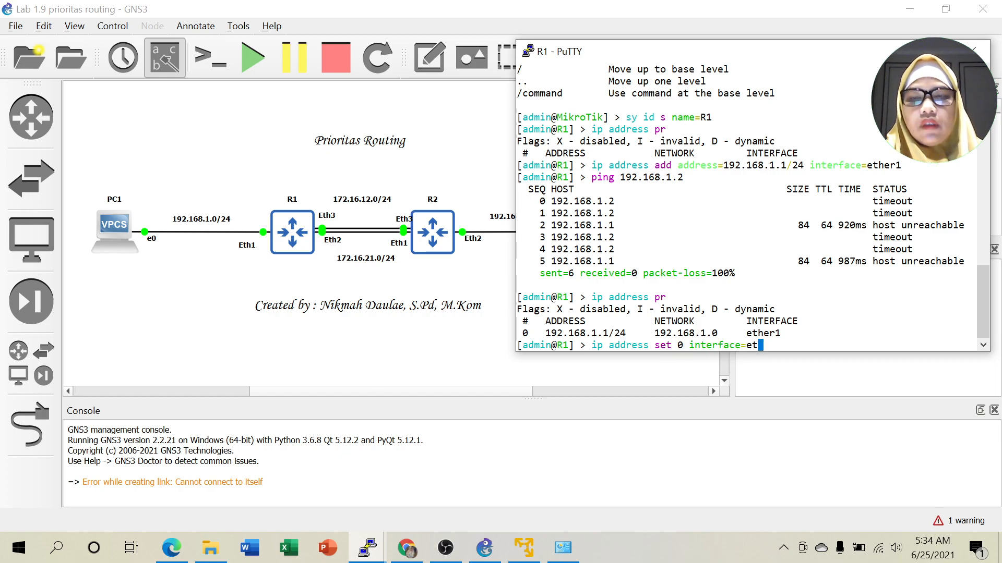
{"action": "type", "text": "her2"}
{"action": "key", "text": "Return"}
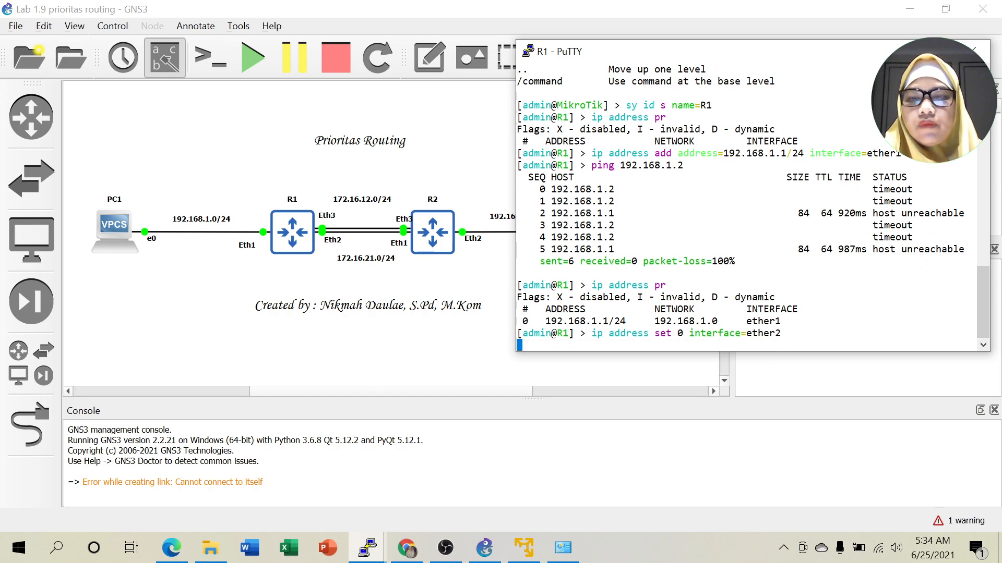
Rerun the ping to 192.168.1.2, now succeeding with 0% loss.
{"action": "key", "text": "Up"}
{"action": "key", "text": "Up"}
{"action": "key", "text": "Up"}
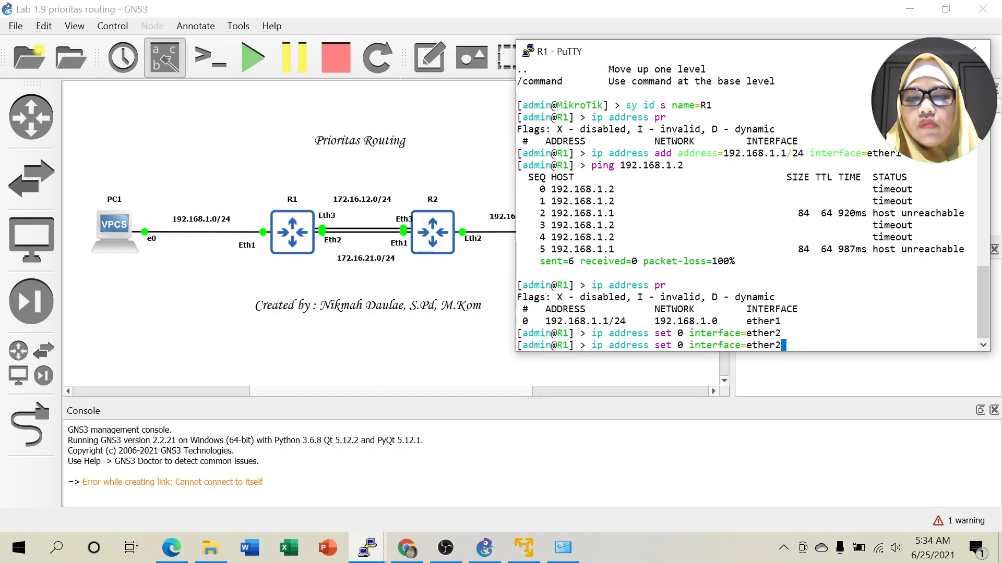
{"action": "key", "text": "Return"}
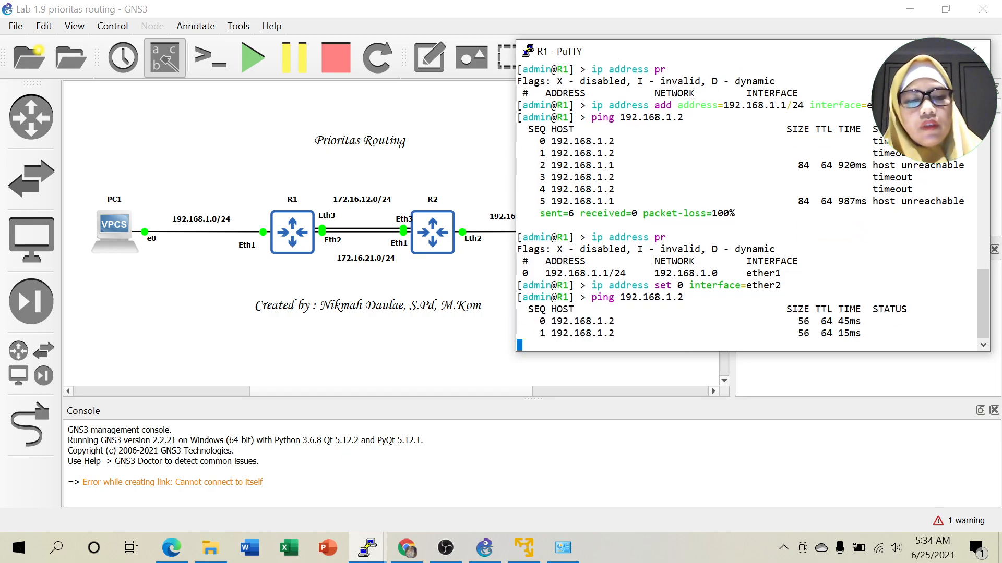
{"action": "key", "text": "ctrl+c"}
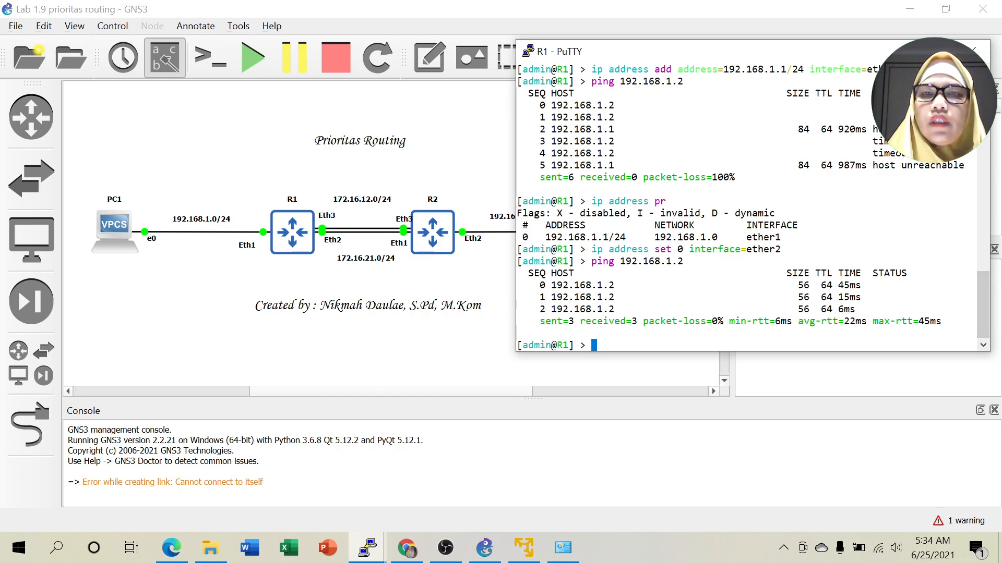
Place a note '2' right beside R1's Eth1 port label.
{"action": "left_click", "coordinate": [427, 58]}
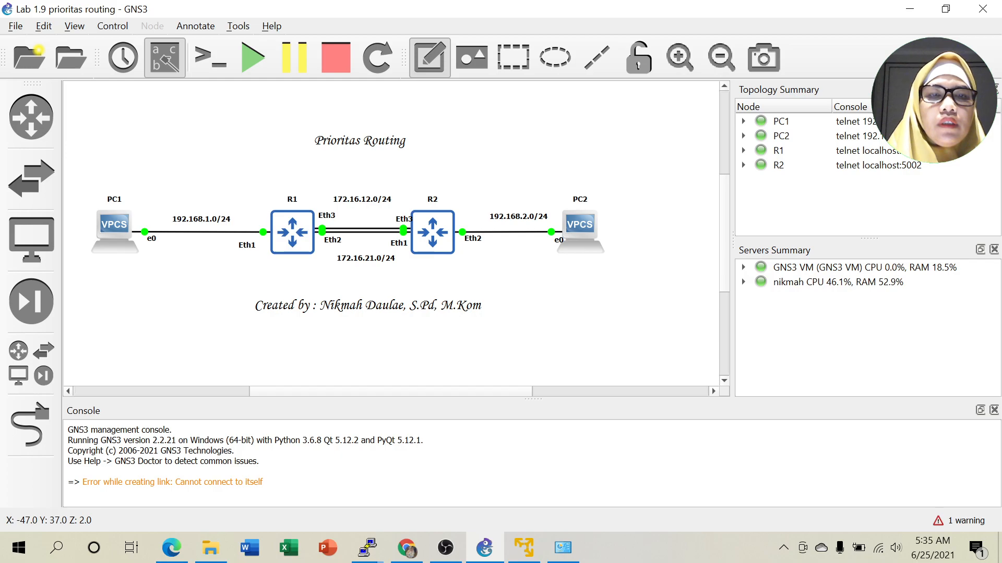
{"action": "left_click", "coordinate": [262, 246]}
{"action": "type", "text": "2"}
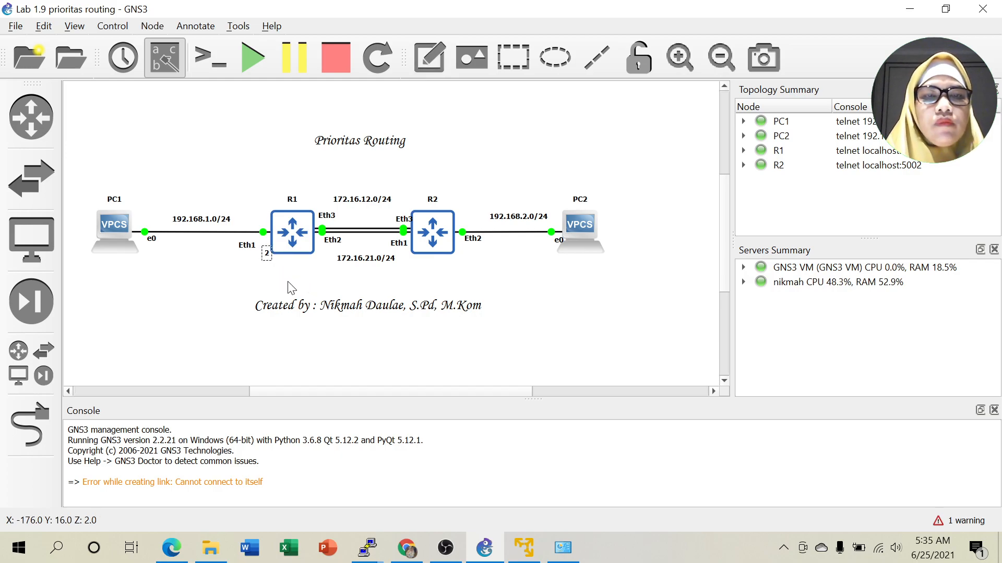
{"action": "left_click_drag", "start_coordinate": [266, 256], "coordinate": [264, 252]}
{"action": "left_click", "coordinate": [292, 269]}
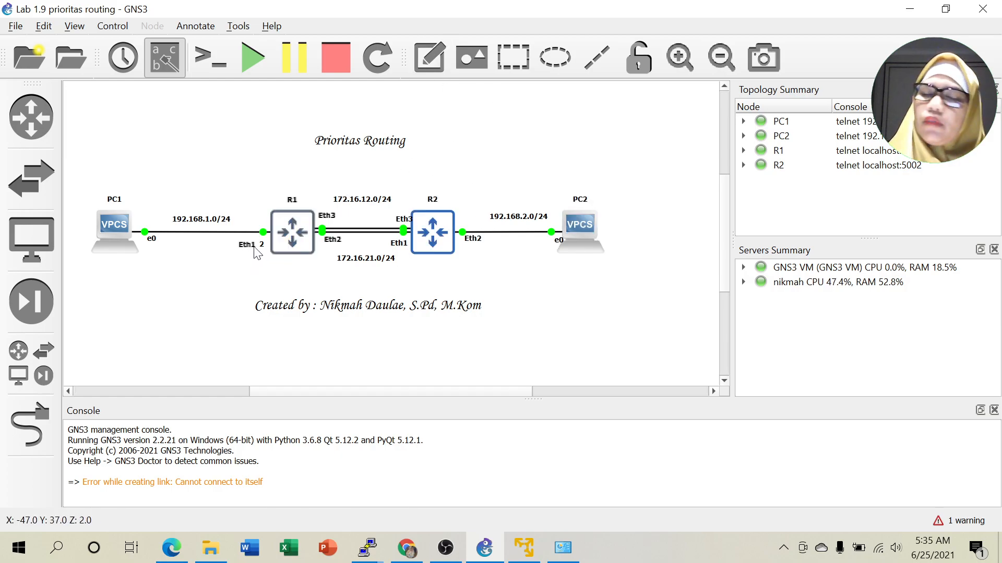
Add notes '3' and '4' beside R1's Eth2 and Eth3 ports on the R1–R2 link.
{"action": "left_click", "coordinate": [427, 63]}
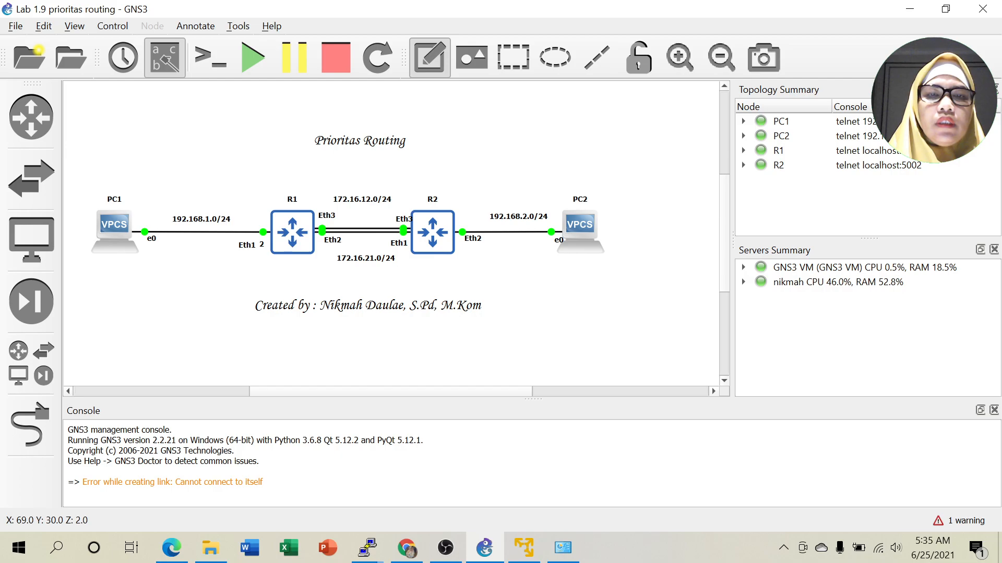
{"action": "left_click", "coordinate": [351, 245]}
{"action": "type", "text": "3"}
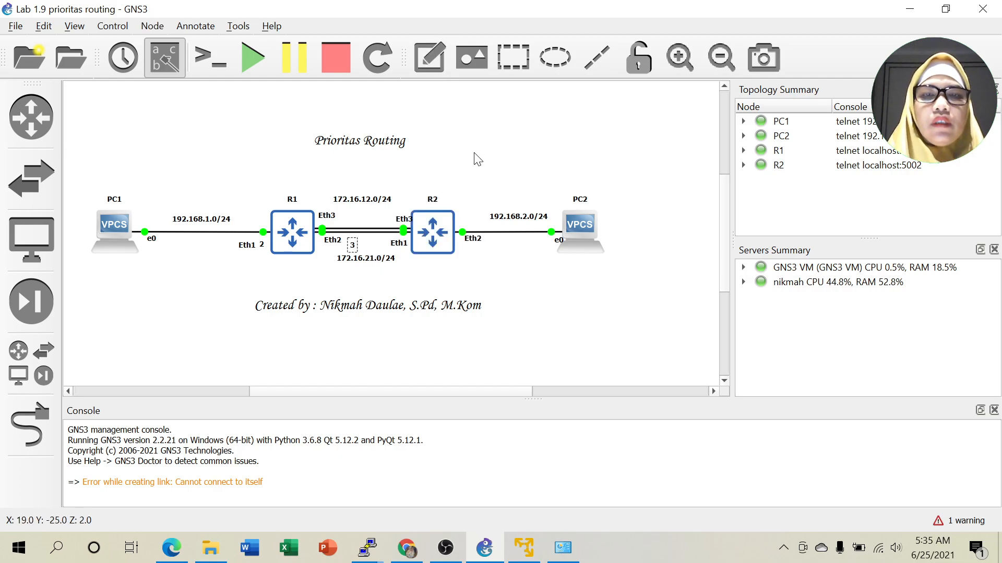
{"action": "left_click", "coordinate": [430, 57]}
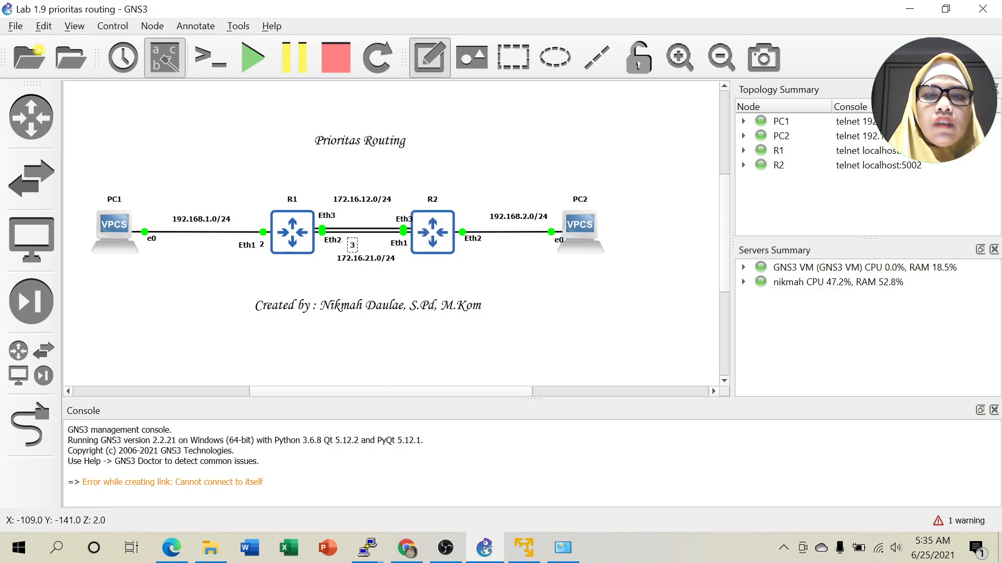
{"action": "left_click", "coordinate": [347, 221]}
{"action": "type", "text": "4"}
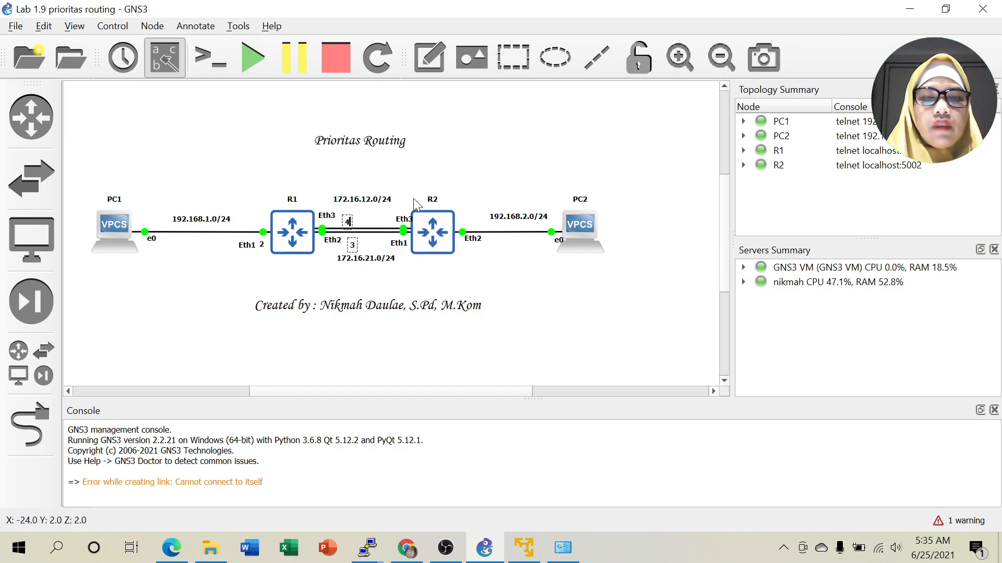
{"action": "left_click", "coordinate": [517, 136]}
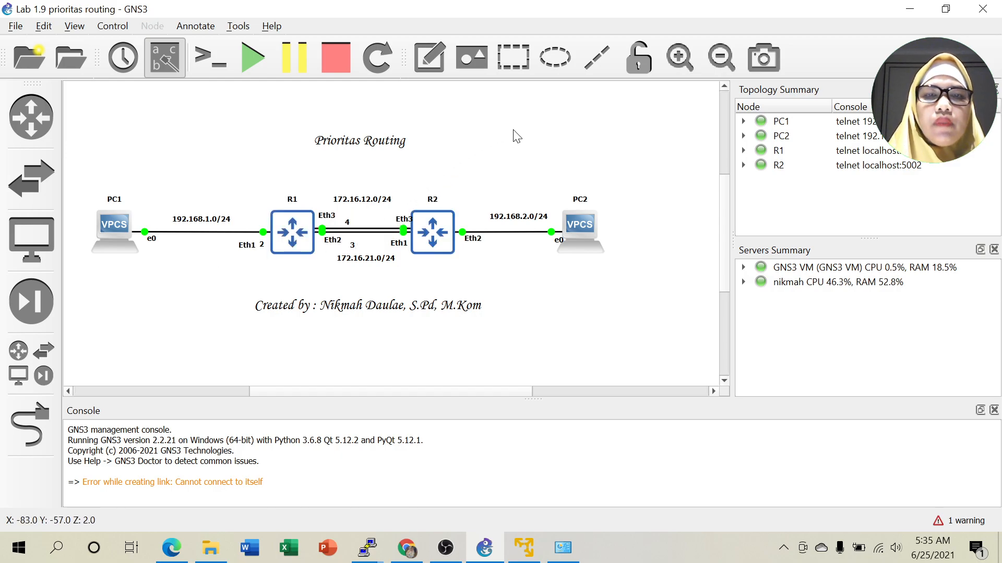
{"action": "left_click", "coordinate": [346, 219]}
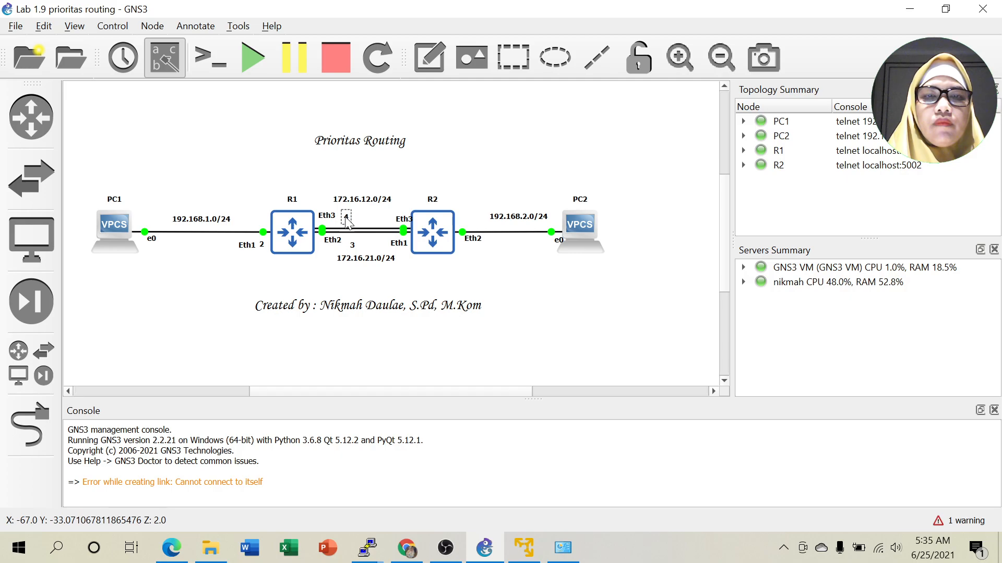
{"action": "left_click", "coordinate": [350, 244]}
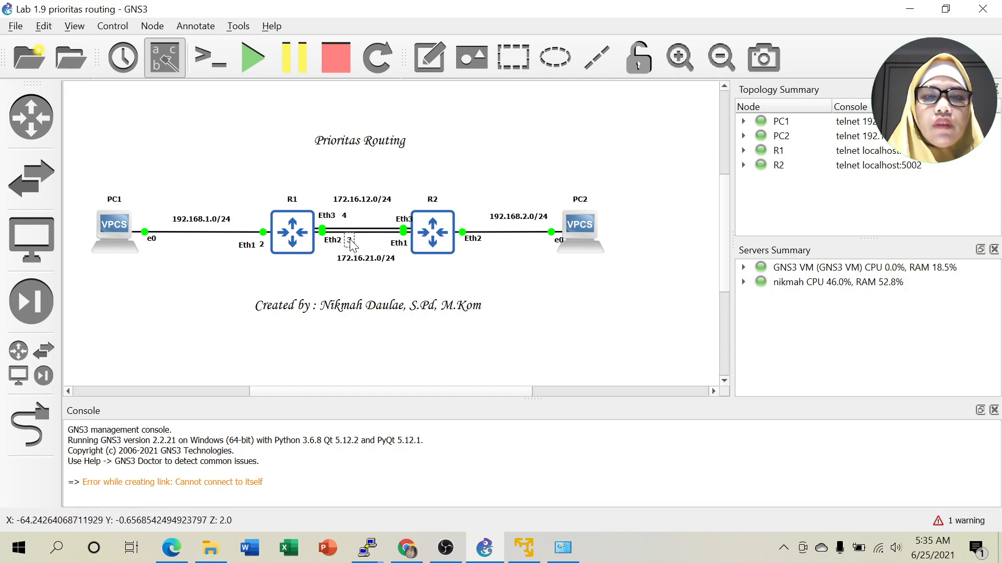
{"action": "left_click", "coordinate": [385, 259]}
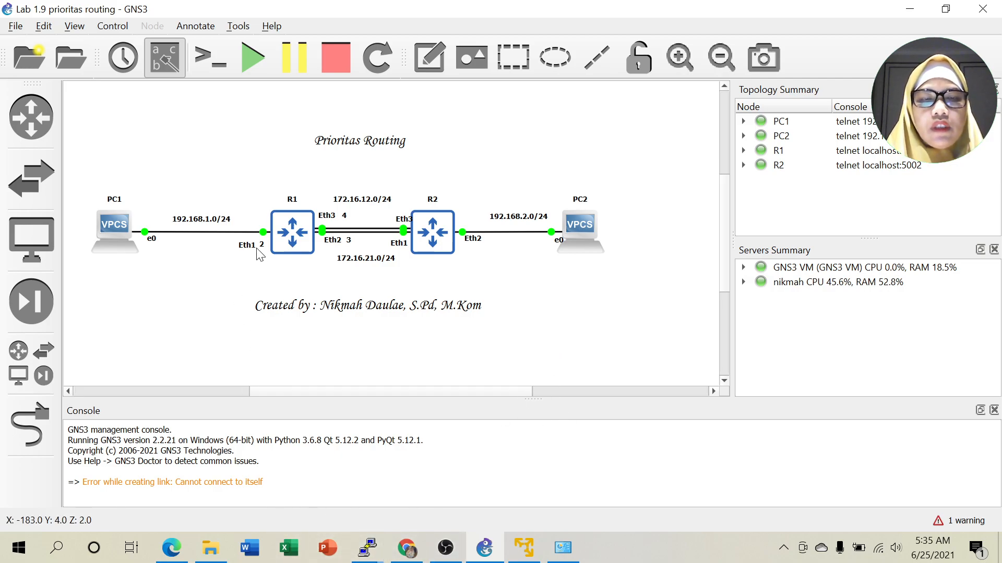
{"action": "left_click", "coordinate": [368, 548]}
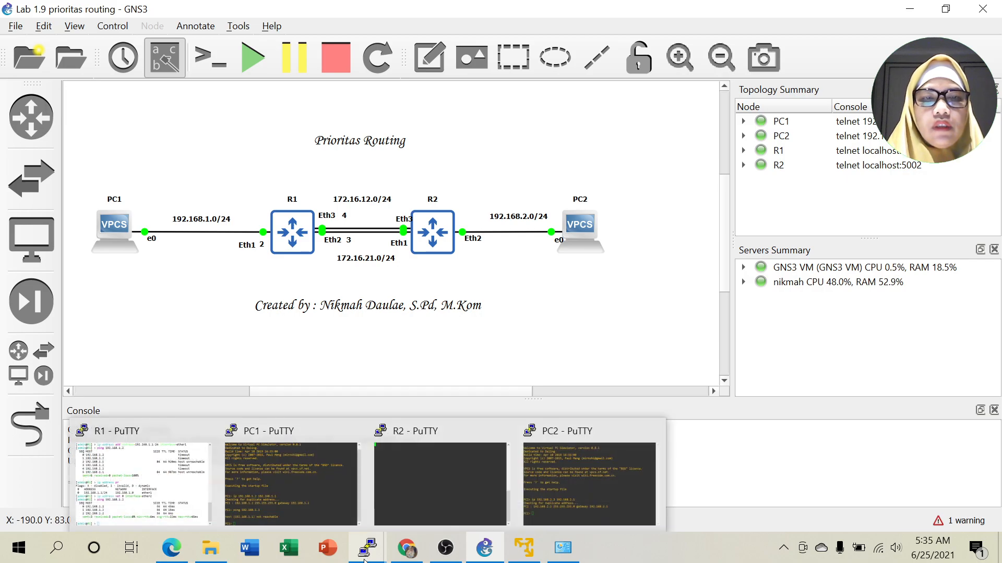
Add address 172.16.21.1/24 on R1's ether3.
{"action": "left_click", "coordinate": [167, 490]}
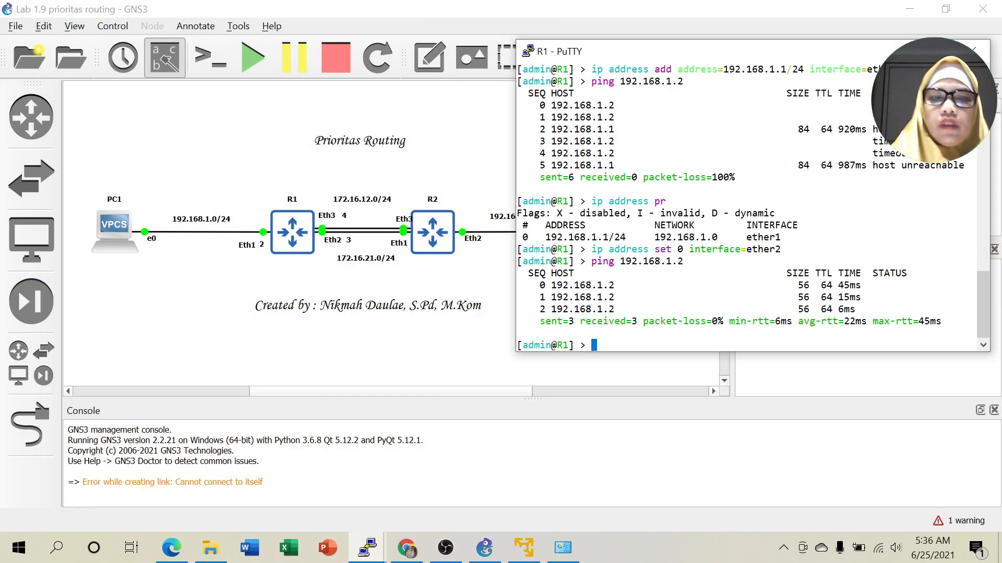
{"action": "type", "text": "i"}
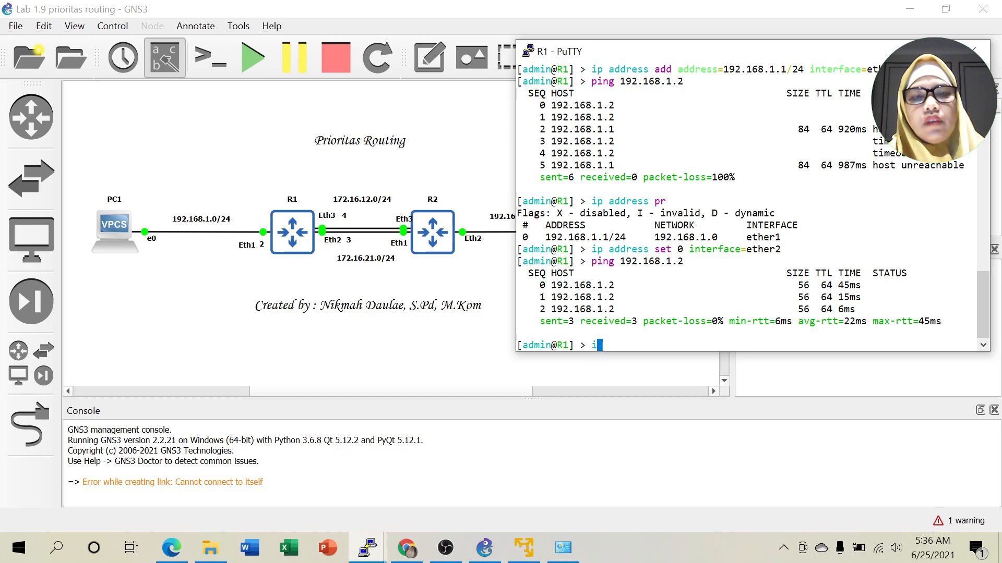
{"action": "type", "text": "i"}
{"action": "key", "text": "BackSpace"}
{"action": "type", "text": "p"}
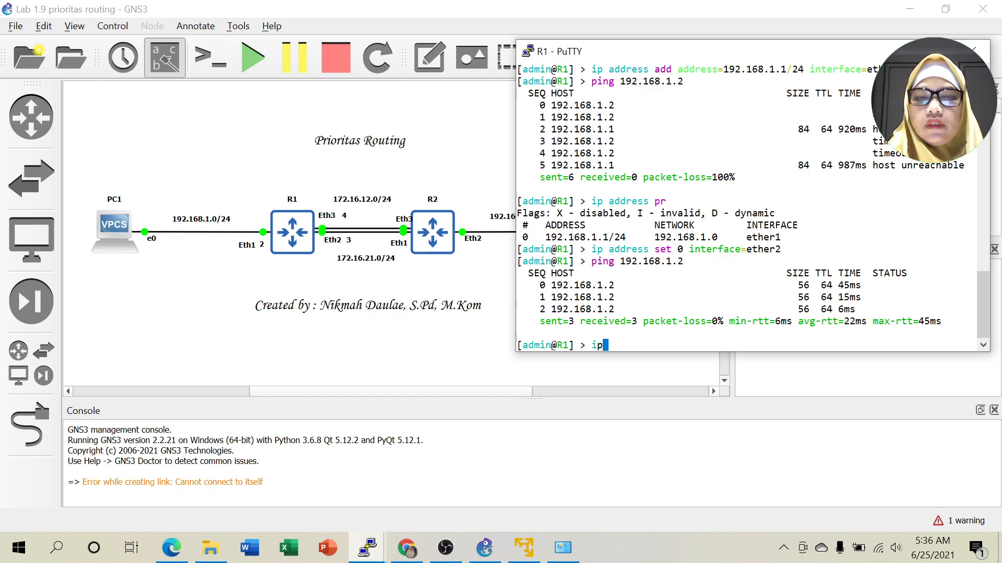
{"action": "type", "text": " address add "}
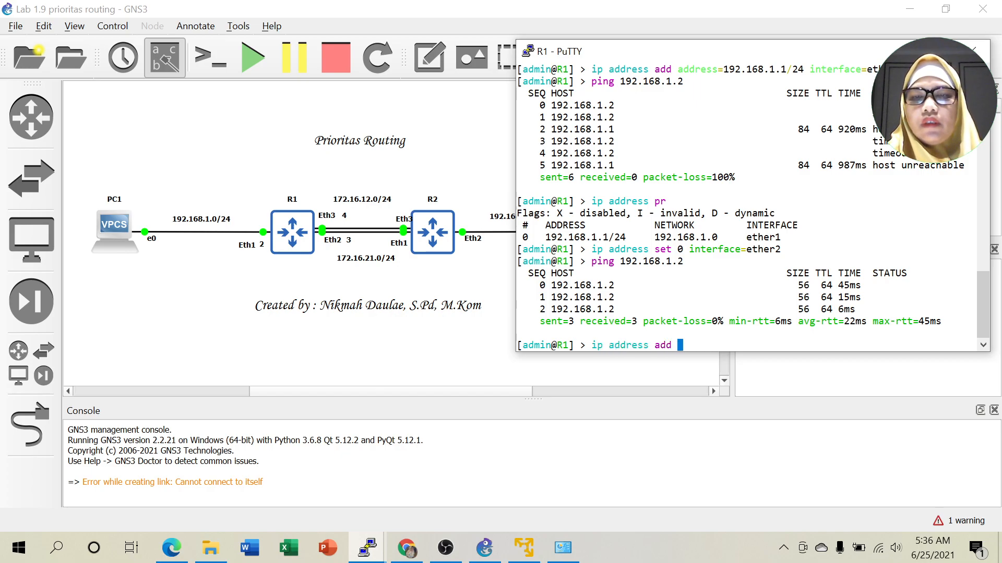
{"action": "type", "text": "address=172.16.21.1/24"}
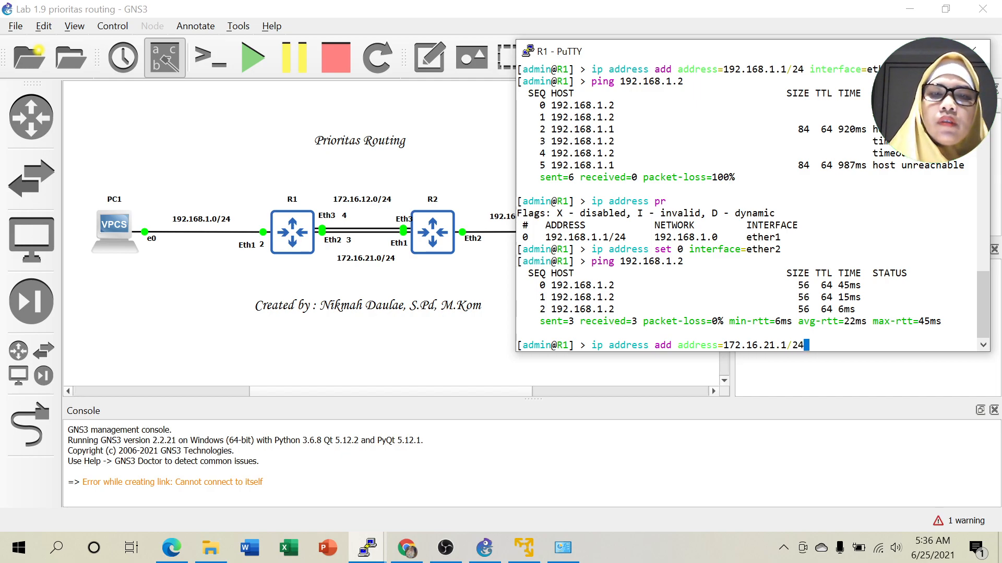
{"action": "type", "text": " i"}
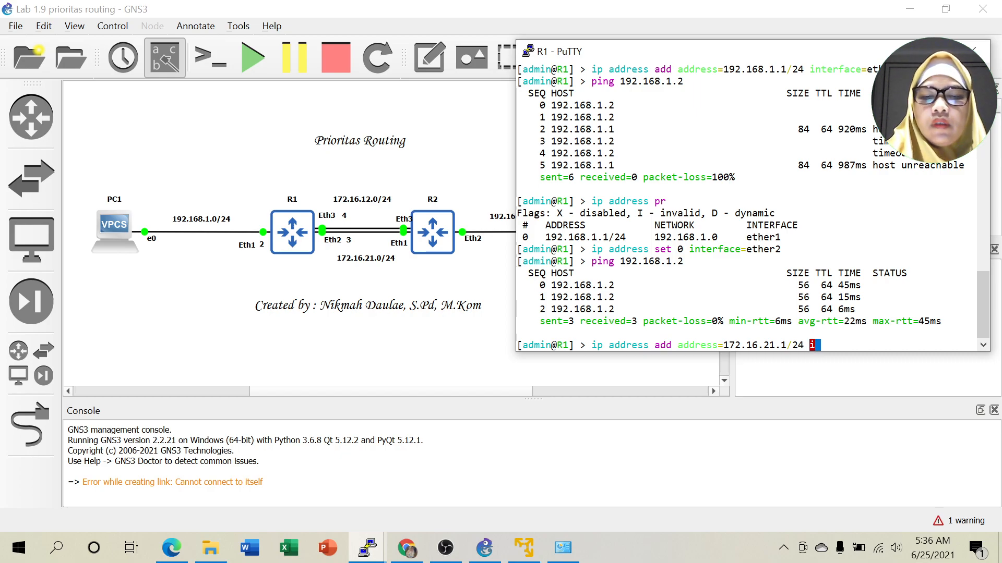
{"action": "type", "text": "nterface=ether"}
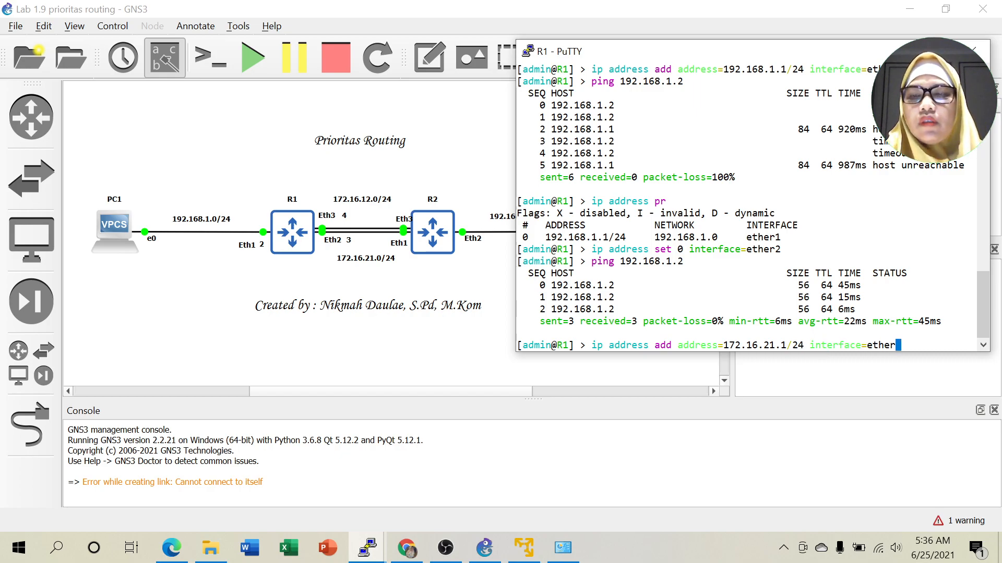
{"action": "type", "text": "3"}
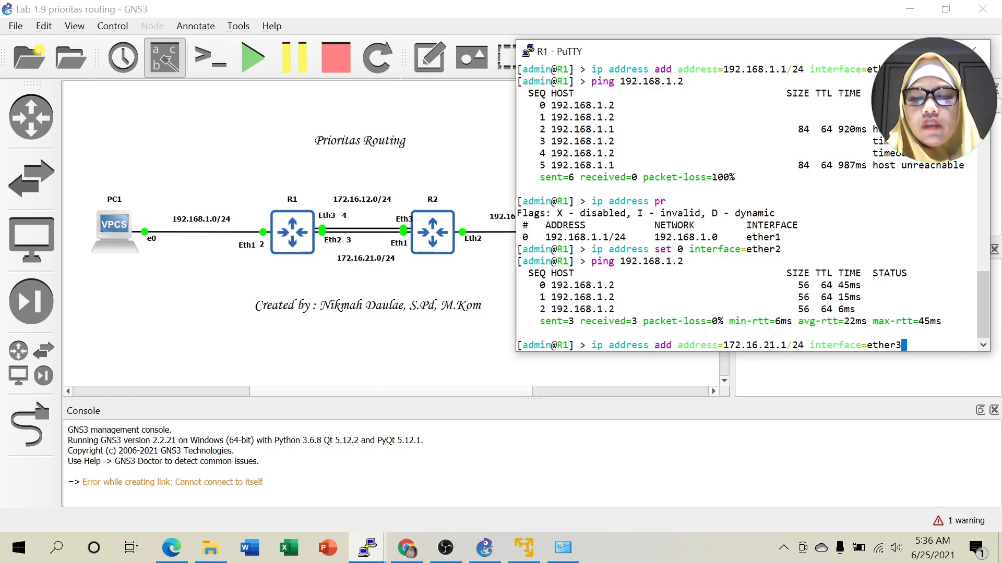
{"action": "key", "text": "Return"}
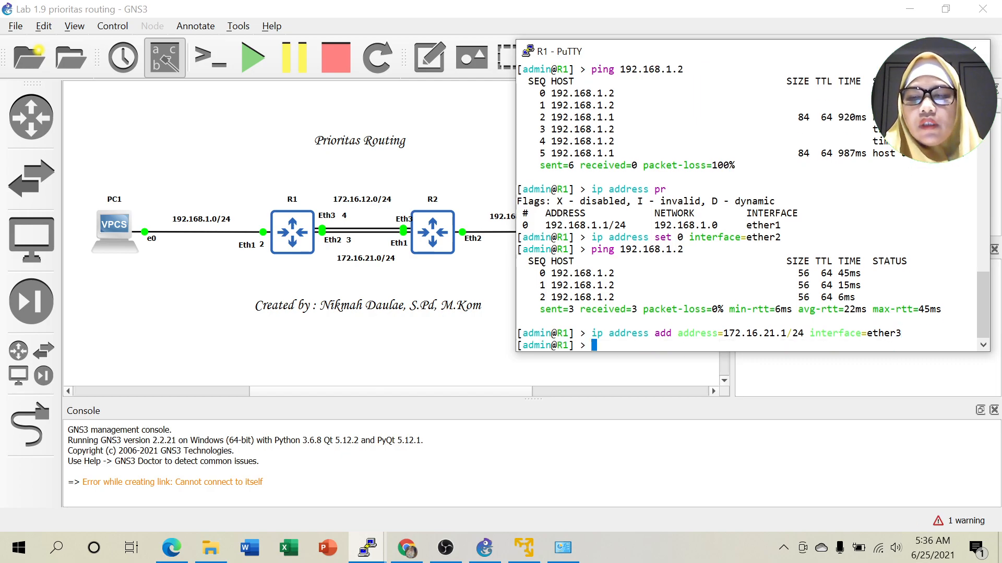
Add 172.16.12.1/24 on R1's ether4 by editing the recalled address command.
{"action": "key", "text": "Up"}
{"action": "key", "text": "BackSpace"}
{"action": "type", "text": "4 interface=ether4"}
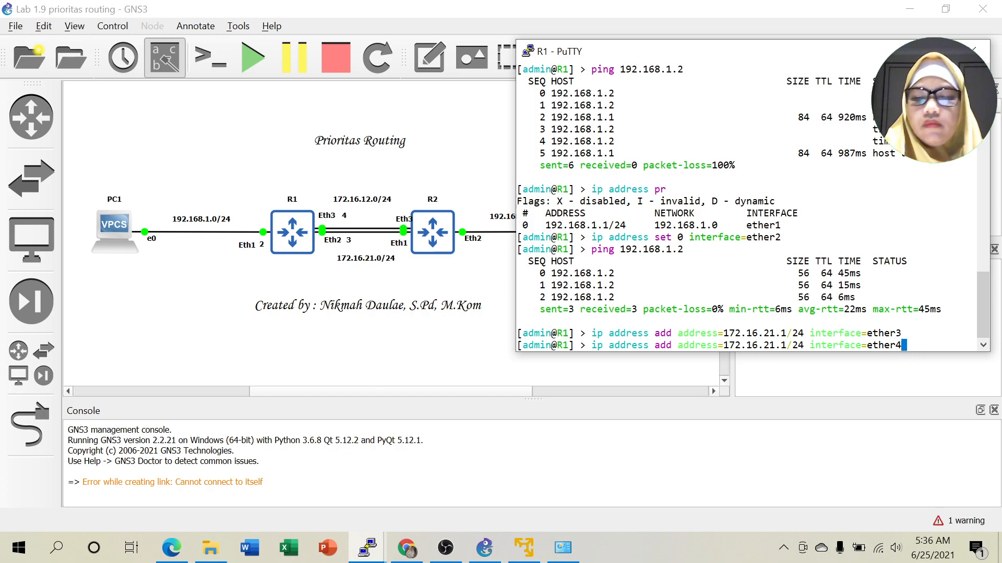
{"action": "key", "text": "Left"}
{"action": "key", "text": "Left"}
{"action": "key", "text": "Left"}
{"action": "key", "text": "Left"}
{"action": "key", "text": "Left"}
{"action": "key", "text": "Left"}
{"action": "key", "text": "Left"}
{"action": "key", "text": "Left"}
{"action": "key", "text": "Left"}
{"action": "key", "text": "Left"}
{"action": "key", "text": "Left"}
{"action": "key", "text": "Left"}
{"action": "key", "text": "Left"}
{"action": "key", "text": "Left"}
{"action": "key", "text": "Left"}
{"action": "key", "text": "Left"}
{"action": "key", "text": "Left"}
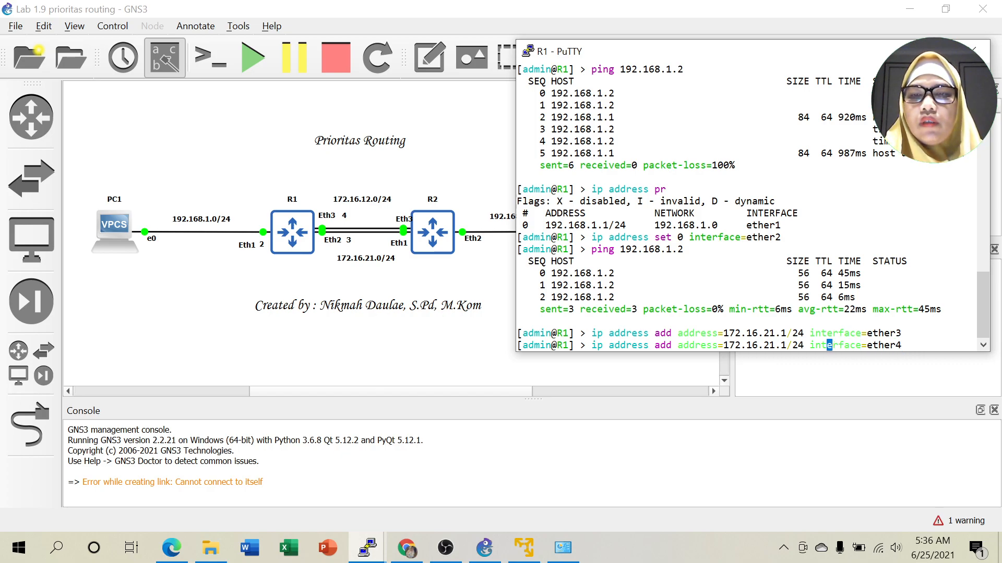
{"action": "key", "text": "Left"}
{"action": "key", "text": "Left"}
{"action": "key", "text": "Left"}
{"action": "key", "text": "Left"}
{"action": "key", "text": "BackSpace"}
{"action": "key", "text": "BackSpace"}
{"action": "type", "text": "12"}
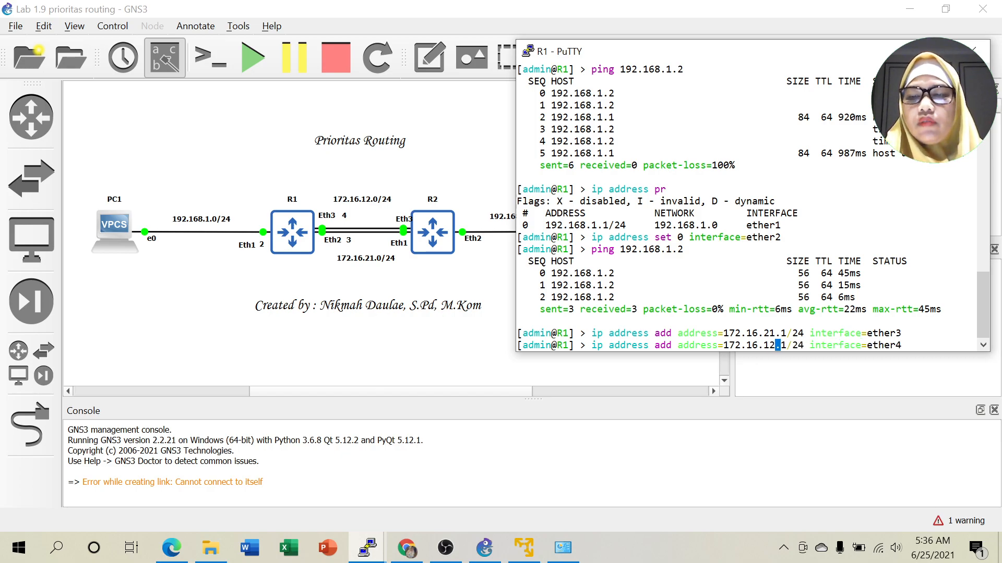
{"action": "key", "text": "Return"}
List R1's three addresses and ping 192.168.1.2 again, succeeding with 0% loss.
{"action": "type", "text": "ip address pr"}
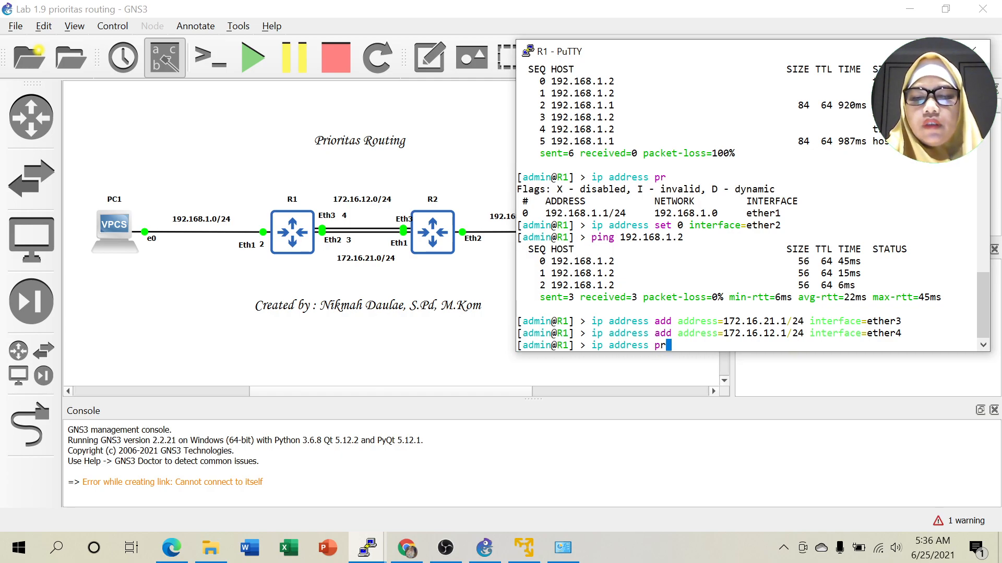
{"action": "key", "text": "Return"}
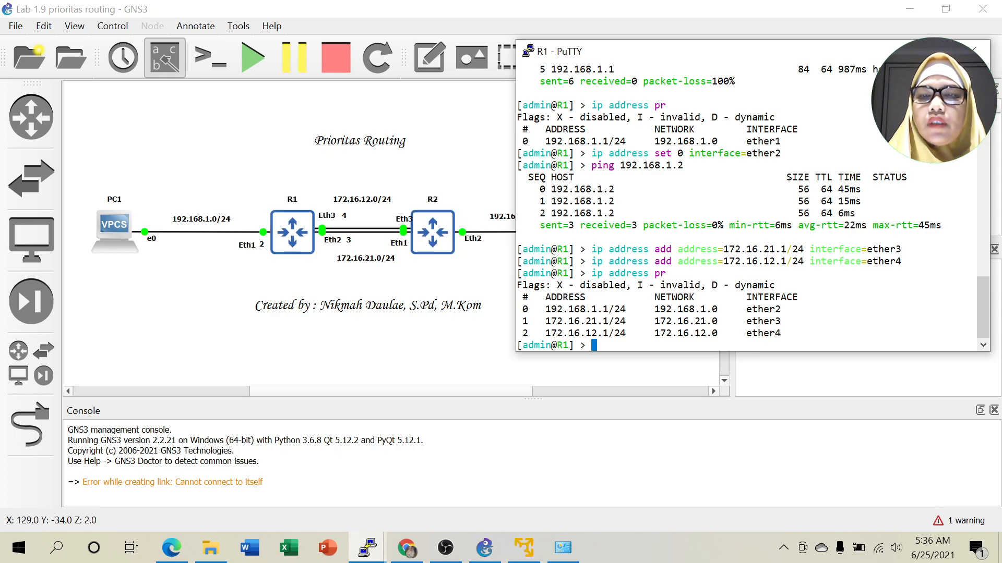
{"action": "type", "text": "pi"}
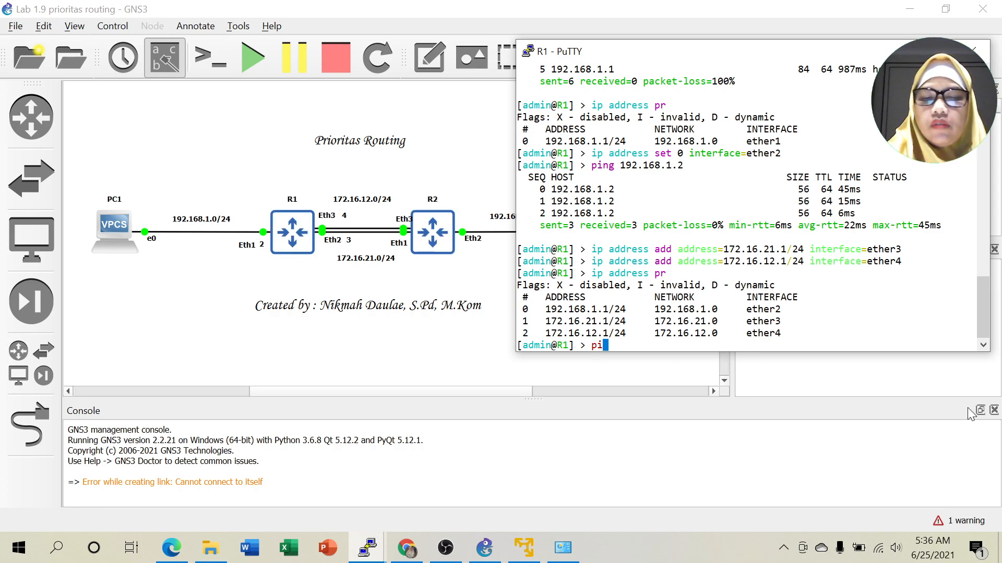
{"action": "type", "text": "ng 192"}
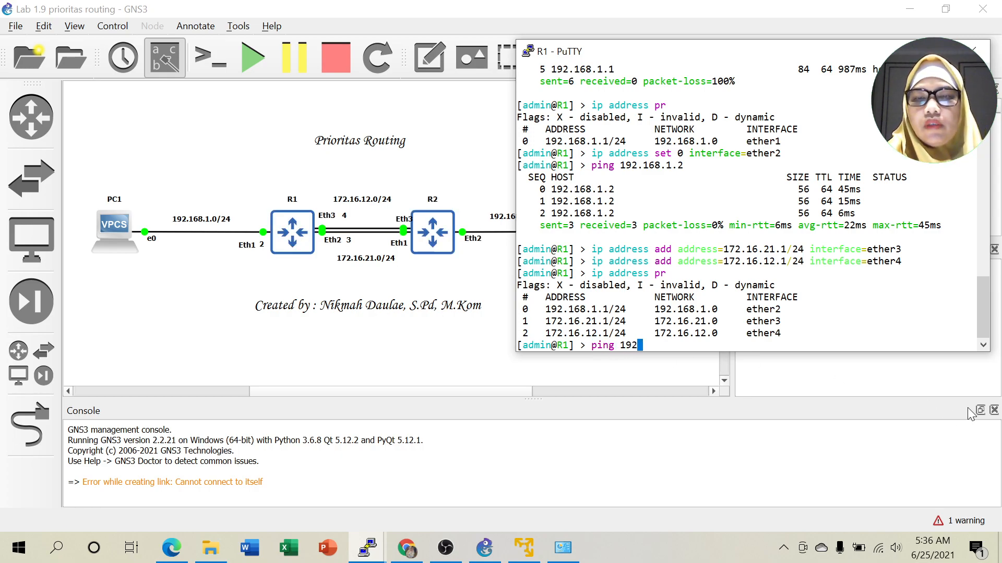
{"action": "type", "text": ".168."}
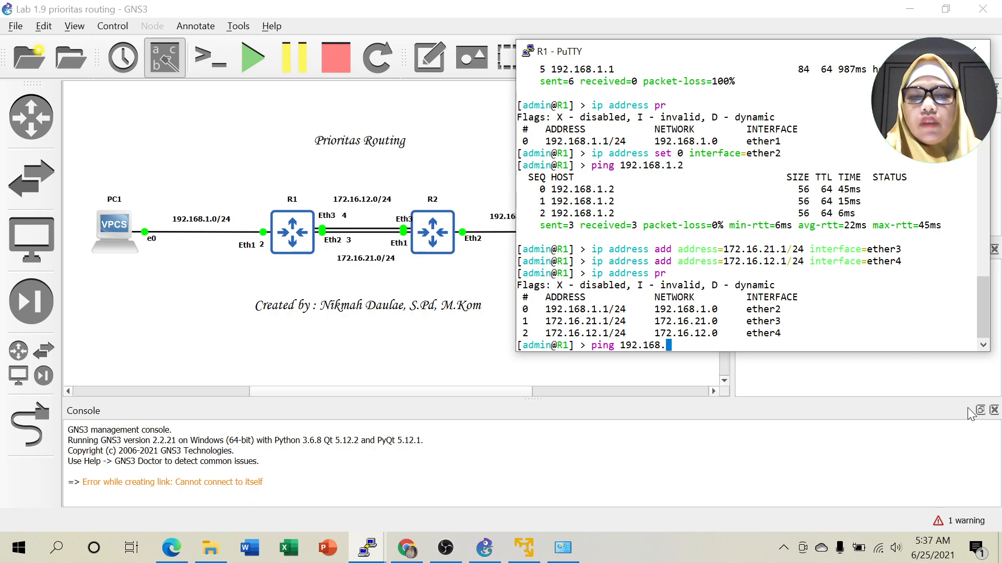
{"action": "type", "text": "1.2"}
{"action": "key", "text": "Return"}
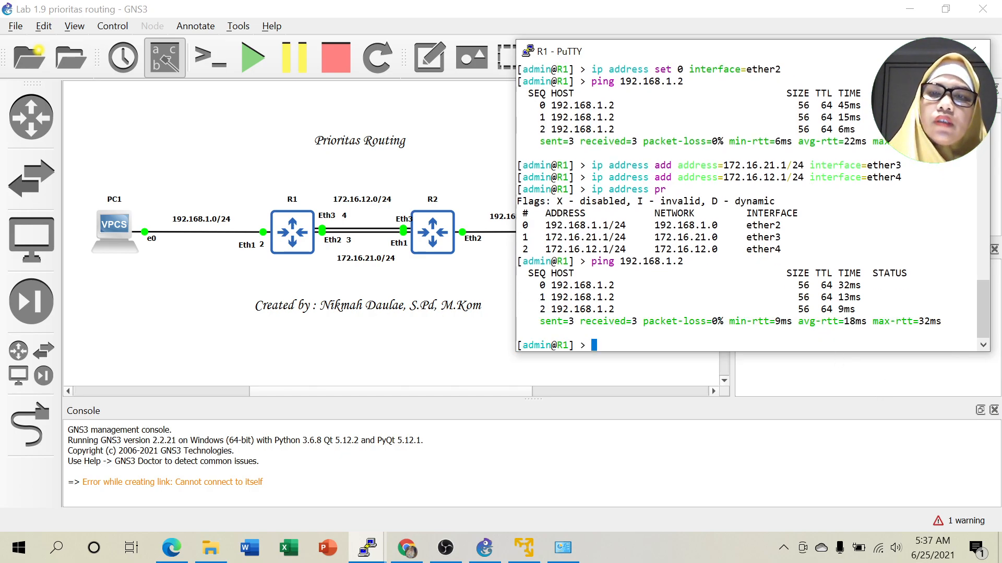
Highlight the ether2 address entry, then minimize R1's console to show the topology.
{"action": "left_click_drag", "start_coordinate": [742, 224], "coordinate": [974, 225]}
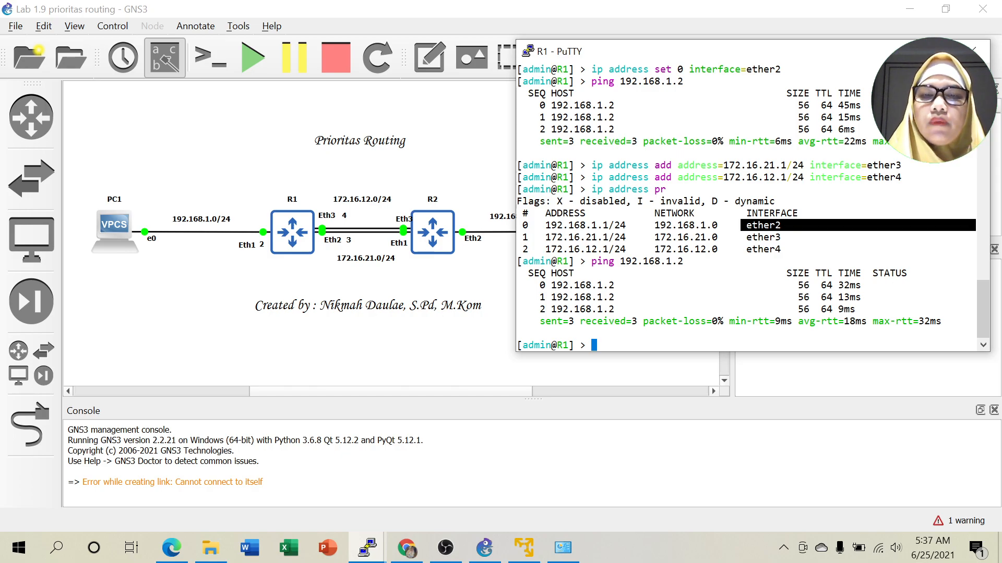
{"action": "left_click", "coordinate": [788, 229]}
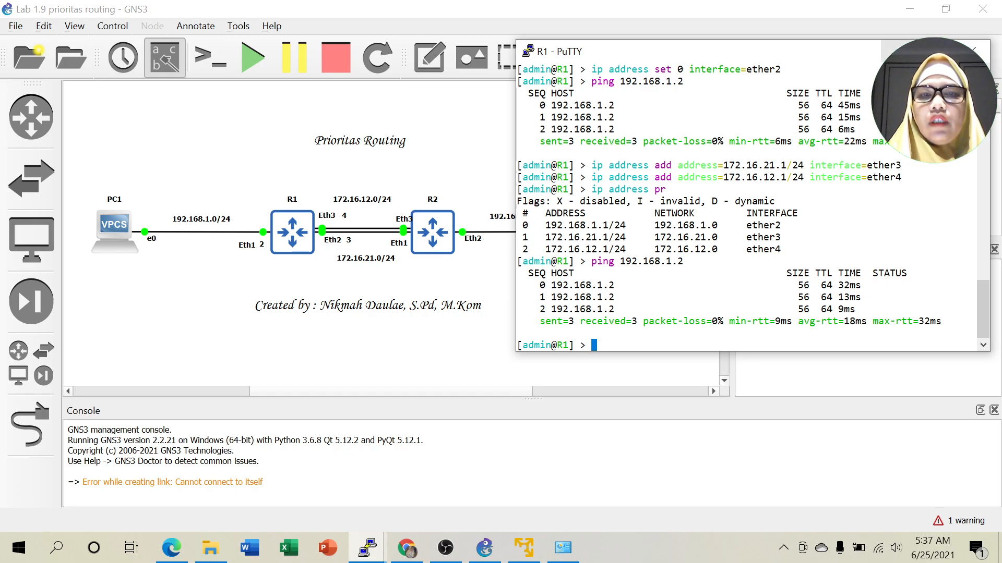
{"action": "left_click", "coordinate": [900, 51]}
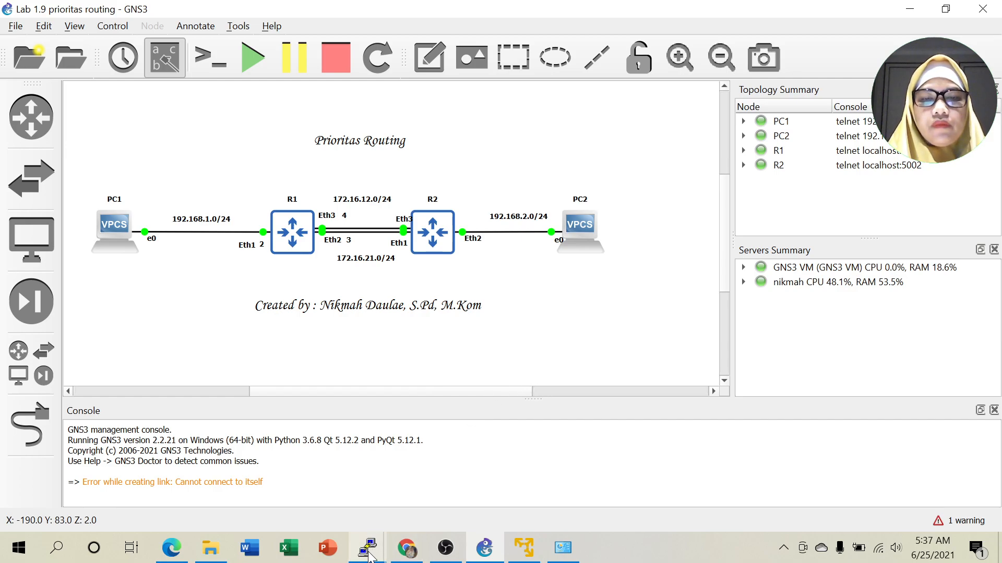
{"action": "mouse_move", "coordinate": [367, 554]}
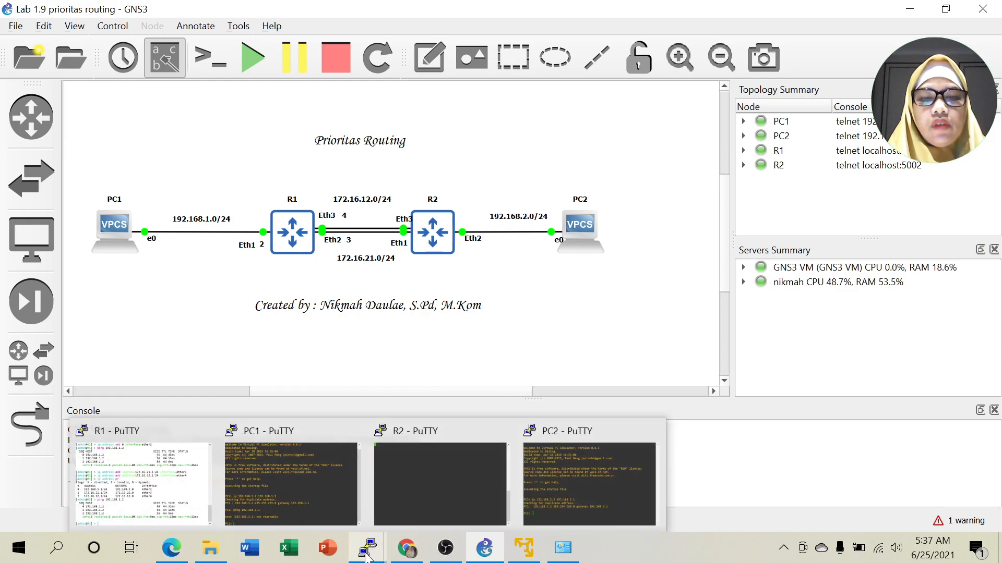
Place R2's PuTTY console right of the diagram and switch it to system colours.
{"action": "left_click", "coordinate": [434, 482]}
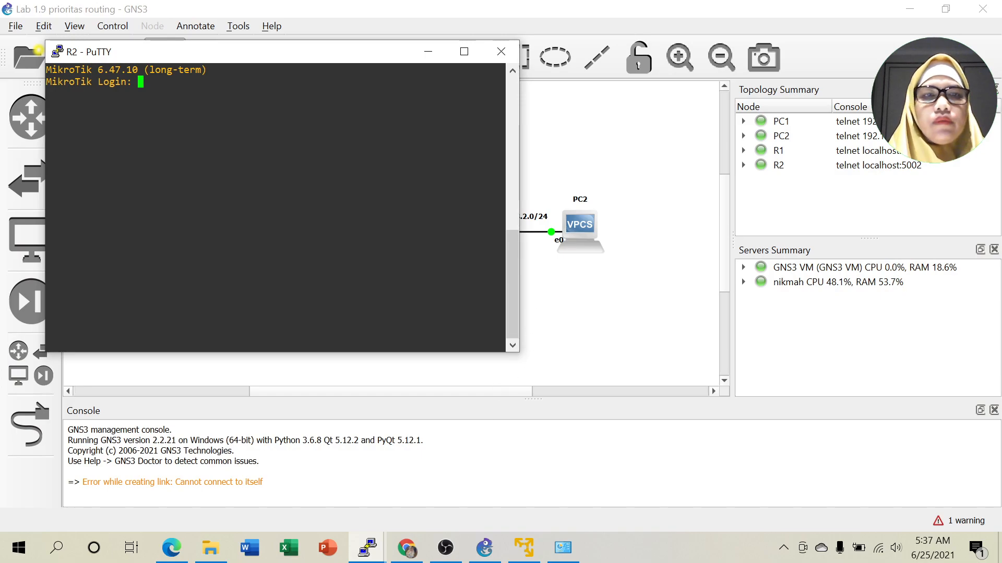
{"action": "left_click_drag", "start_coordinate": [333, 58], "coordinate": [695, 117]}
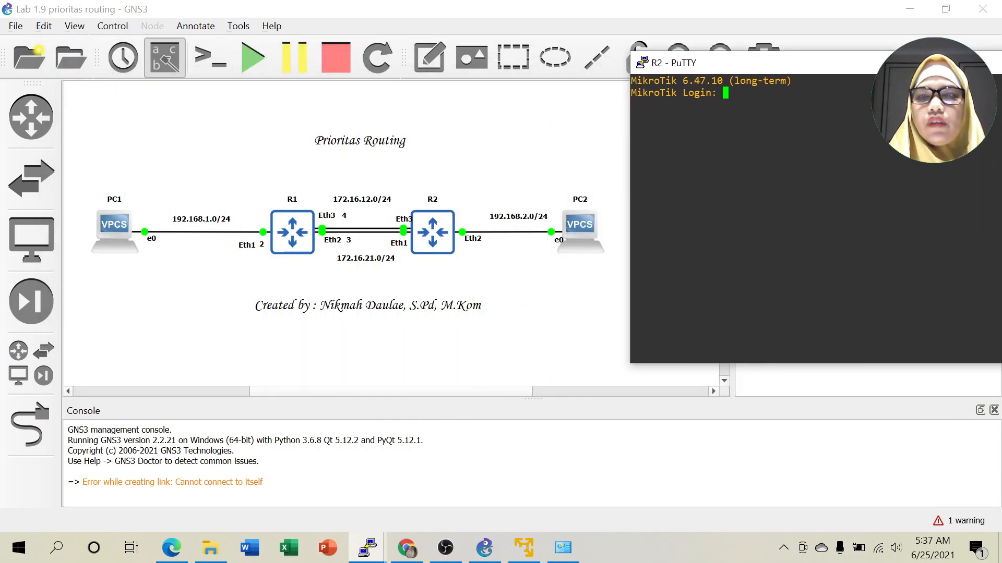
{"action": "right_click", "coordinate": [876, 69]}
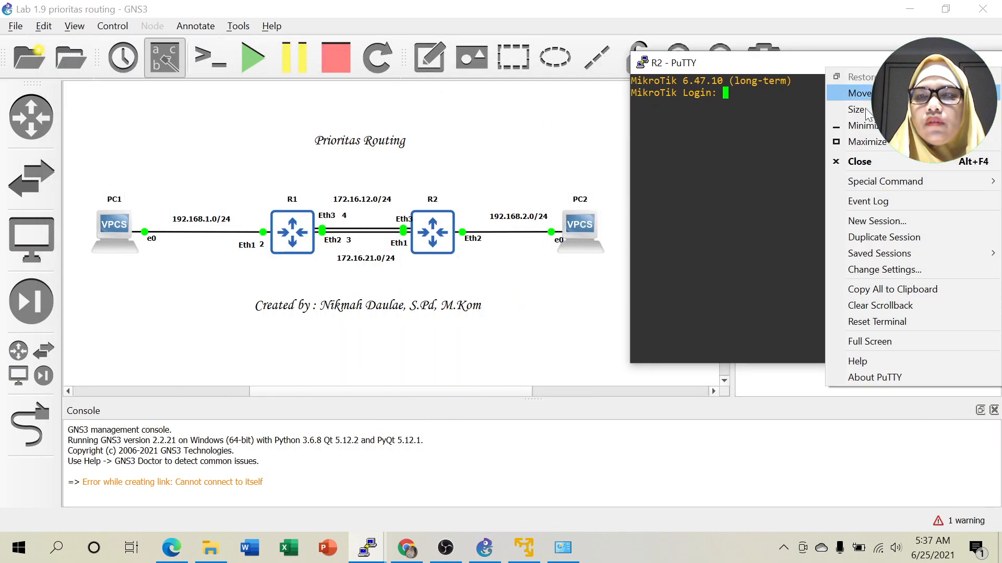
{"action": "left_click", "coordinate": [872, 271]}
{"action": "left_click", "coordinate": [366, 277]}
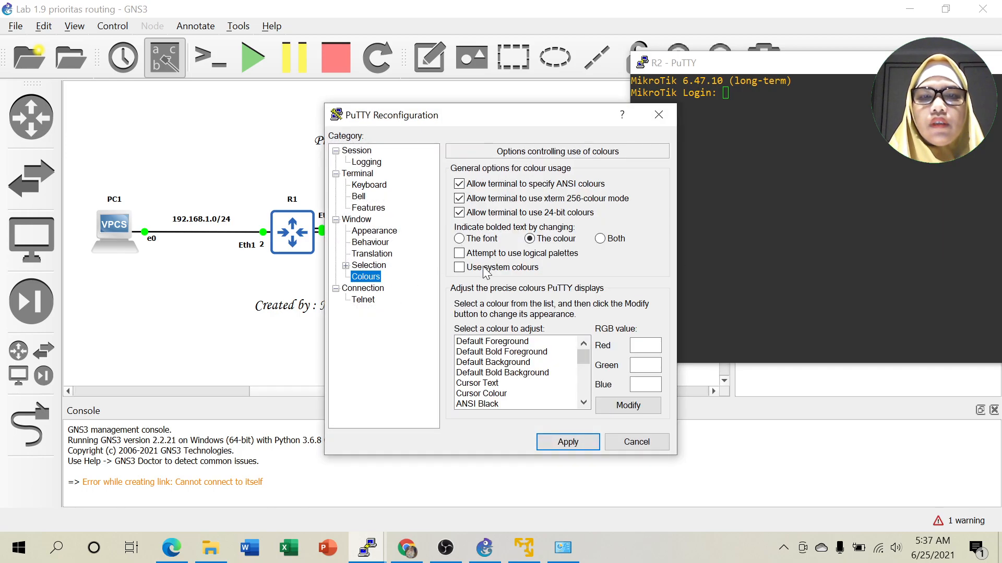
{"action": "left_click", "coordinate": [485, 269]}
{"action": "left_click", "coordinate": [561, 443]}
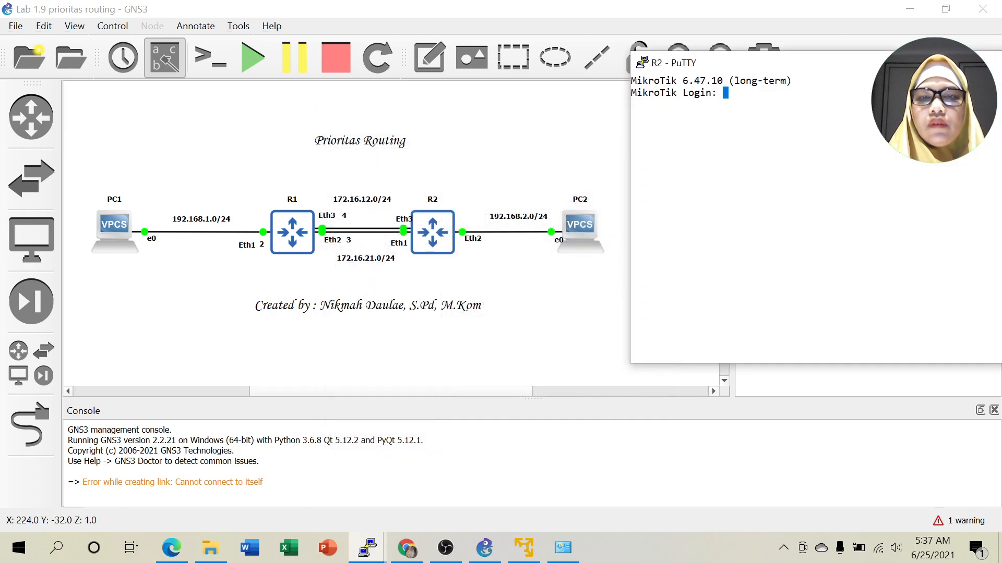
Log into R2 as admin with an empty password and begin setting its identity to R2.
{"action": "type", "text": "admin"}
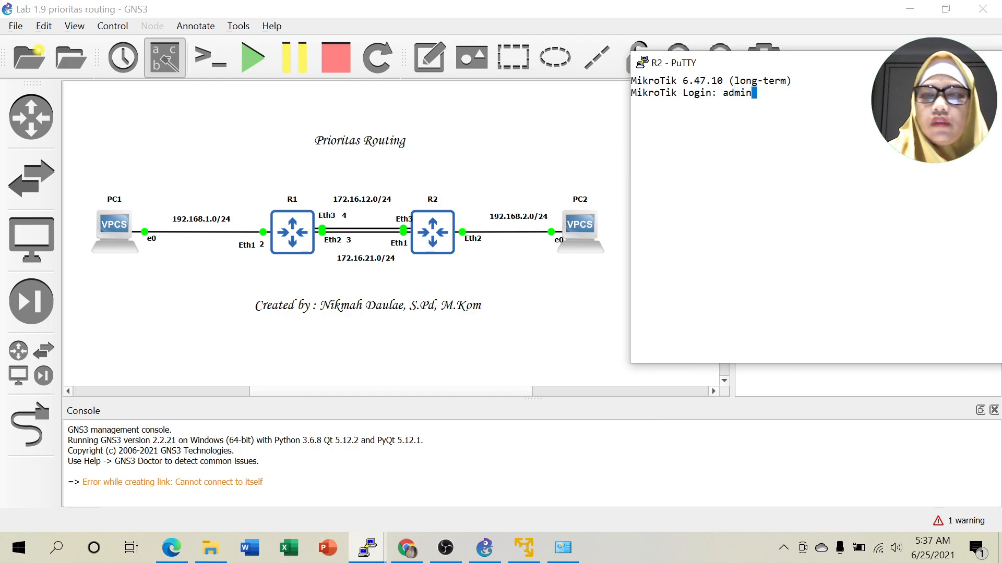
{"action": "key", "text": "Return"}
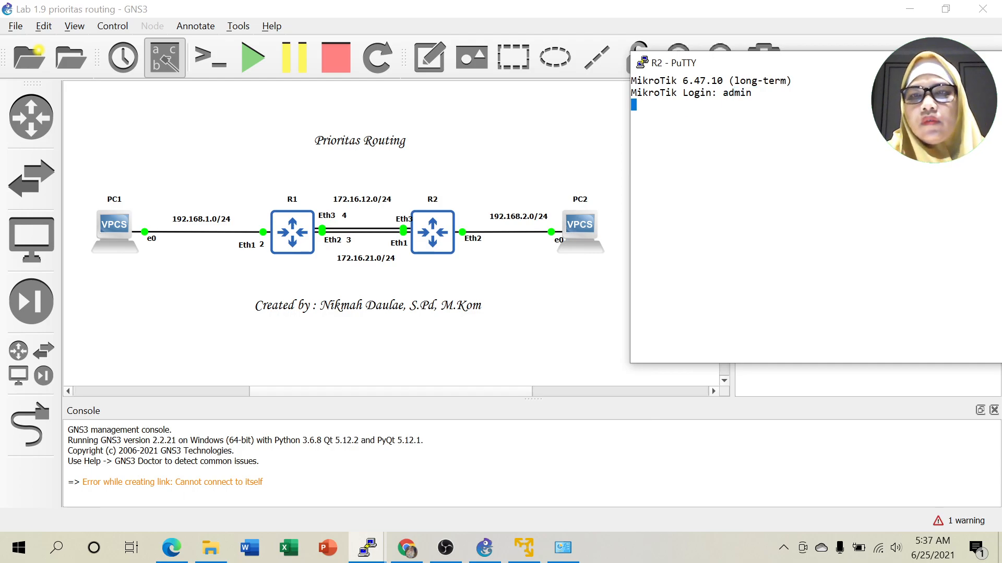
{"action": "key", "text": "Return"}
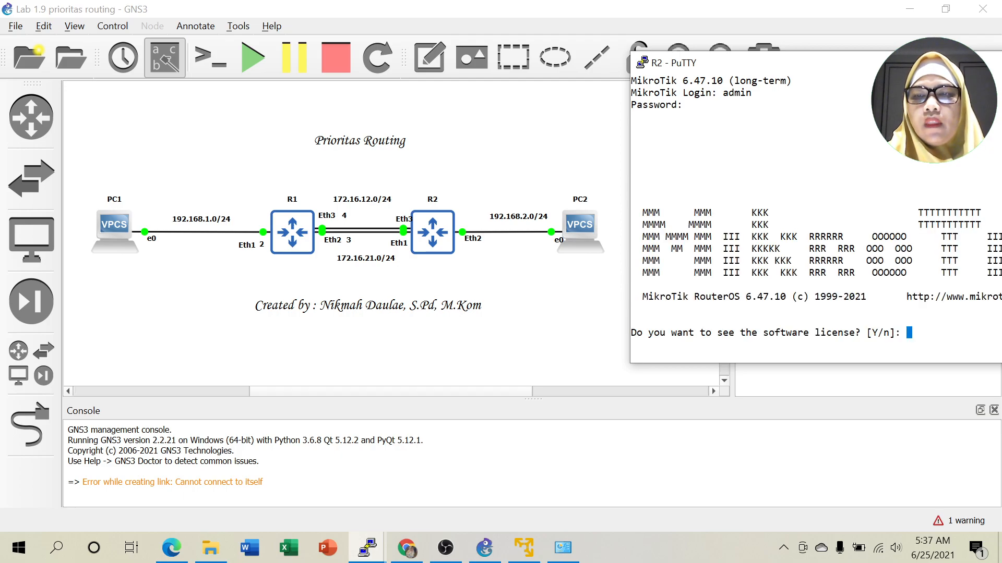
{"action": "type", "text": "n@MikroTik] > sy"}
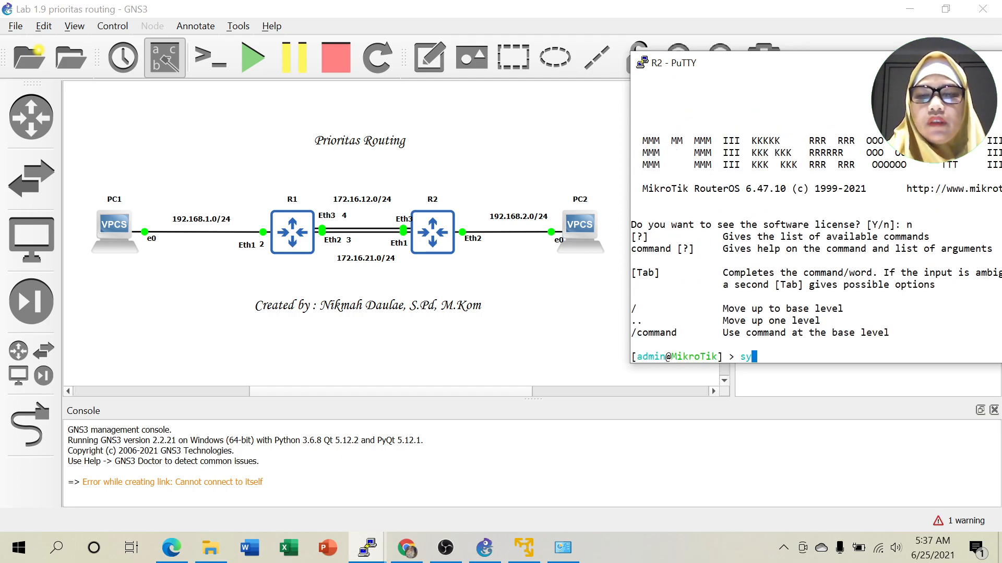
{"action": "type", "text": " id s "}
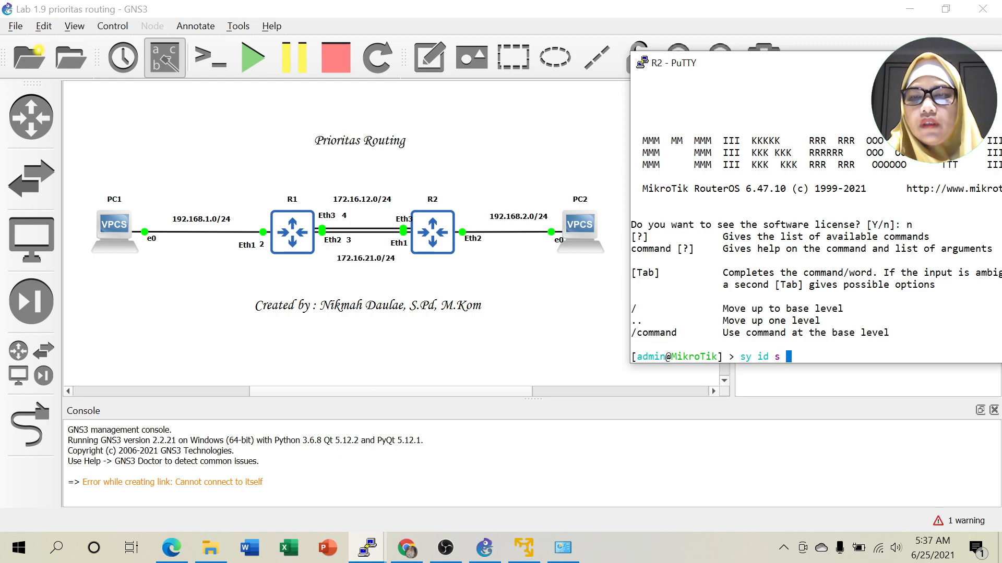
{"action": "type", "text": "na"}
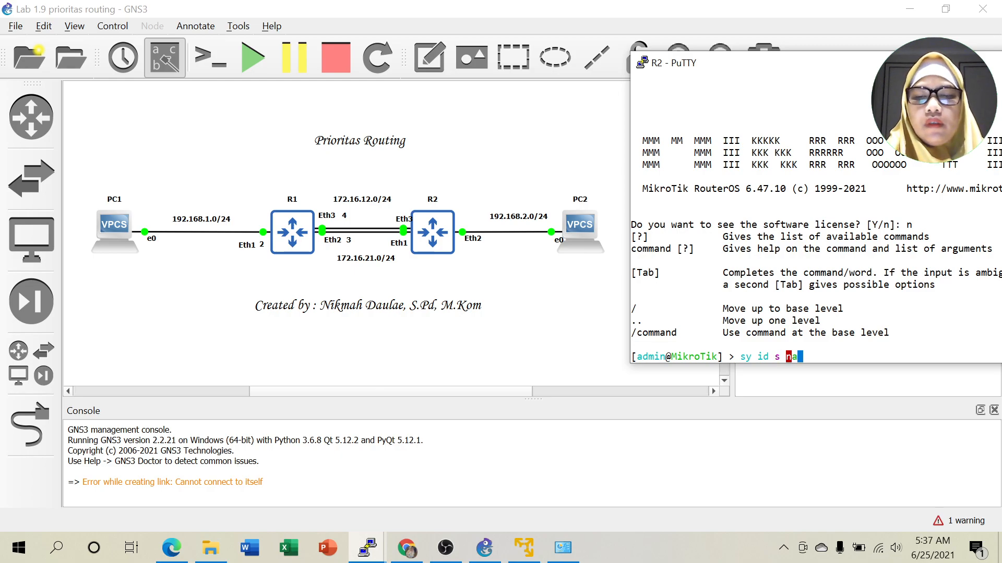
{"action": "type", "text": "me="}
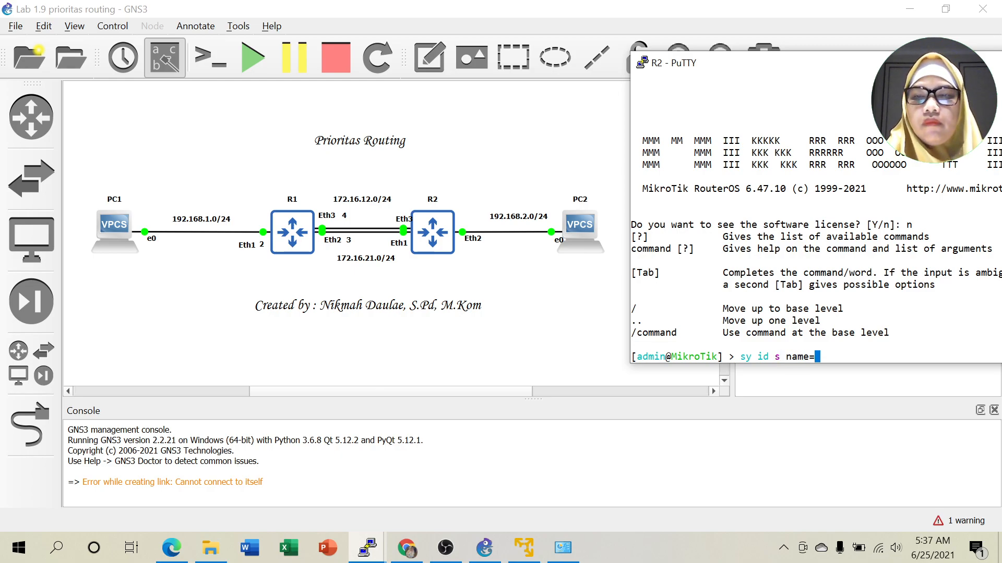
{"action": "type", "text": "R2"}
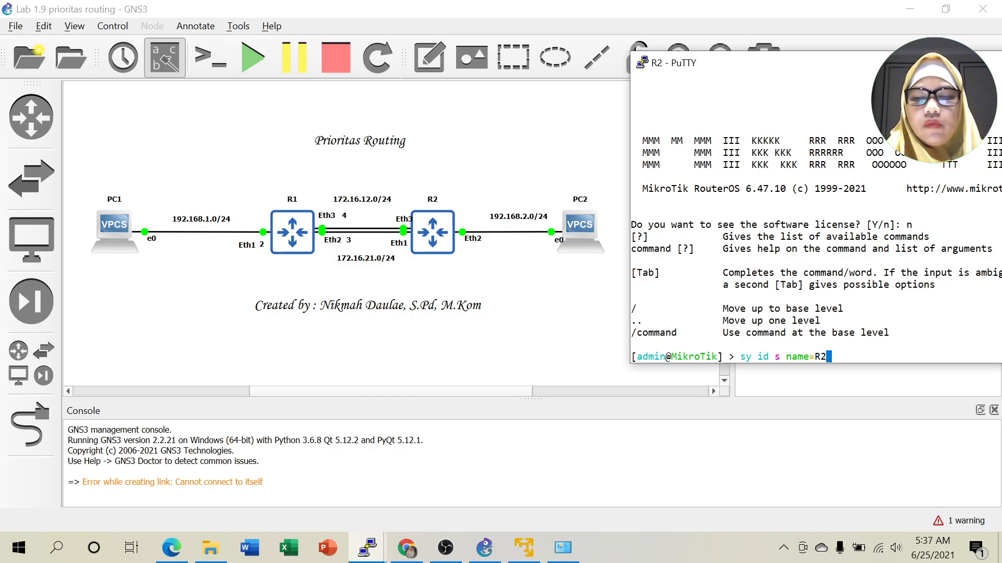
Rename the router to R2 and start typing the 172.16.12.2/24 ip address add command.
{"action": "key", "text": "Return"}
{"action": "type", "text": "ip address "}
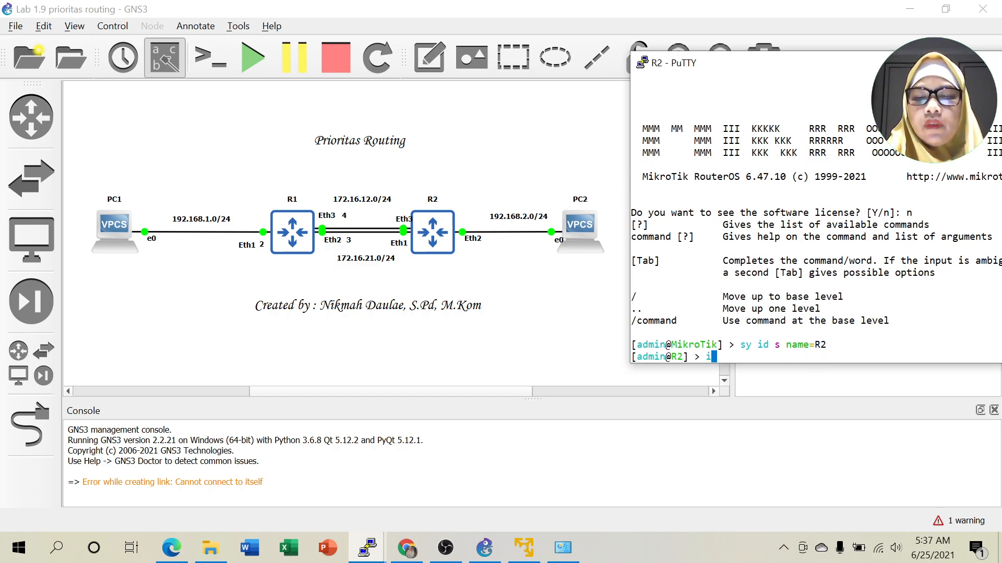
{"action": "type", "text": "add ad"}
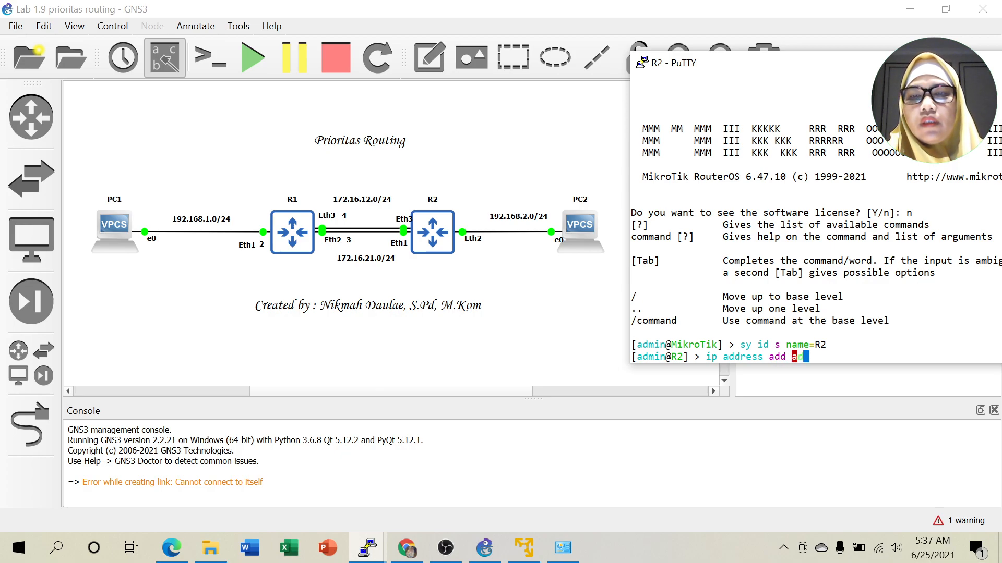
{"action": "key", "text": "Tab"}
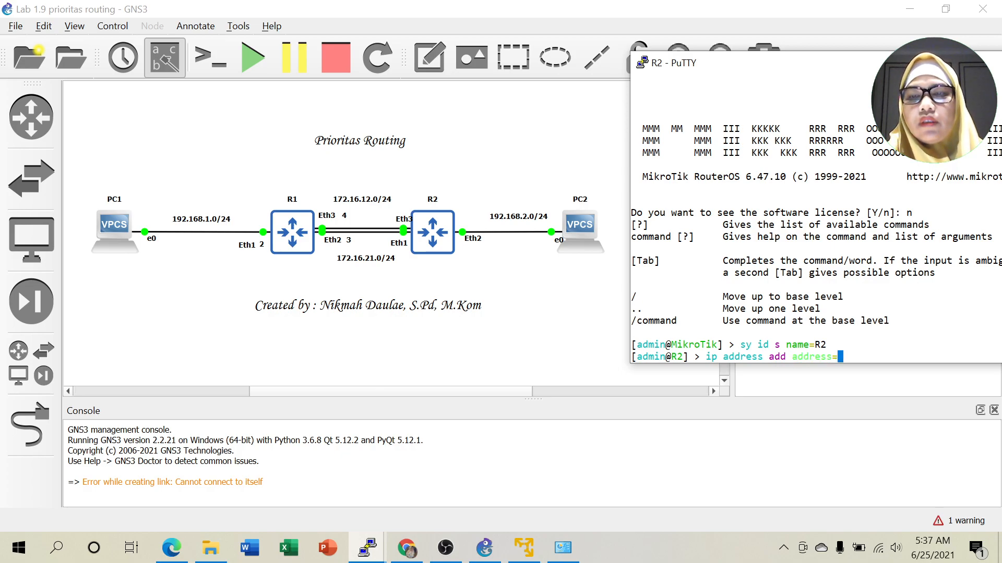
{"action": "type", "text": "172"}
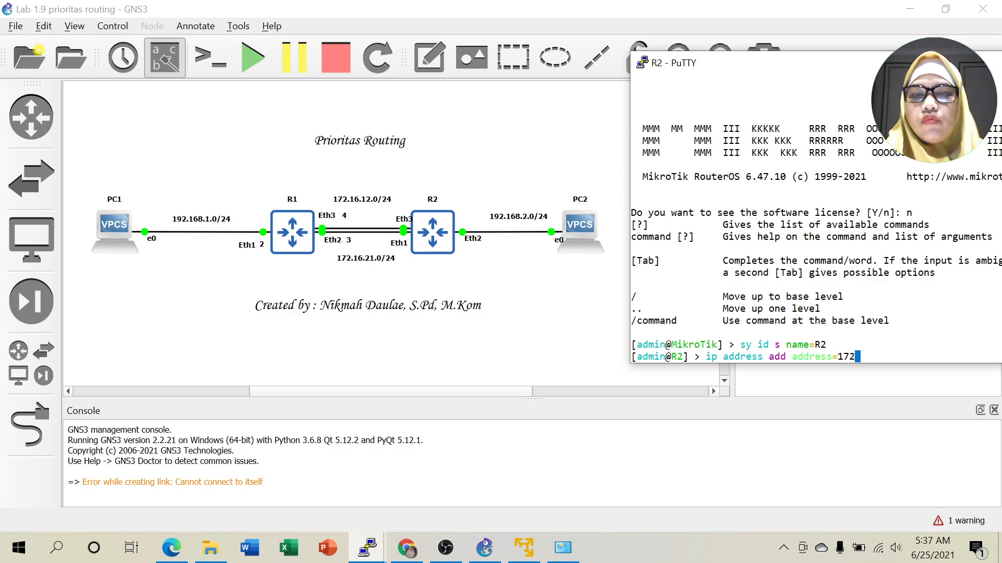
{"action": "type", "text": ".16."}
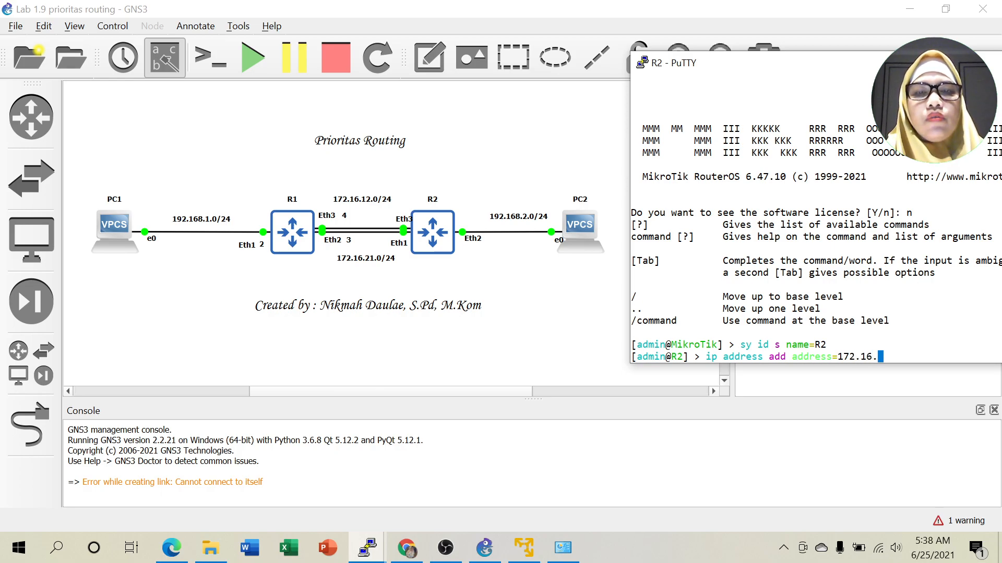
{"action": "type", "text": "12"}
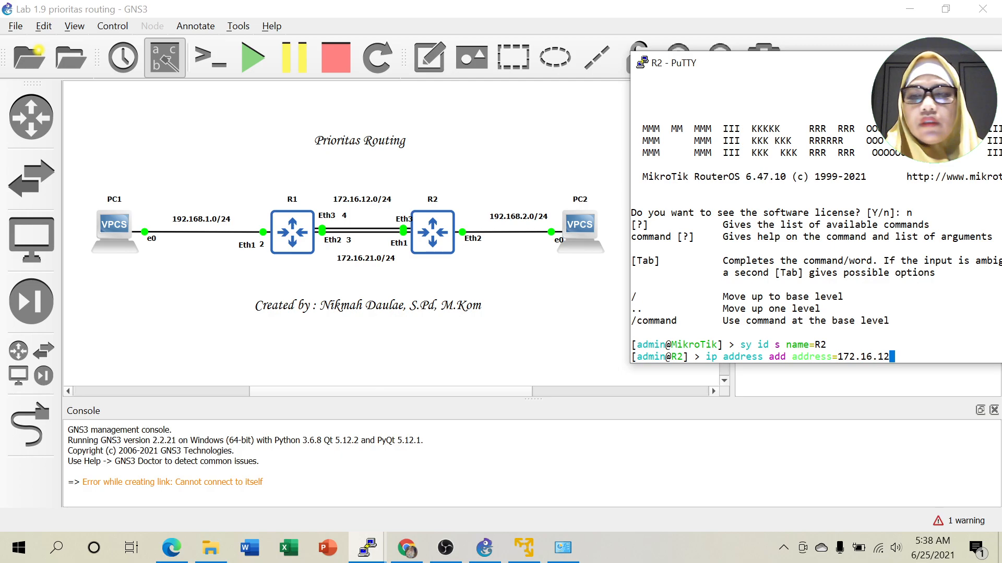
{"action": "type", "text": ".2"}
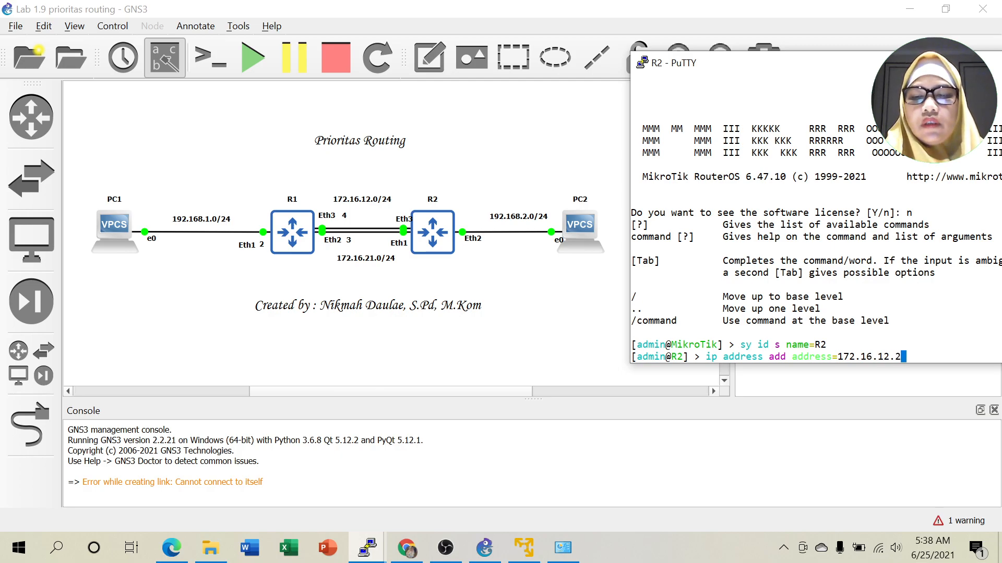
{"action": "type", "text": "/24"}
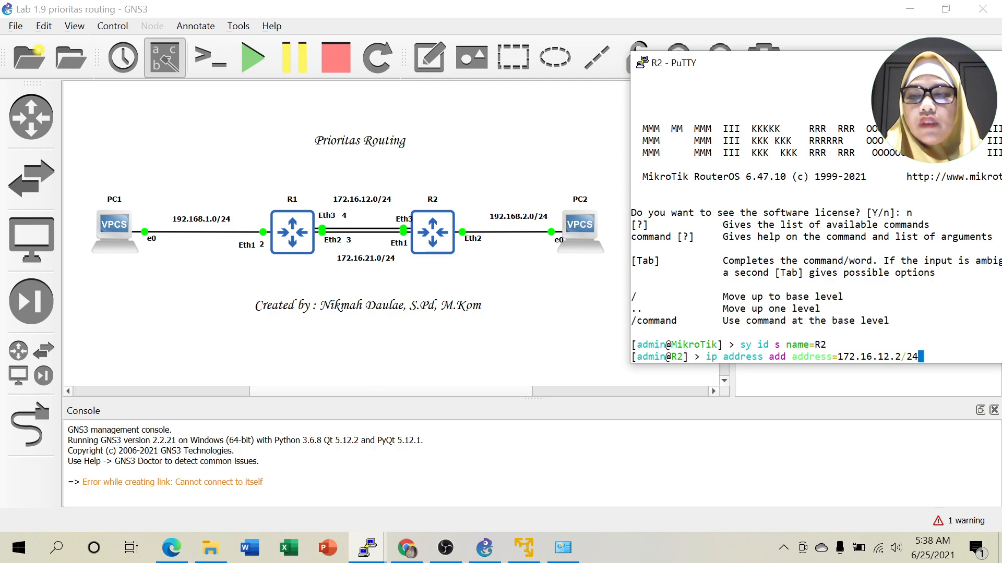
{"action": "type", "text": " interface="}
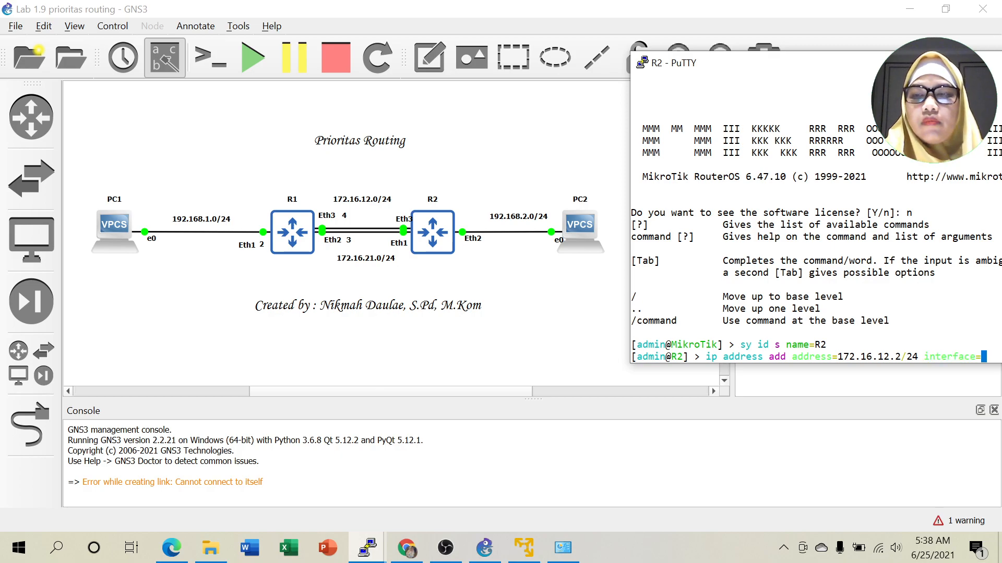
{"action": "type", "text": "ethe"}
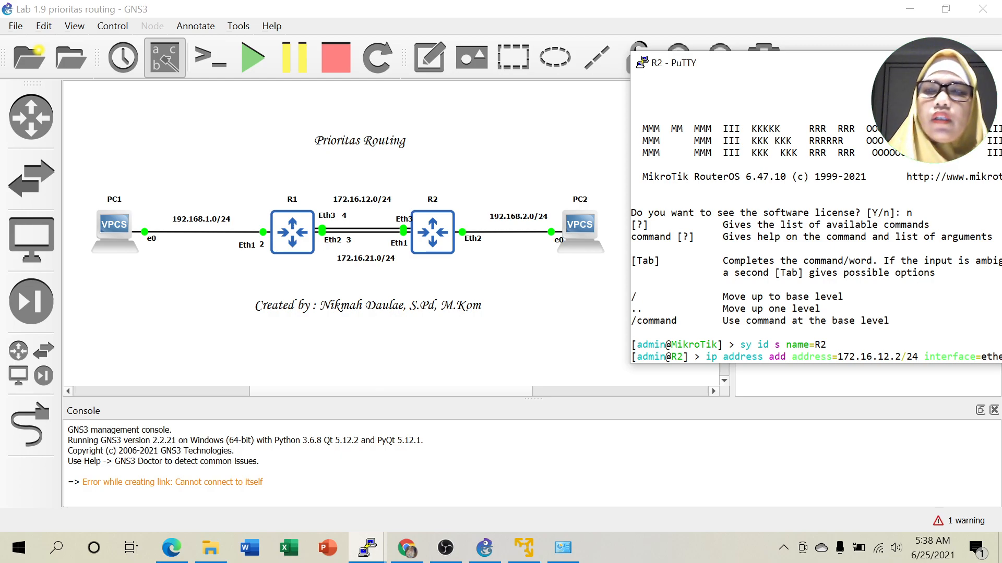
After checking R2's link labels, finish adding 172.16.12.2/24 on ether3.
{"action": "left_click", "coordinate": [398, 220]}
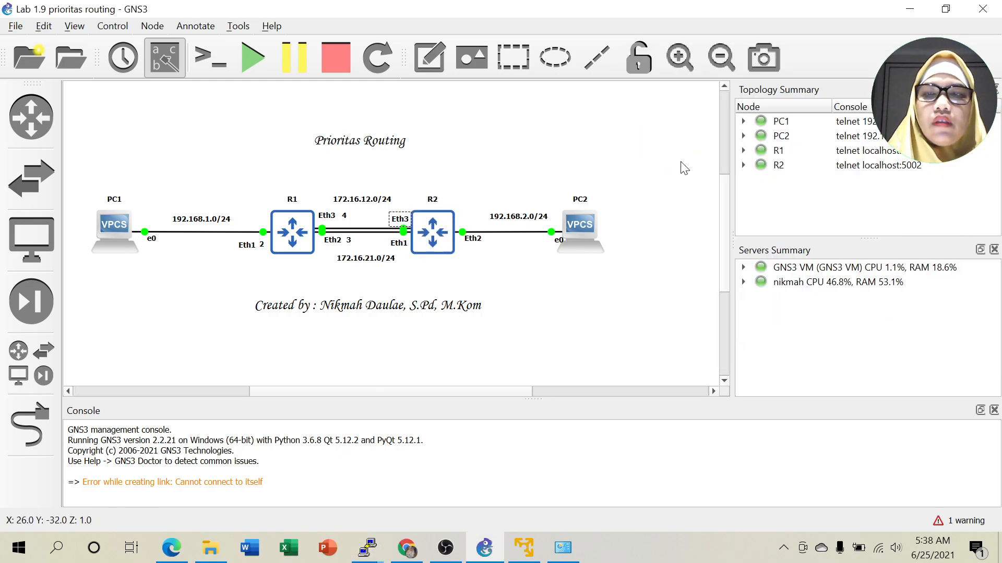
{"action": "mouse_move", "coordinate": [369, 547]}
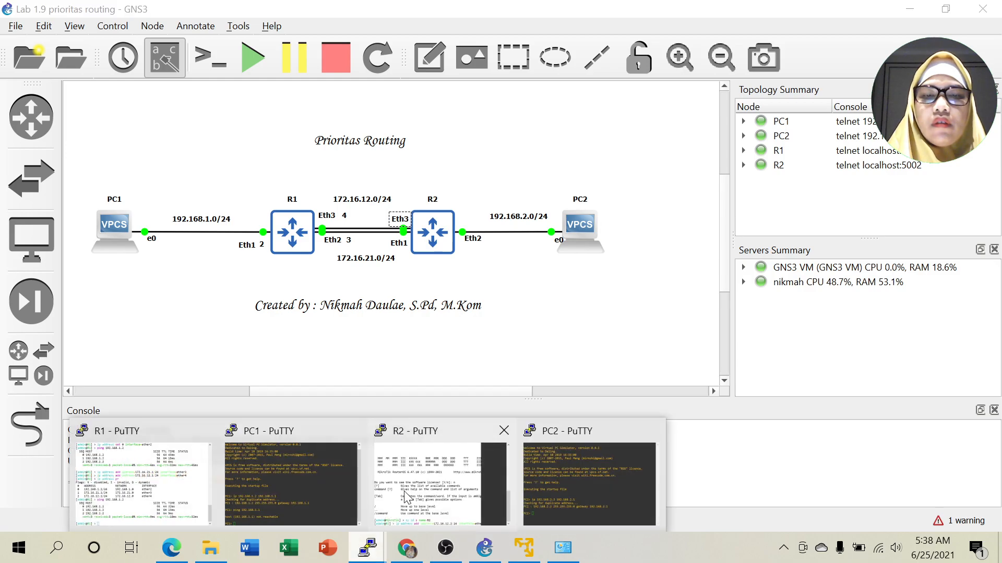
{"action": "left_click", "coordinate": [417, 488]}
{"action": "left_click_drag", "start_coordinate": [907, 64], "coordinate": [826, 48]}
{"action": "type", "text": "3"}
{"action": "key", "text": "Return"}
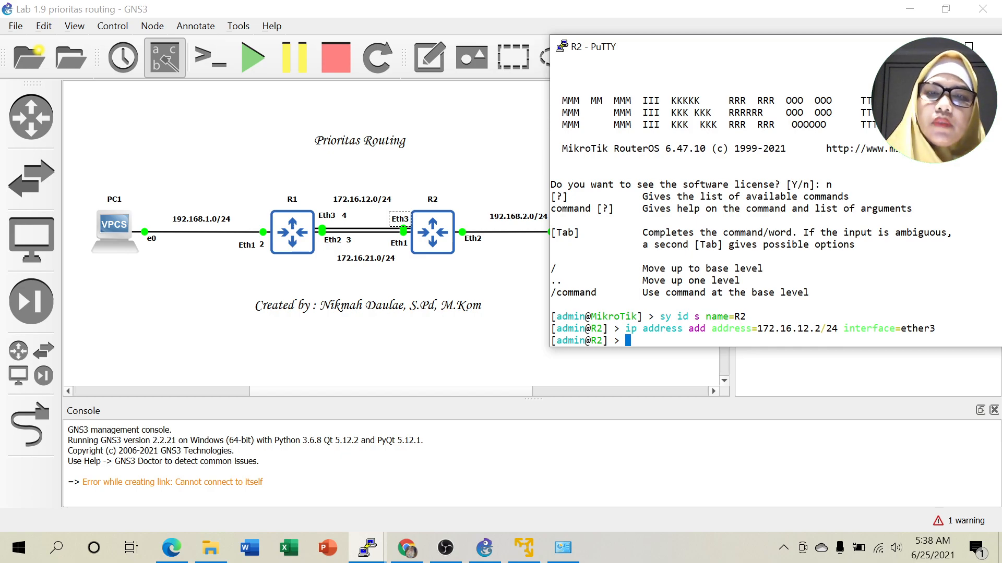
Add 192.168.2.1/24 on ether2 and start typing a ping command.
{"action": "type", "text": "ip "}
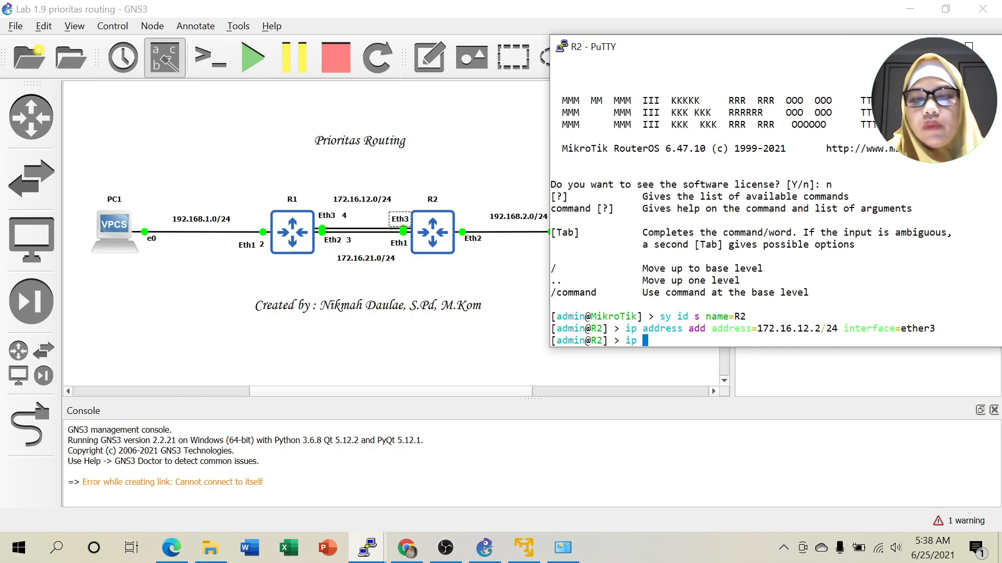
{"action": "type", "text": "address add a"}
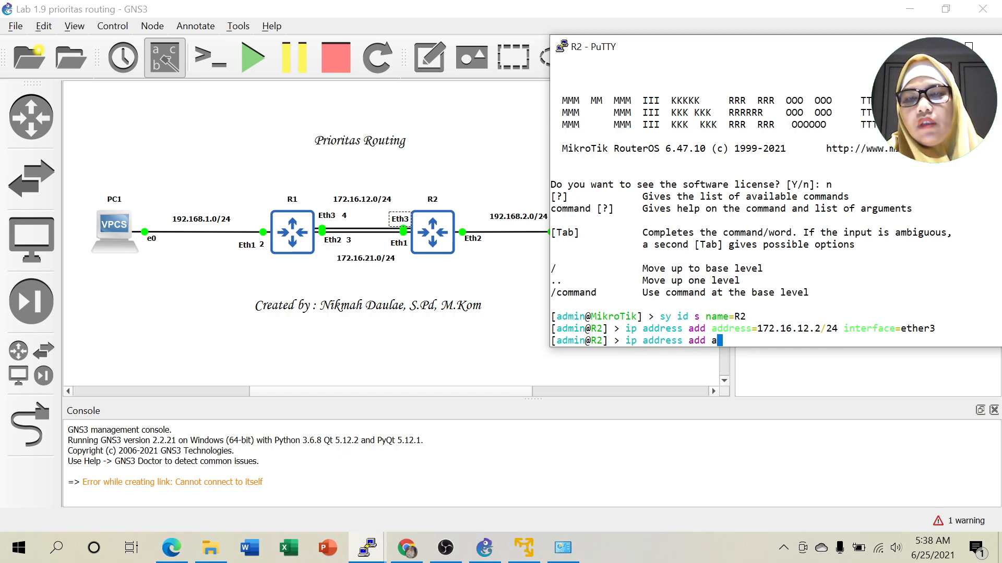
{"action": "type", "text": "ddress=192.168."}
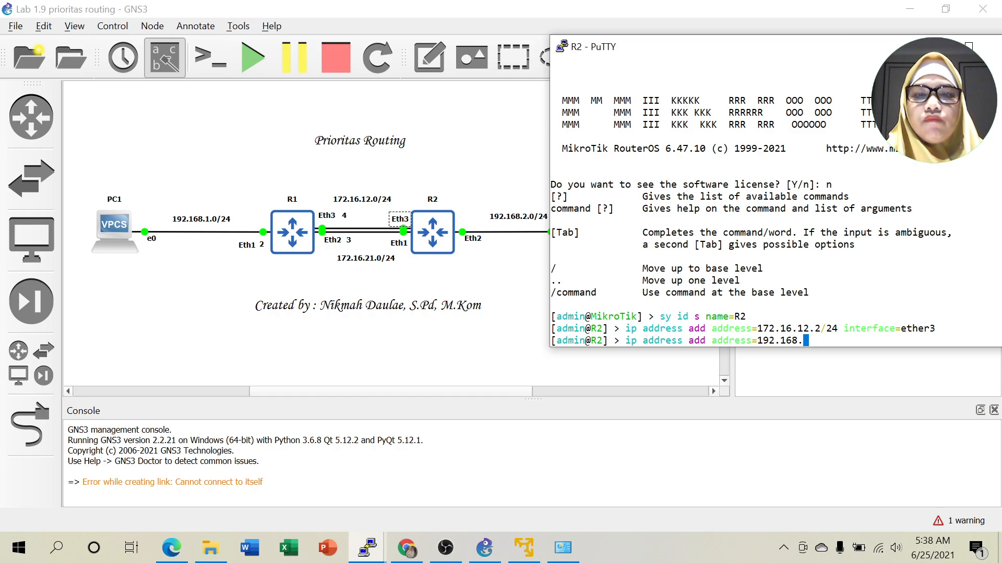
{"action": "type", "text": "2."}
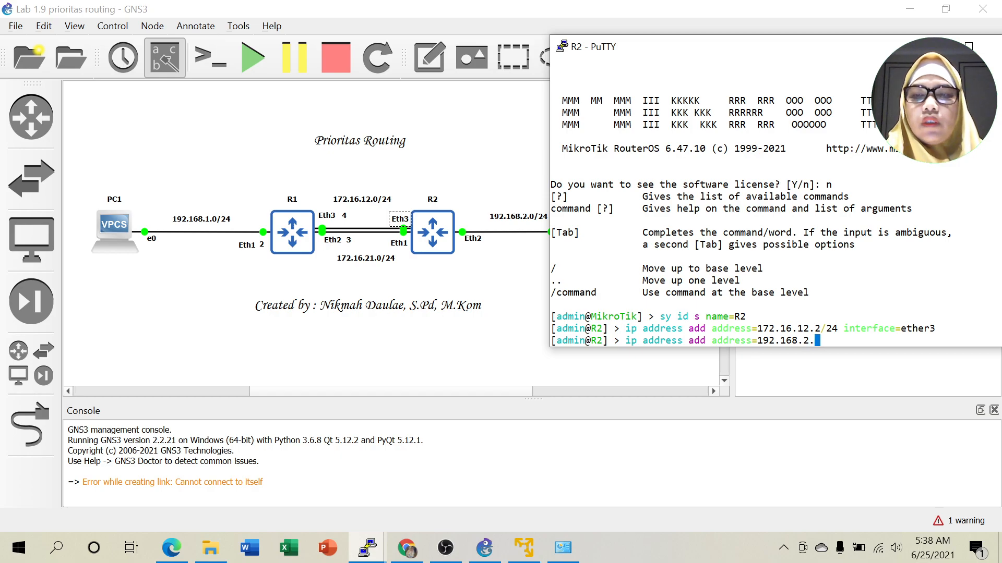
{"action": "type", "text": "1"}
{"action": "type", "text": "/"}
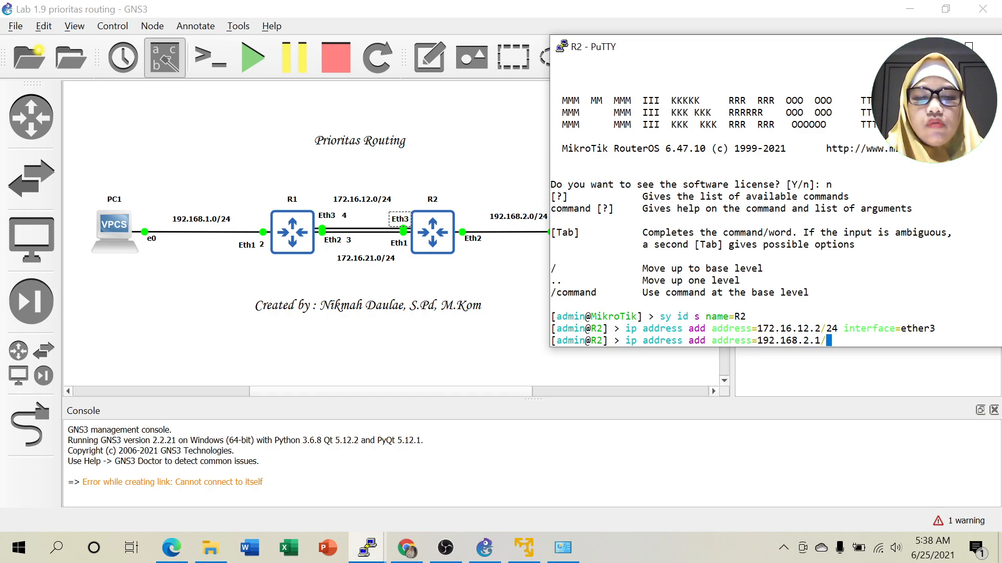
{"action": "type", "text": "24 int"}
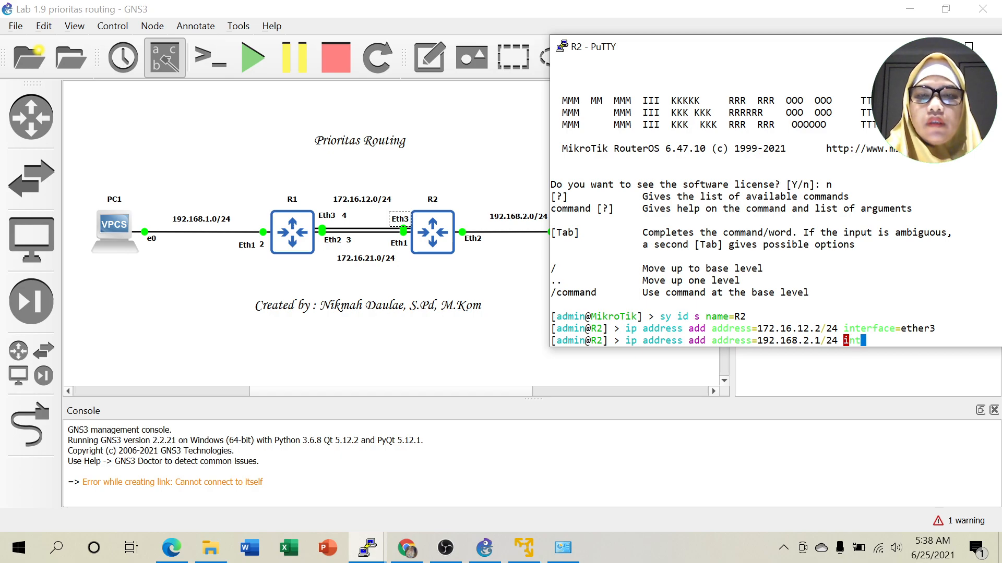
{"action": "type", "text": "erface=ether"}
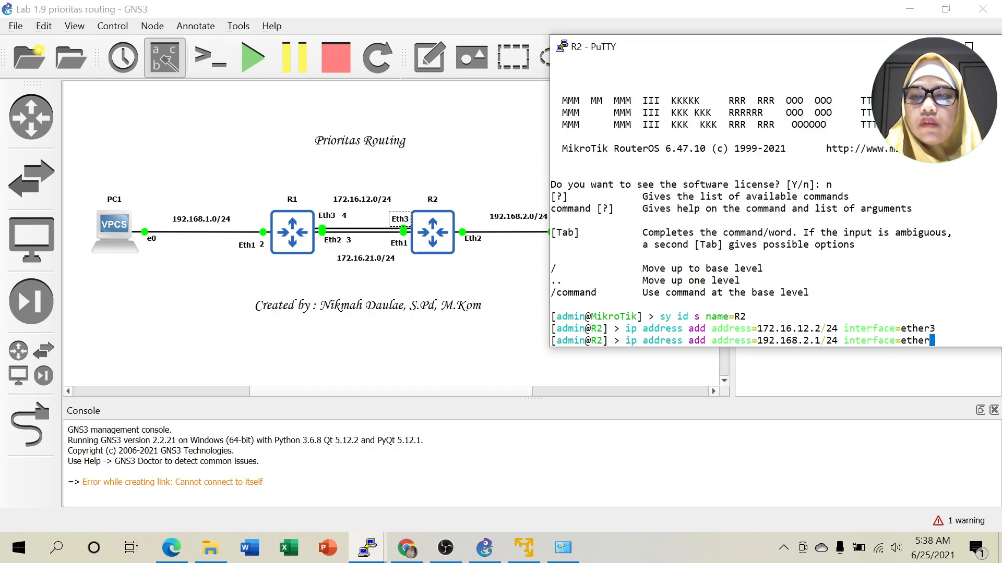
{"action": "type", "text": "2"}
{"action": "key", "text": "Return"}
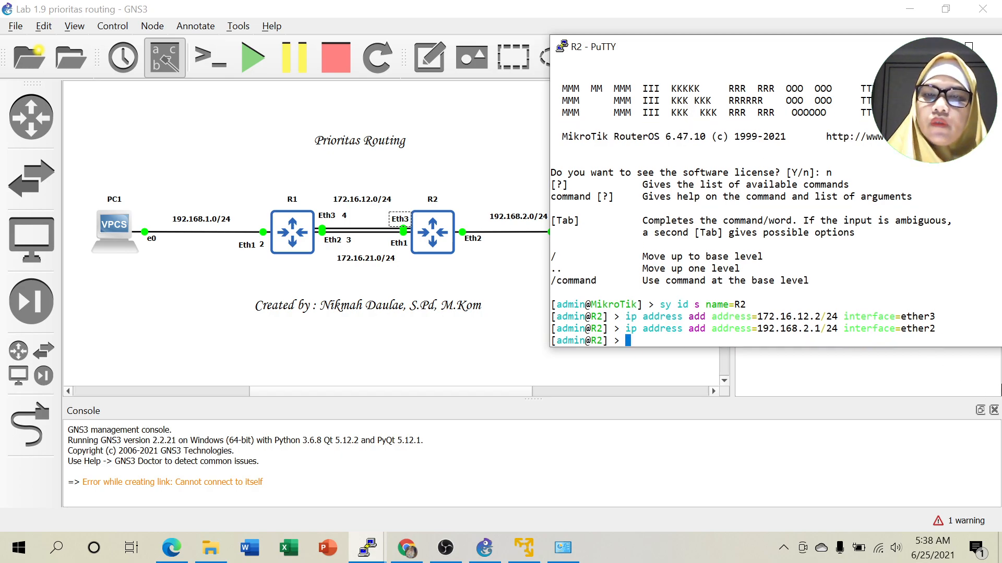
{"action": "type", "text": "ping "}
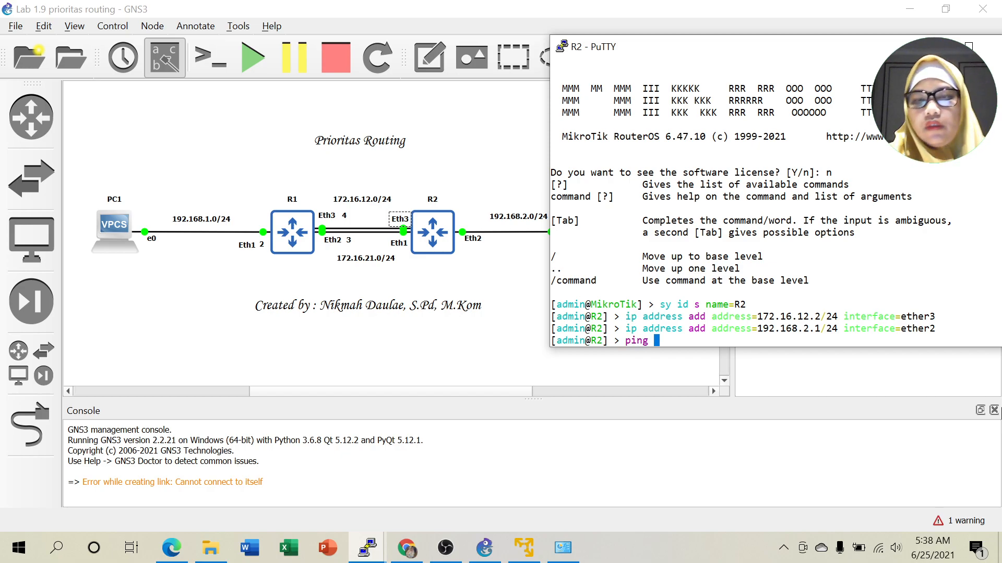
{"action": "type", "text": "192.168.2.1"}
Ping PC2 at 192.168.2.2, see it fail, and check PC2's console settings.
{"action": "key", "text": "BackSpace"}
{"action": "type", "text": "2"}
{"action": "key", "text": "Return"}
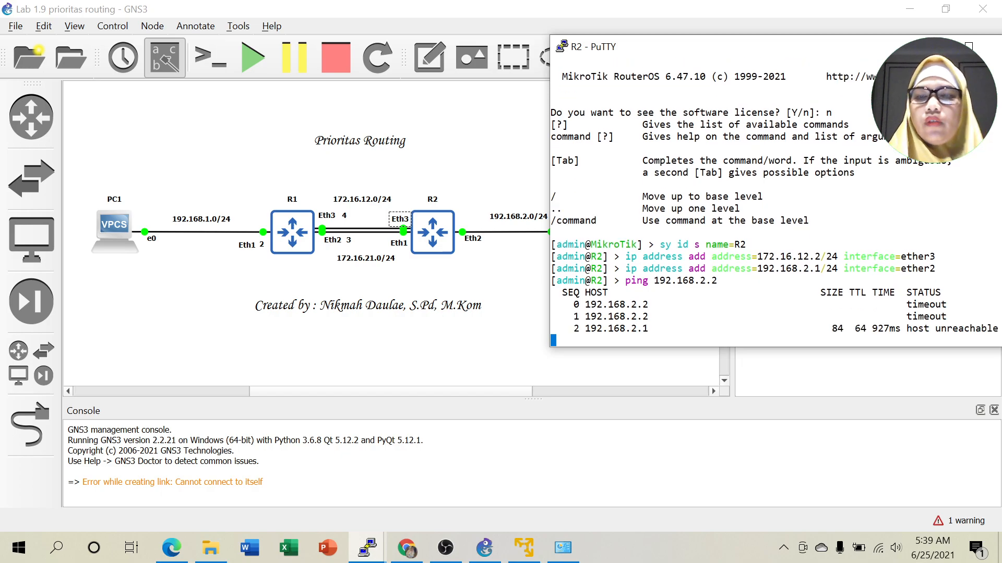
{"action": "key", "text": "ctrl+c"}
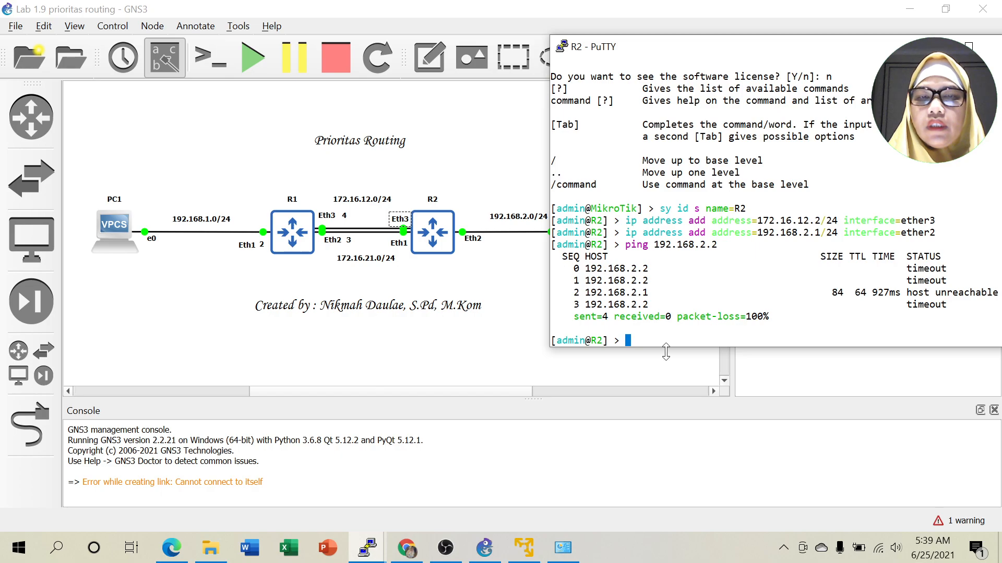
{"action": "mouse_move", "coordinate": [369, 555]}
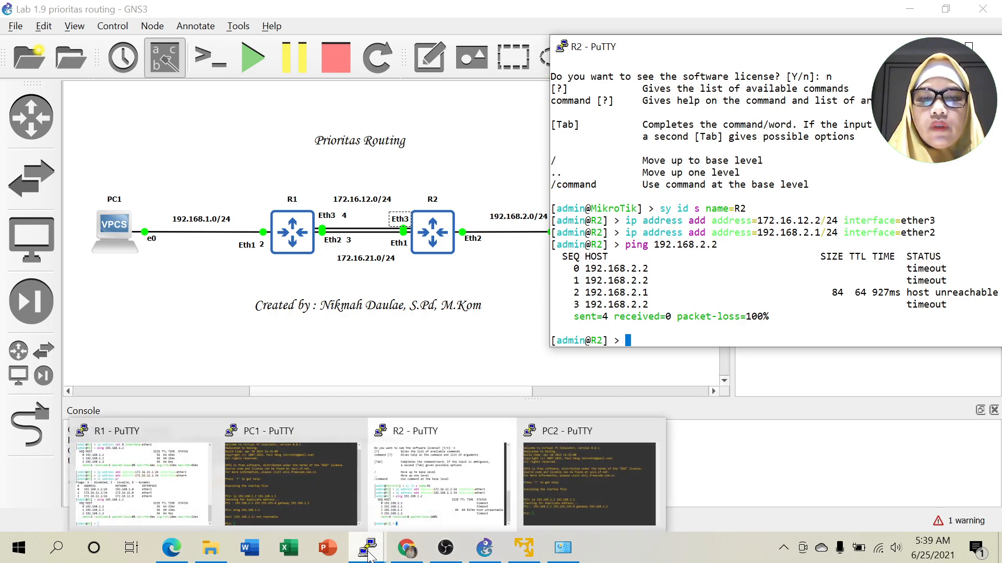
{"action": "left_click", "coordinate": [585, 469]}
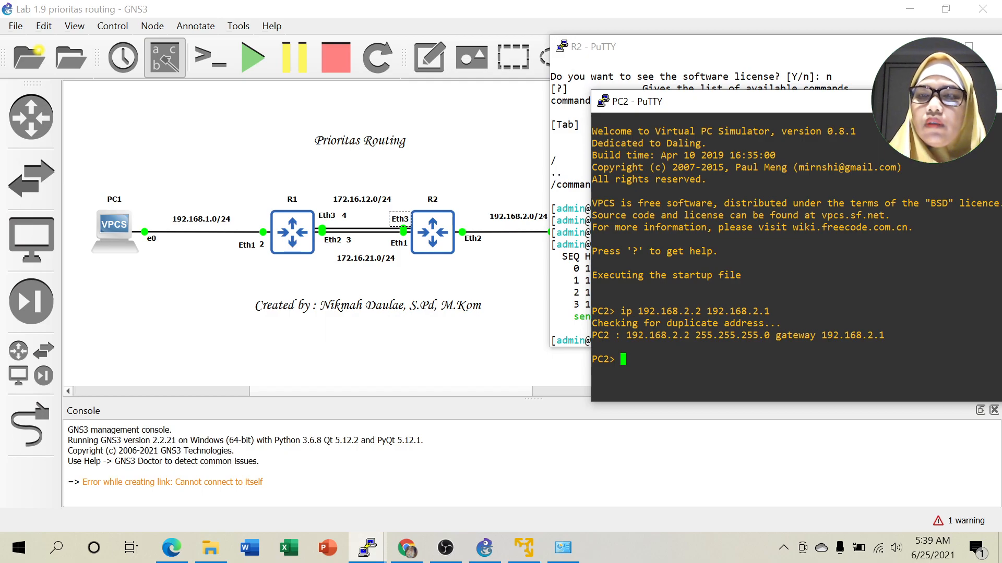
{"action": "left_click", "coordinate": [973, 101]}
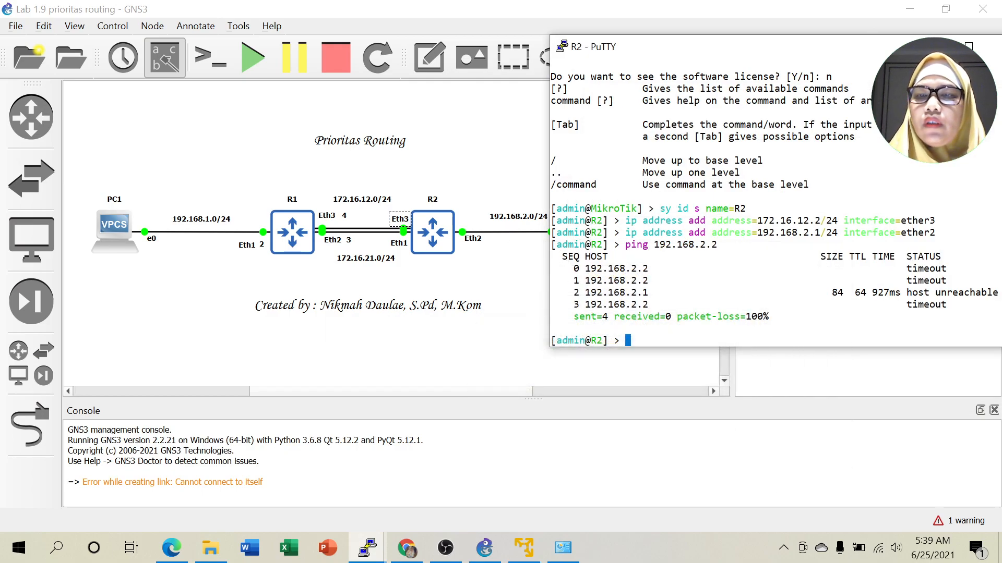
List R2's addresses and move address entry 1 to ether3 with 'ip address set'.
{"action": "type", "text": "ip ad"}
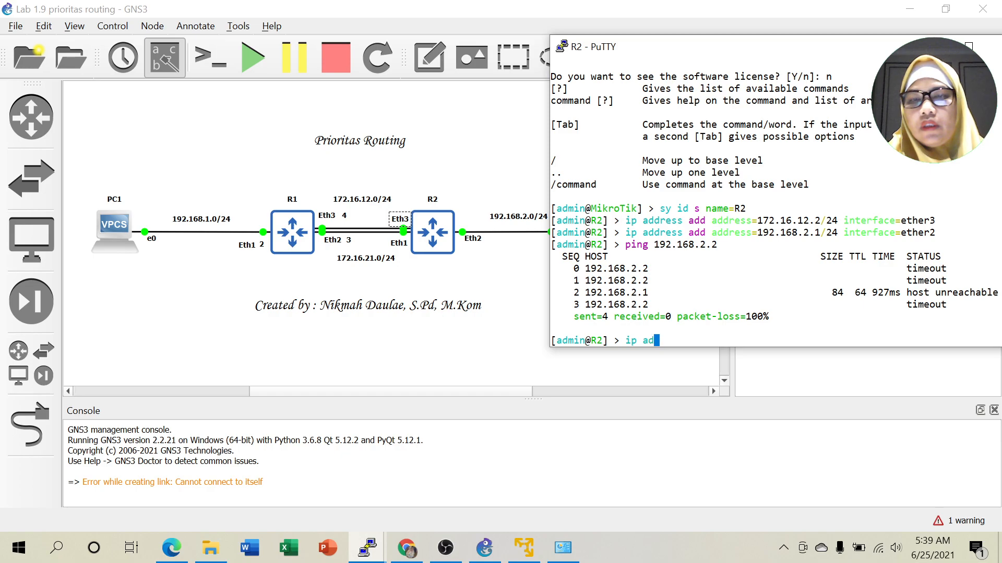
{"action": "type", "text": "dress pr"}
{"action": "key", "text": "Return"}
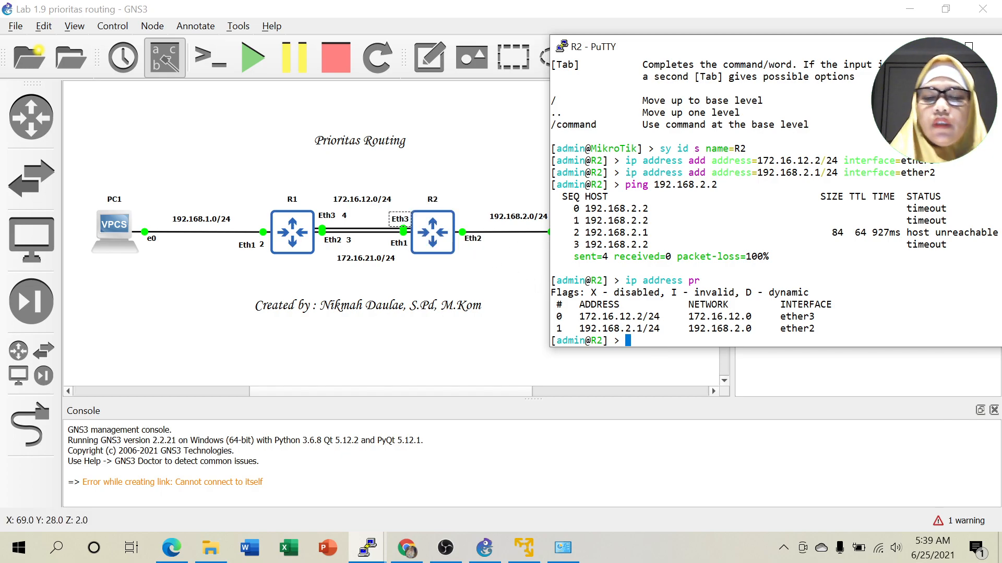
{"action": "type", "text": "ip ad"}
{"action": "key", "text": "Tab"}
{"action": "type", "text": "se"}
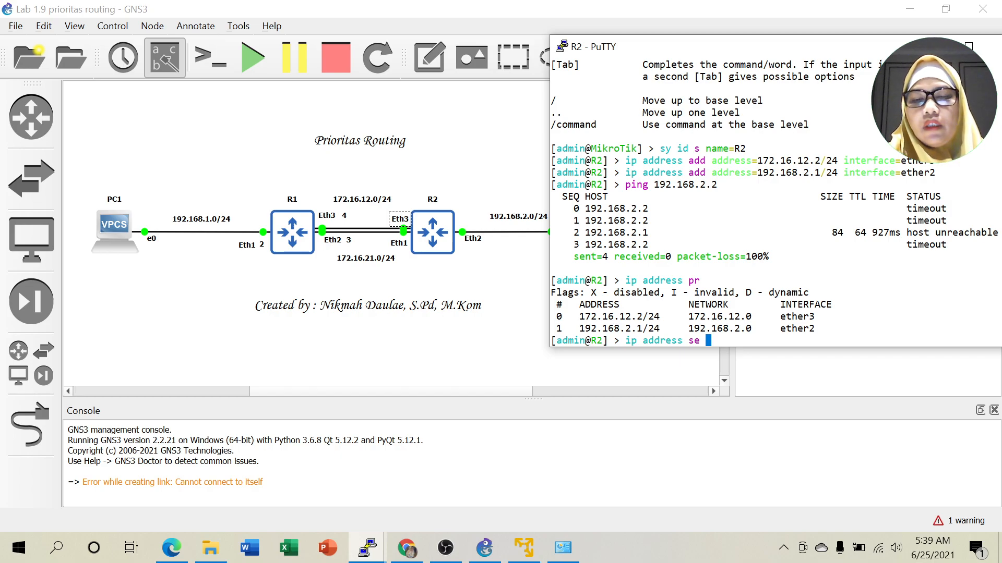
{"action": "type", "text": " 1"}
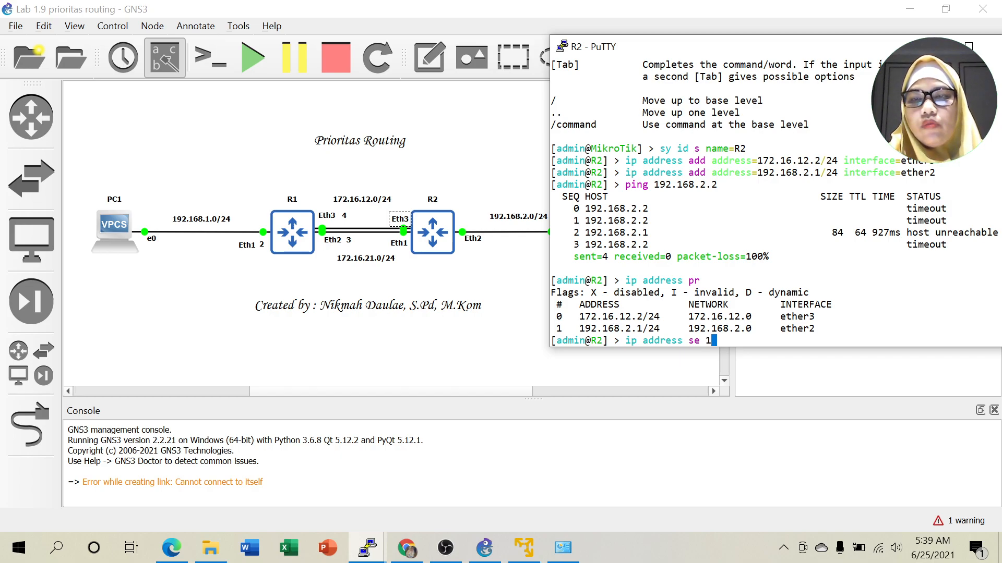
{"action": "type", "text": " interface=ether3"}
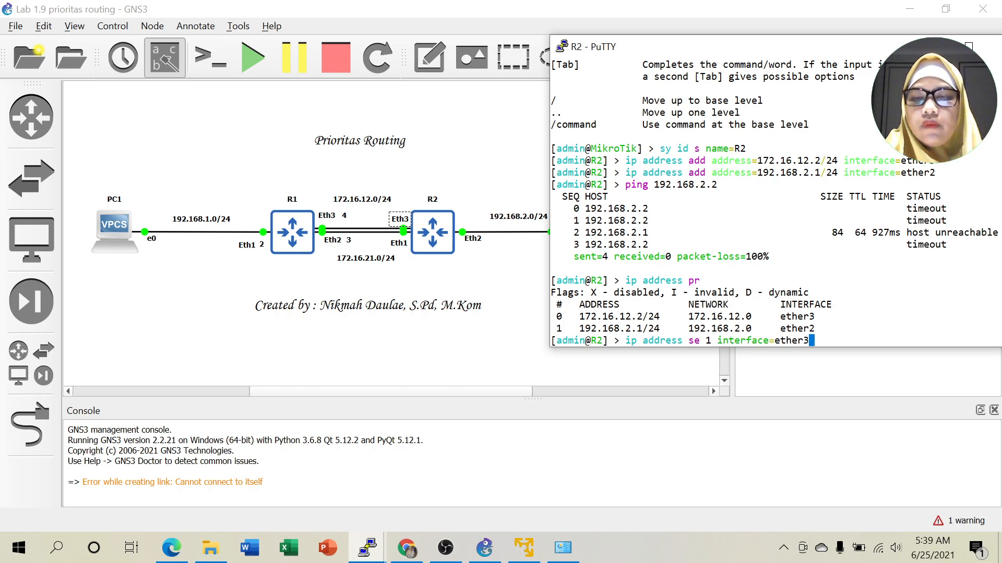
{"action": "key", "text": "Return"}
Rerun the ping to 192.168.2.2, getting replies, then return to the topology.
{"action": "key", "text": "Up"}
{"action": "key", "text": "Up"}
{"action": "key", "text": "Up"}
{"action": "key", "text": "Return"}
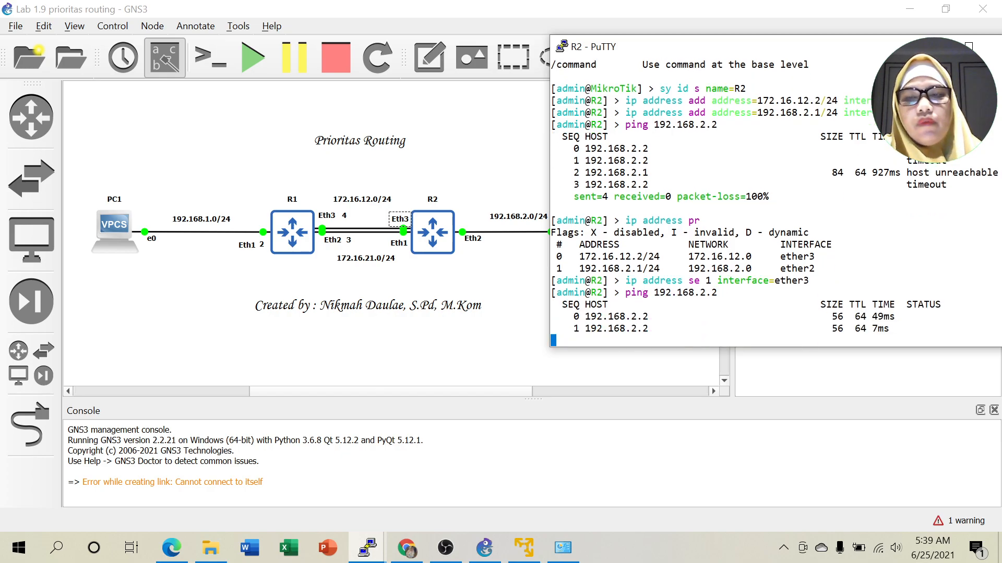
{"action": "key", "text": "ctrl+c"}
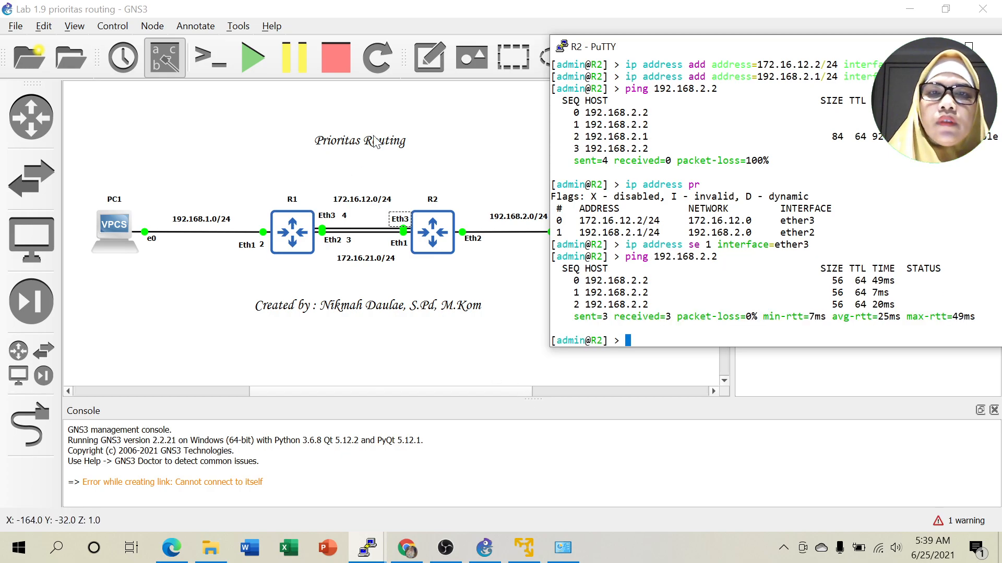
{"action": "left_click", "coordinate": [424, 57]}
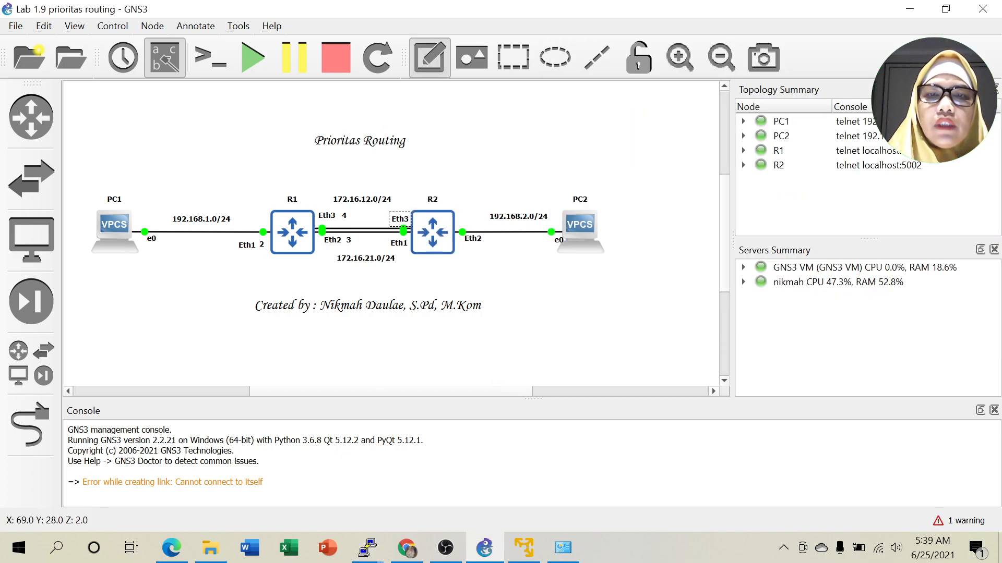
Add a '3' note beside R2's Eth2 label.
{"action": "left_click", "coordinate": [490, 244]}
{"action": "type", "text": "3"}
{"action": "left_click", "coordinate": [515, 278]}
{"action": "left_click_drag", "start_coordinate": [492, 251], "coordinate": [488, 241]}
{"action": "left_click", "coordinate": [508, 266]}
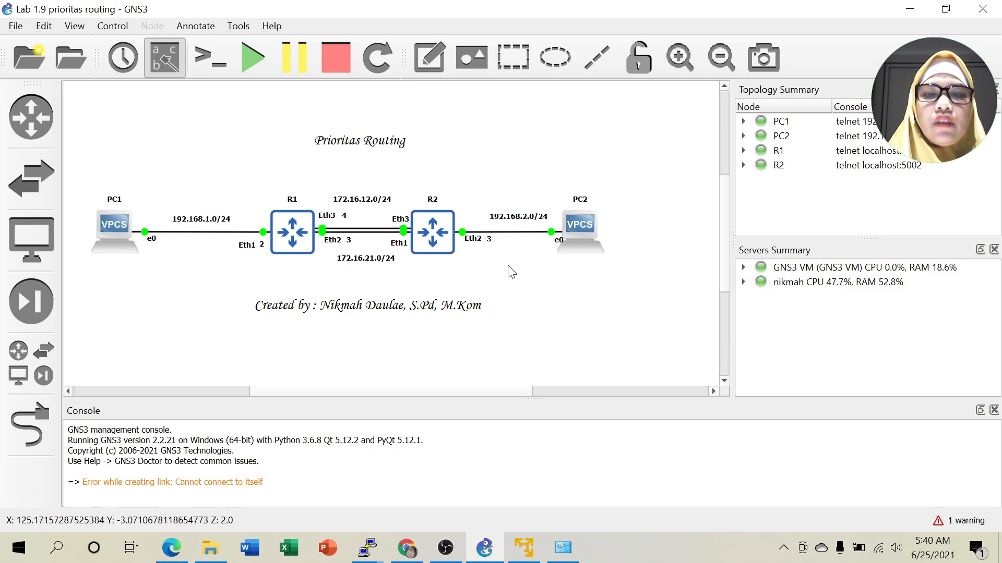
Add a '4' note above R2's Eth3 label.
{"action": "left_click", "coordinate": [427, 64]}
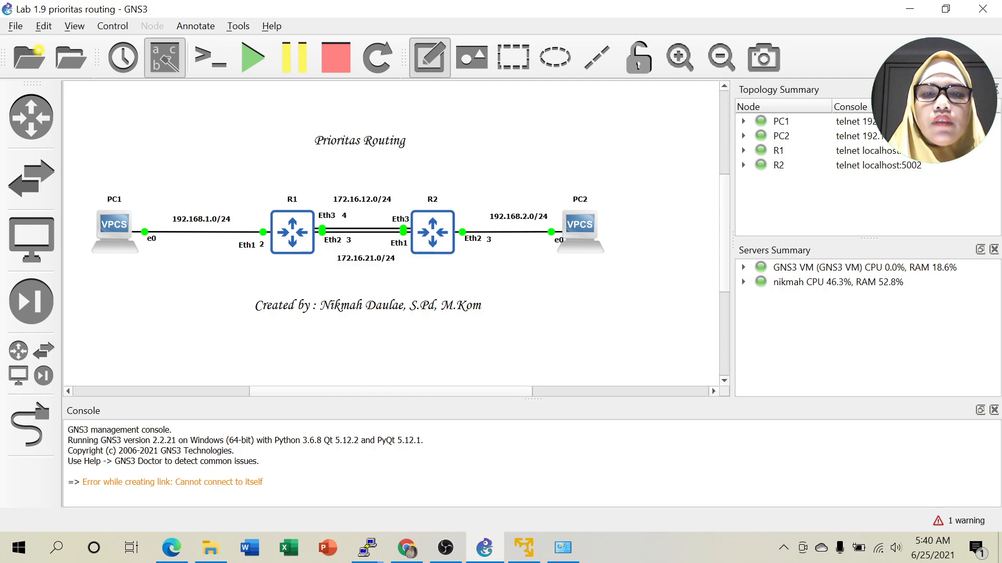
{"action": "left_click", "coordinate": [405, 208]}
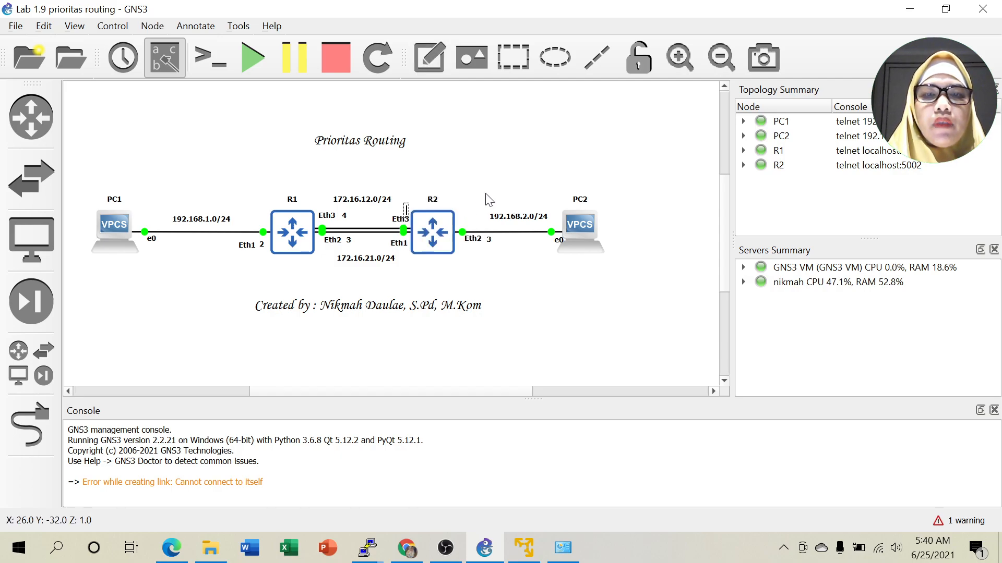
{"action": "type", "text": "4"}
{"action": "left_click", "coordinate": [512, 276]}
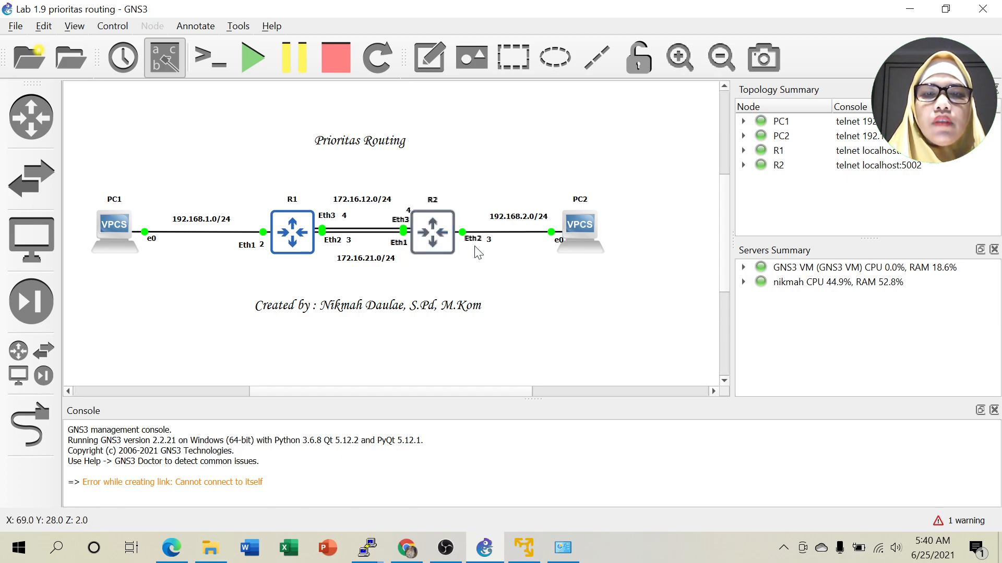
Add a '2' note by R2's Eth1 and align it, the subnet label and the 4 note.
{"action": "left_click", "coordinate": [430, 57]}
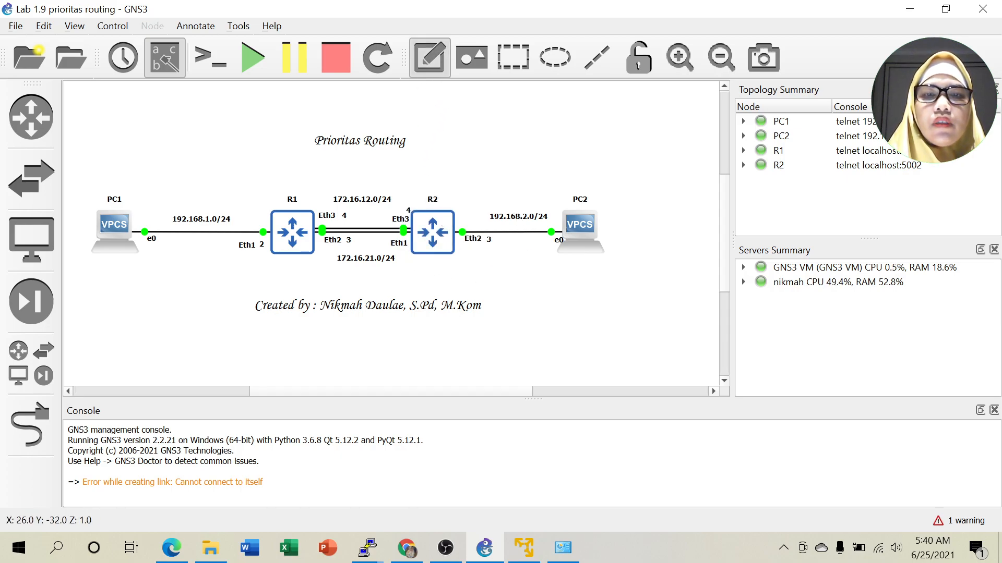
{"action": "left_click", "coordinate": [404, 261]}
{"action": "type", "text": "2"}
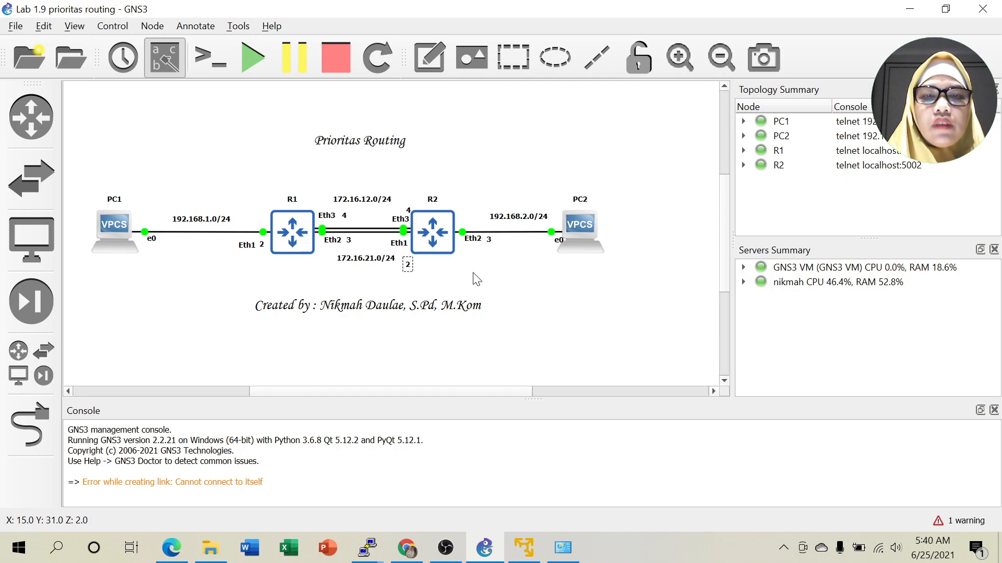
{"action": "left_click", "coordinate": [474, 277]}
{"action": "left_click", "coordinate": [356, 263]}
{"action": "left_click_drag", "start_coordinate": [356, 266], "coordinate": [408, 257]}
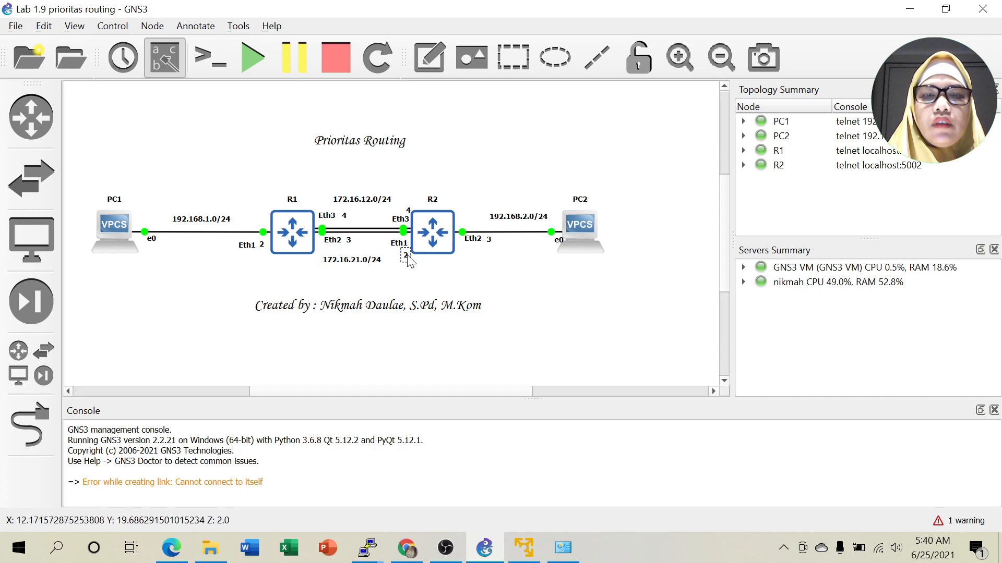
{"action": "left_click", "coordinate": [410, 211]}
{"action": "left_click_drag", "start_coordinate": [410, 211], "coordinate": [407, 210]}
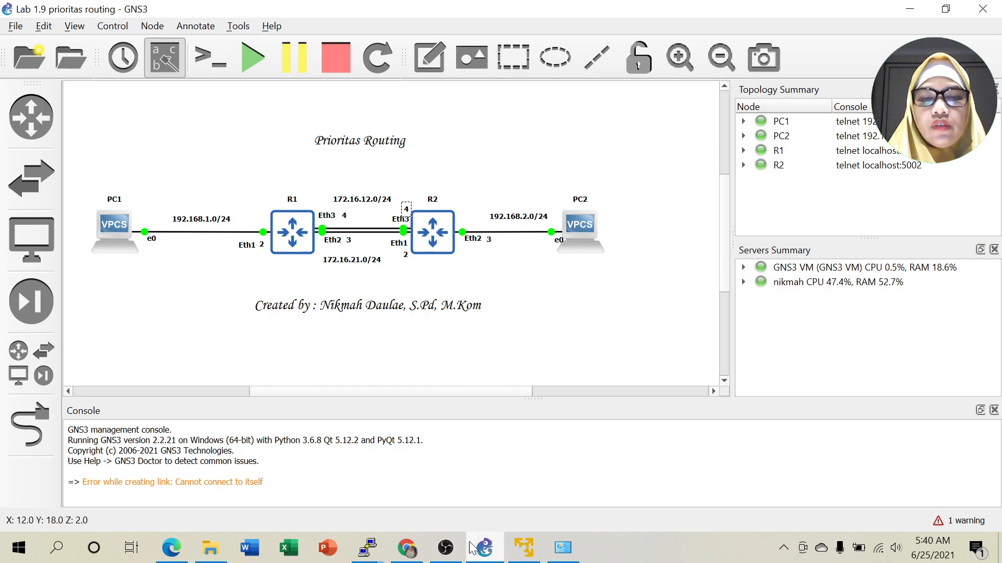
Bring R2's console forward and list its configured IP addresses.
{"action": "mouse_move", "coordinate": [372, 556]}
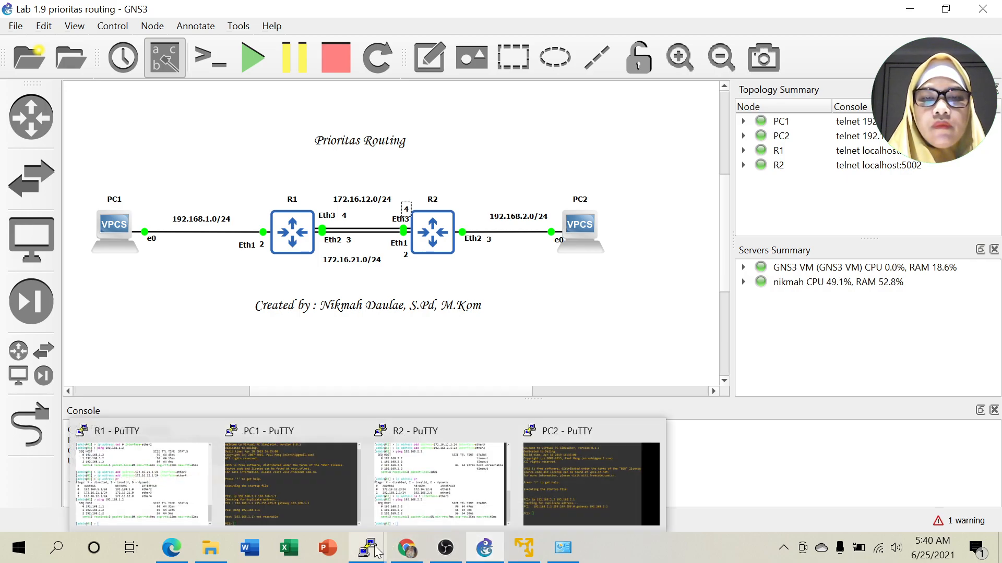
{"action": "left_click", "coordinate": [405, 486]}
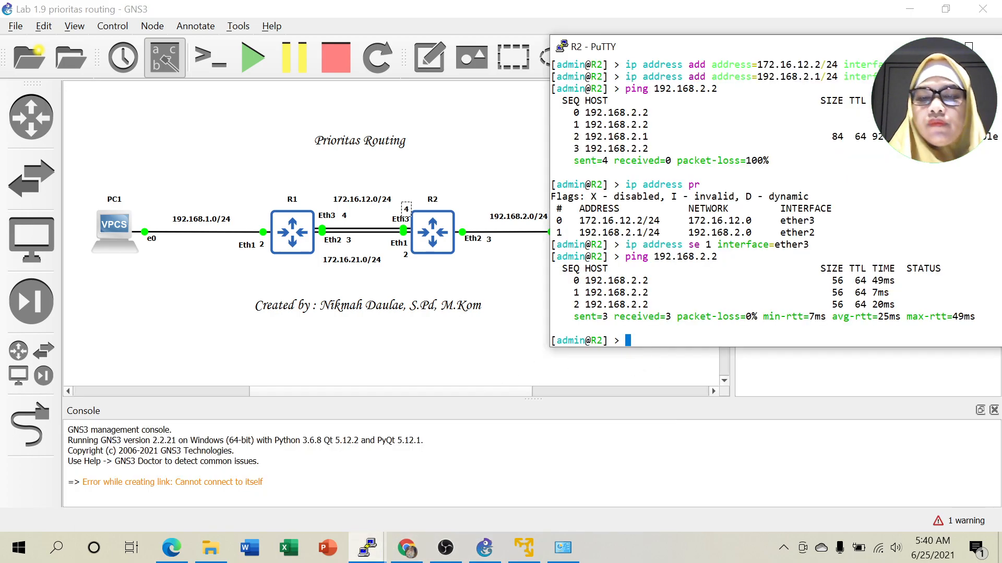
{"action": "type", "text": "ip address "}
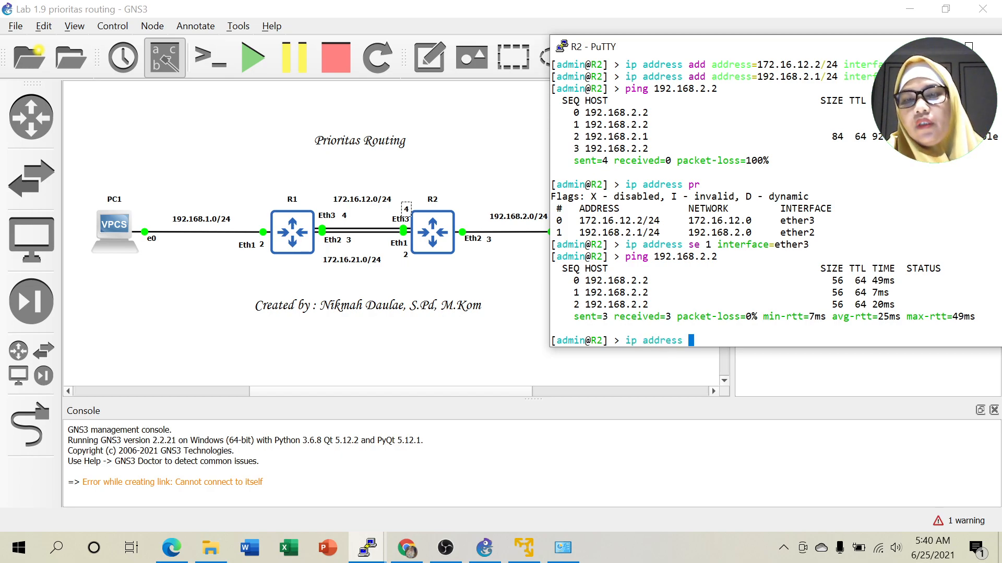
{"action": "type", "text": "pr"}
{"action": "key", "text": "Return"}
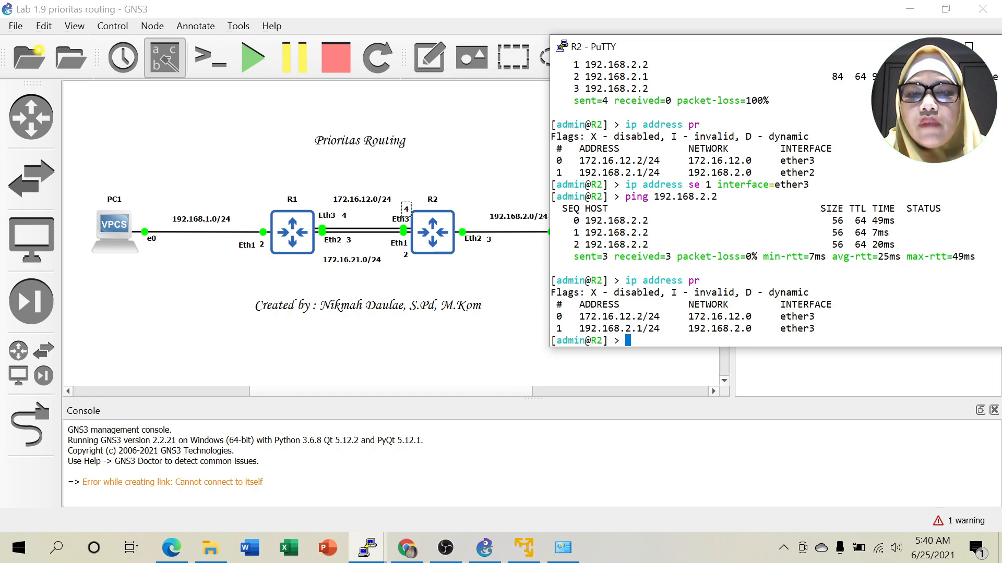
Edit the recalled set command into 'ip address set 0 interface=ether4' and run it.
{"action": "type", "text": "ip"}
{"action": "key", "text": "Up"}
{"action": "key", "text": "Up"}
{"action": "key", "text": "Left"}
{"action": "key", "text": "Left"}
{"action": "key", "text": "Left"}
{"action": "key", "text": "Left"}
{"action": "key", "text": "Left"}
{"action": "key", "text": "Left"}
{"action": "key", "text": "Left"}
{"action": "key", "text": "Left"}
{"action": "key", "text": "Left"}
{"action": "key", "text": "Left"}
{"action": "key", "text": "Left"}
{"action": "key", "text": "Left"}
{"action": "key", "text": "Left"}
{"action": "key", "text": "Left"}
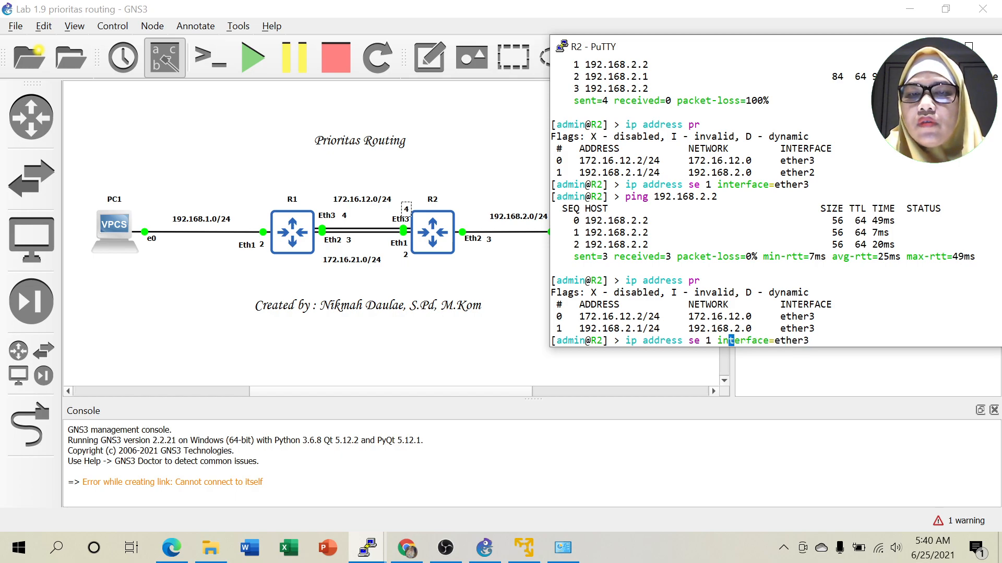
{"action": "left_click_drag", "start_coordinate": [552, 317], "coordinate": [572, 318]}
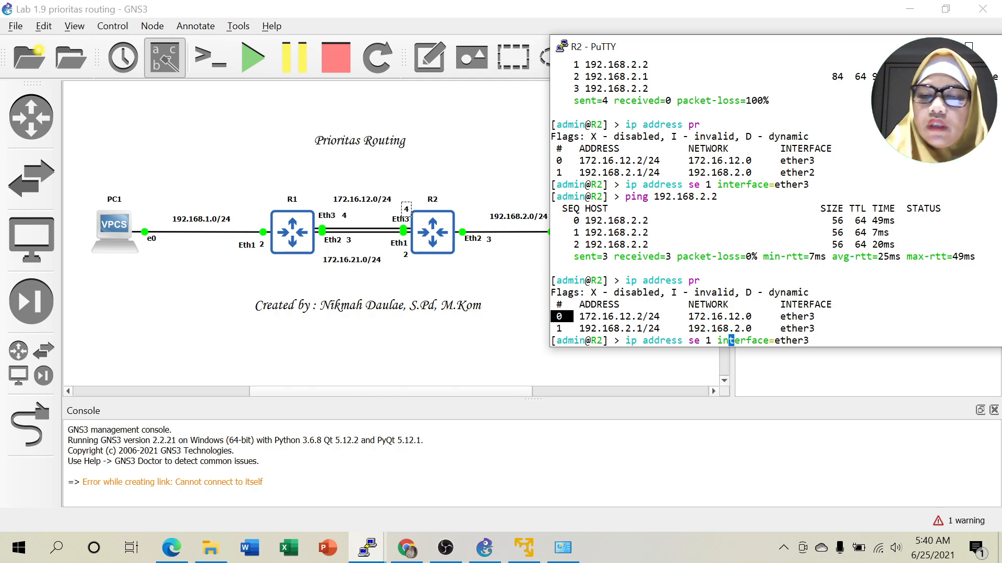
{"action": "left_click", "coordinate": [572, 317]}
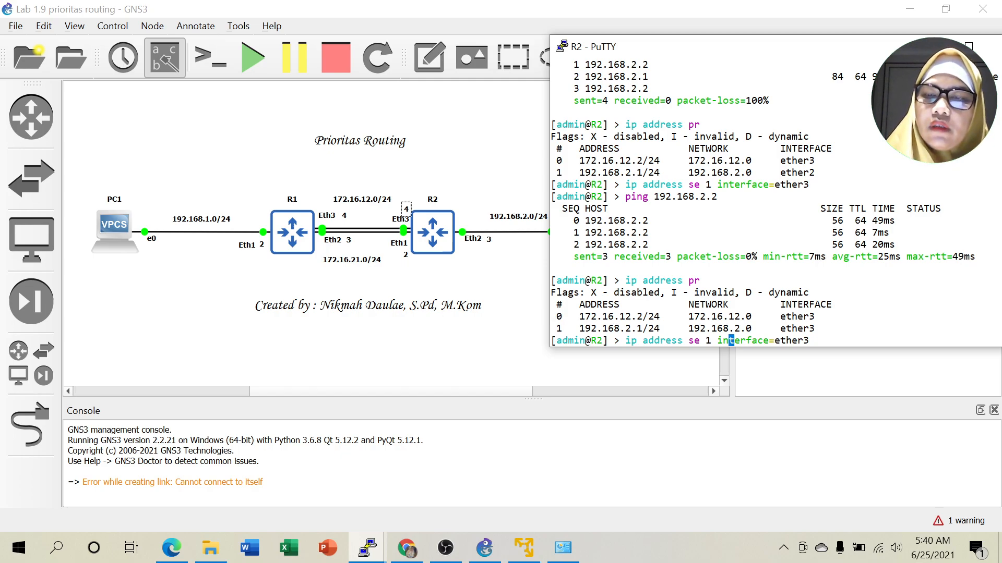
{"action": "key", "text": "Left"}
{"action": "key", "text": "Left"}
{"action": "key", "text": "Left"}
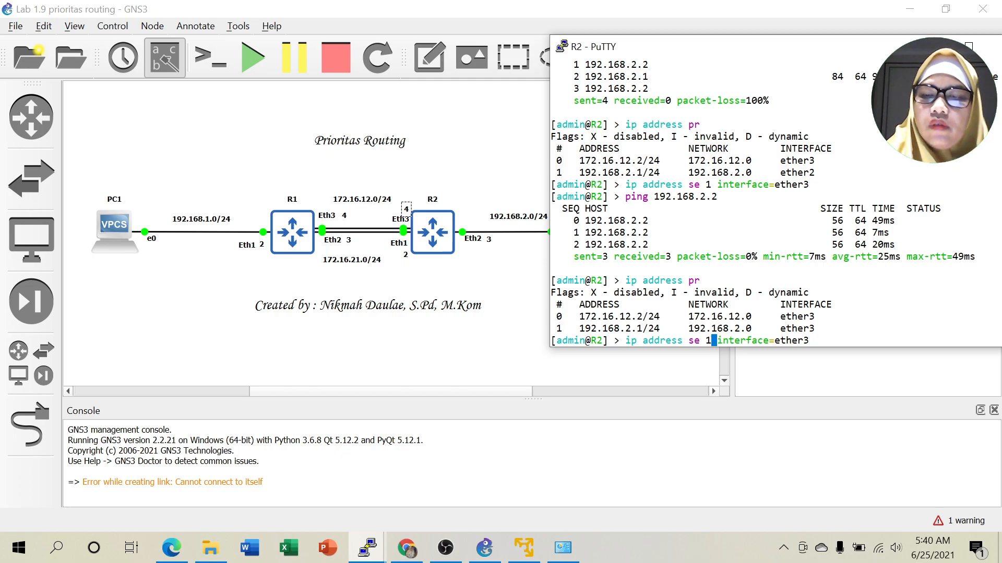
{"action": "key", "text": "BackSpace"}
{"action": "type", "text": "0"}
{"action": "key", "text": "Right"}
{"action": "key", "text": "Right"}
{"action": "key", "text": "Right"}
{"action": "key", "text": "Right"}
{"action": "key", "text": "Right"}
{"action": "key", "text": "Right"}
{"action": "key", "text": "Right"}
{"action": "key", "text": "Right"}
{"action": "key", "text": "Right"}
{"action": "key", "text": "Right"}
{"action": "key", "text": "Right"}
{"action": "key", "text": "Right"}
{"action": "key", "text": "Right"}
{"action": "key", "text": "Right"}
{"action": "key", "text": "Right"}
{"action": "key", "text": "Right"}
{"action": "key", "text": "Right"}
{"action": "key", "text": "BackSpace"}
{"action": "type", "text": "4"}
{"action": "key", "text": "Return"}
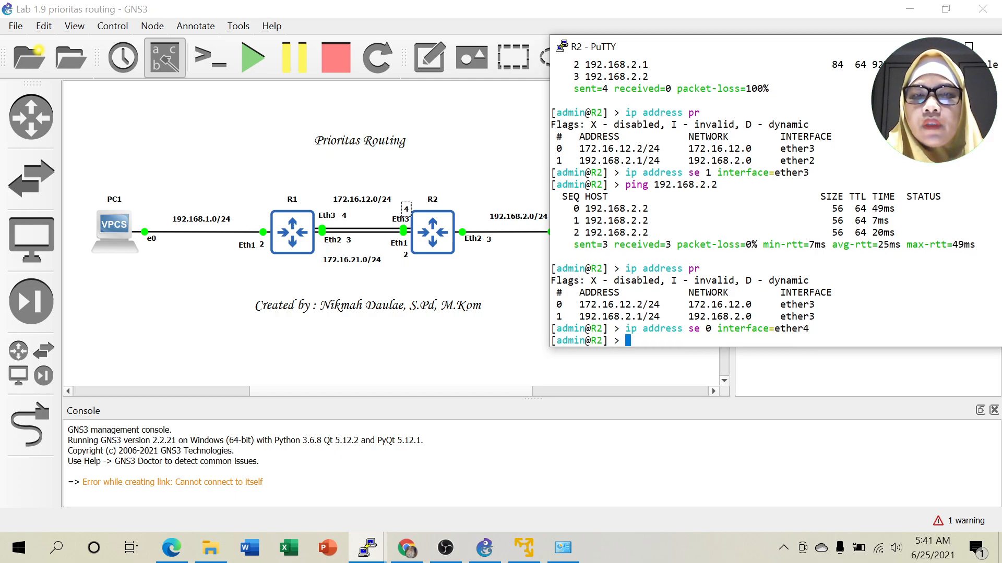
Ping R1 at 172.16.12.1 and stop after two replies.
{"action": "type", "text": "ping "}
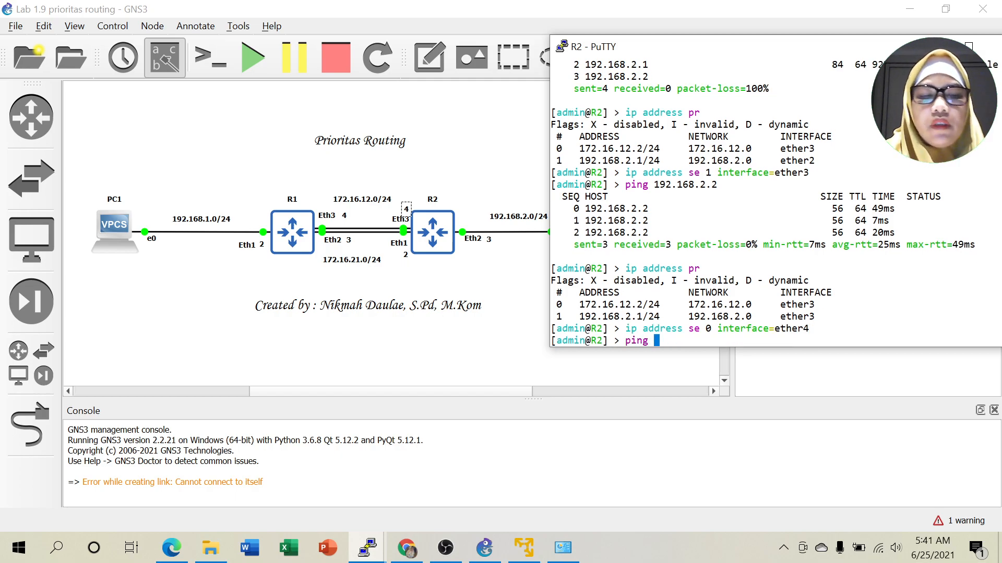
{"action": "type", "text": "172.1"}
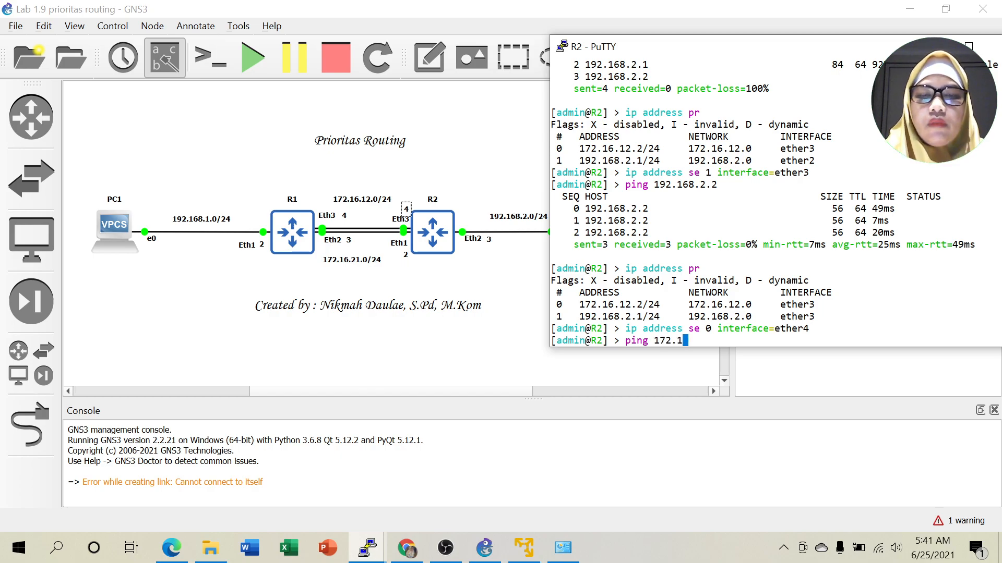
{"action": "type", "text": "6.12.1"}
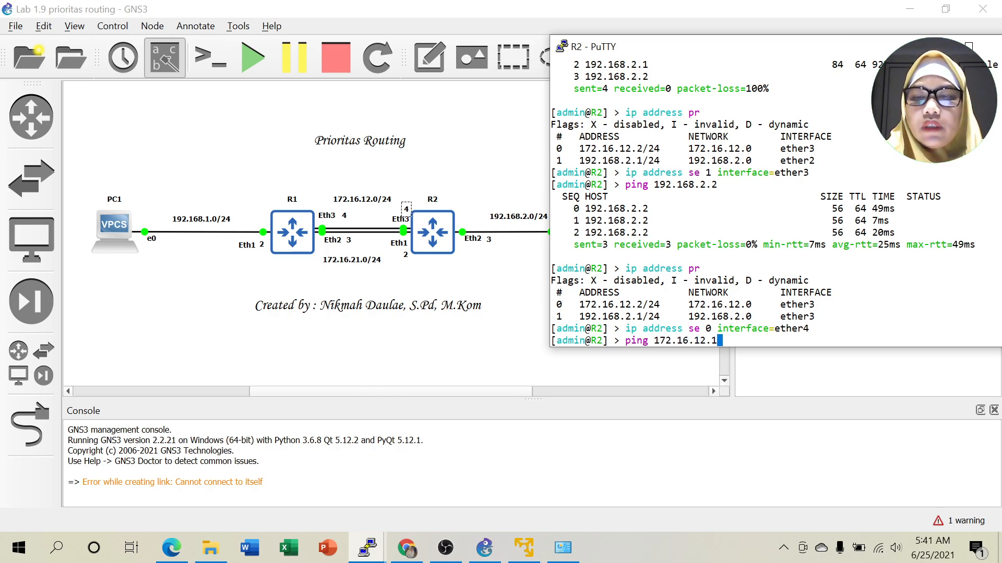
{"action": "key", "text": "Return"}
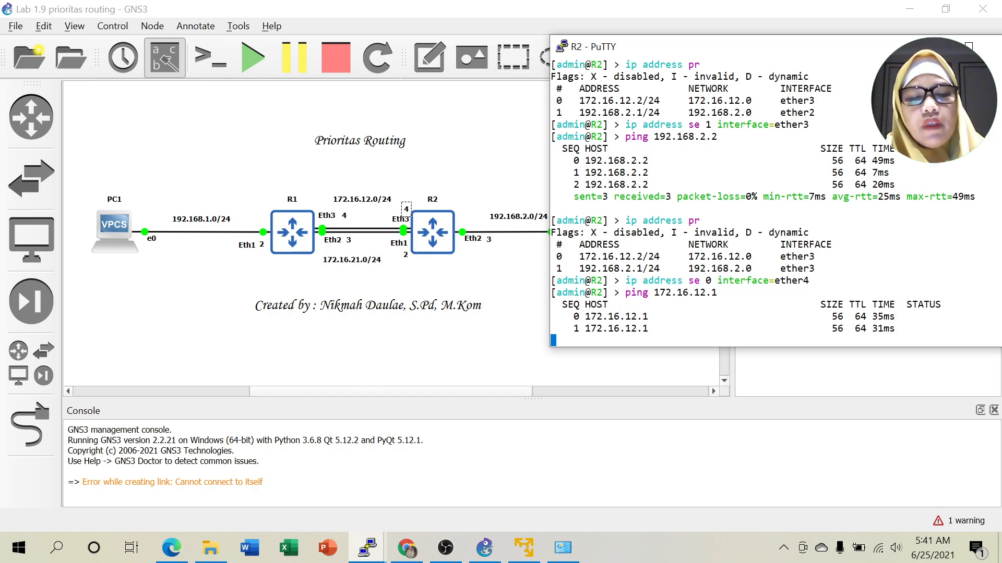
{"action": "key", "text": "ctrl+c"}
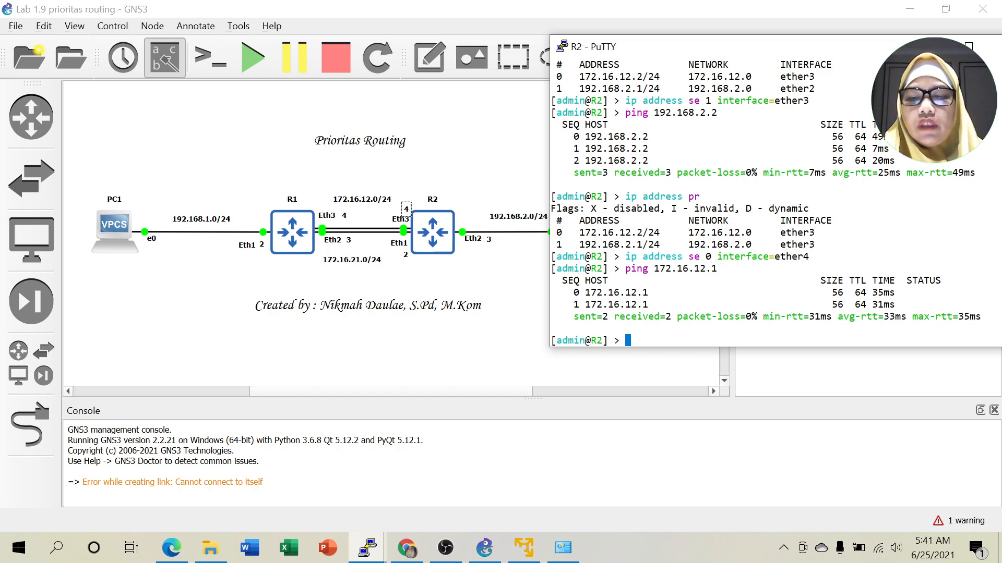
Add 172.16.21.2/24 on ether2 and confirm 172.16.21.1 answers pings.
{"action": "type", "text": "i"}
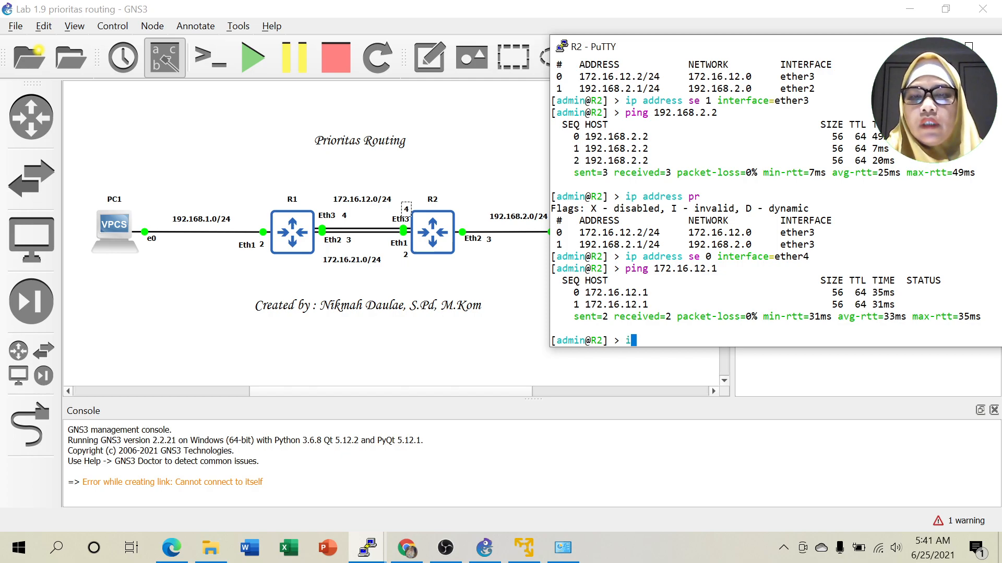
{"action": "type", "text": "p address add address="}
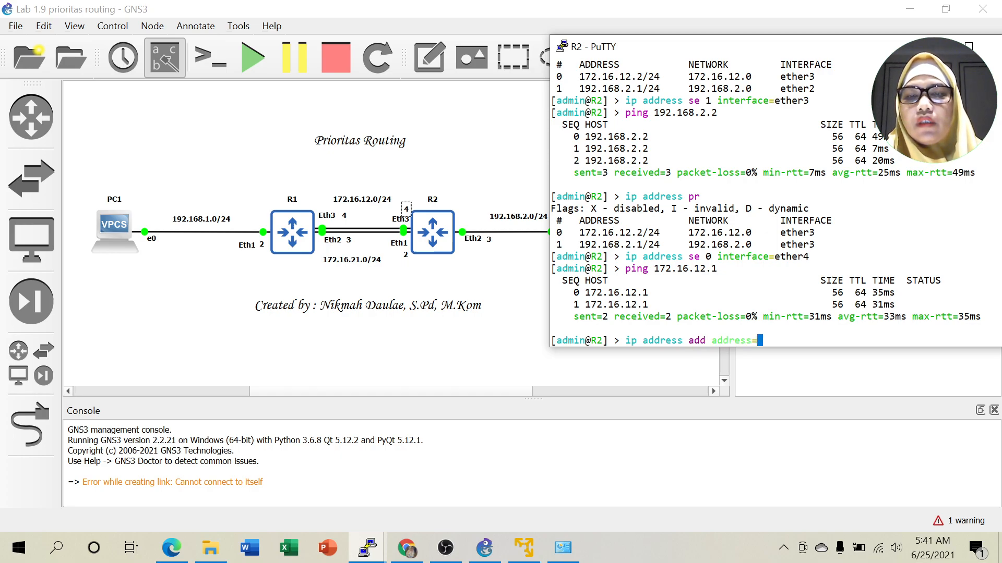
{"action": "type", "text": "172.16.21."}
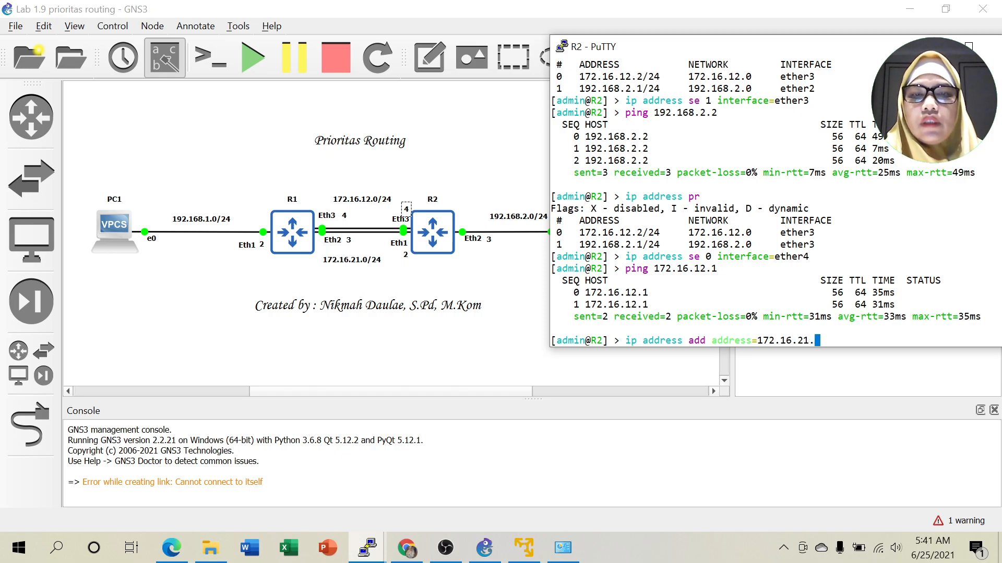
{"action": "type", "text": "2"}
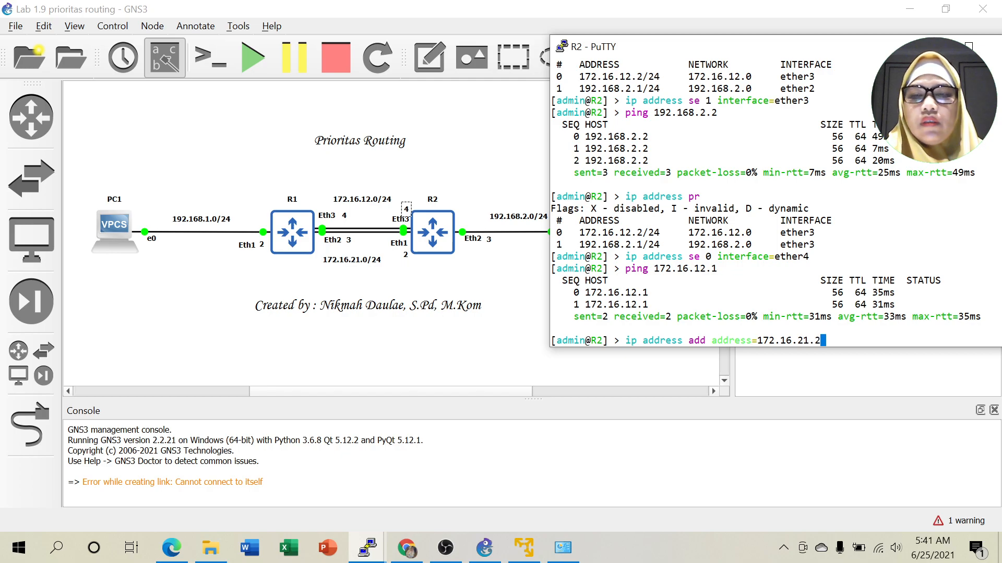
{"action": "type", "text": "/24 "}
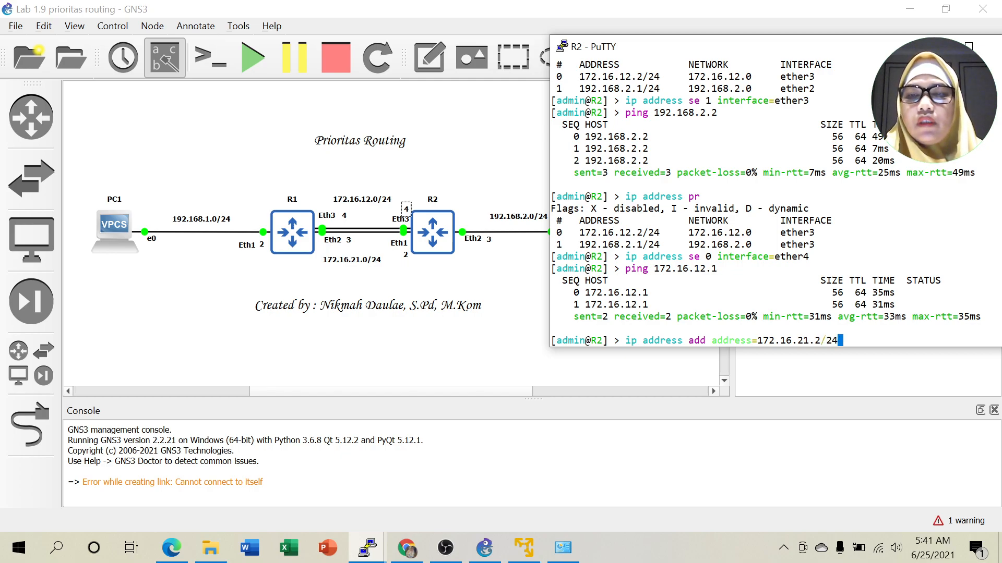
{"action": "type", "text": "interface="}
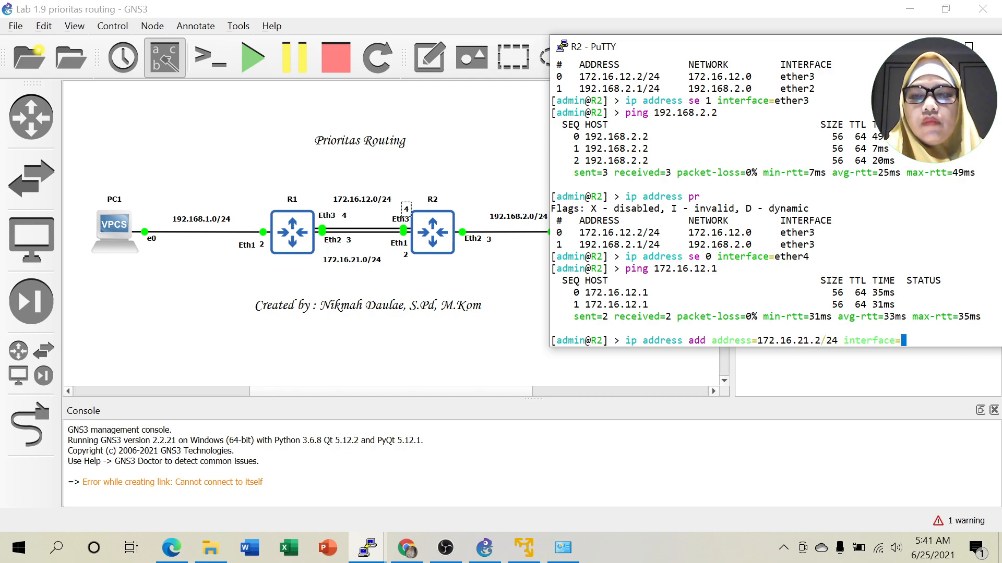
{"action": "type", "text": "et"}
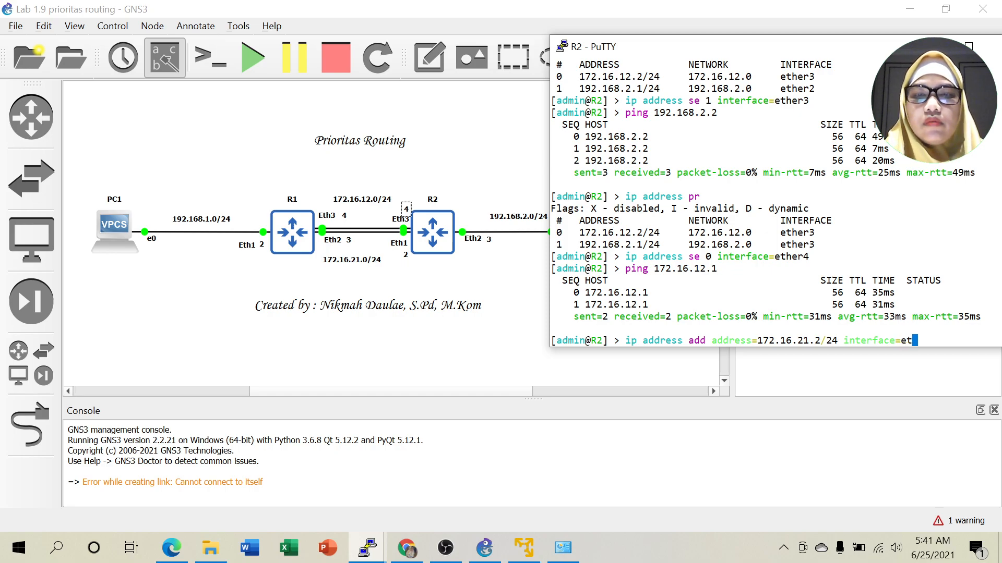
{"action": "type", "text": "her2"}
{"action": "key", "text": "Return"}
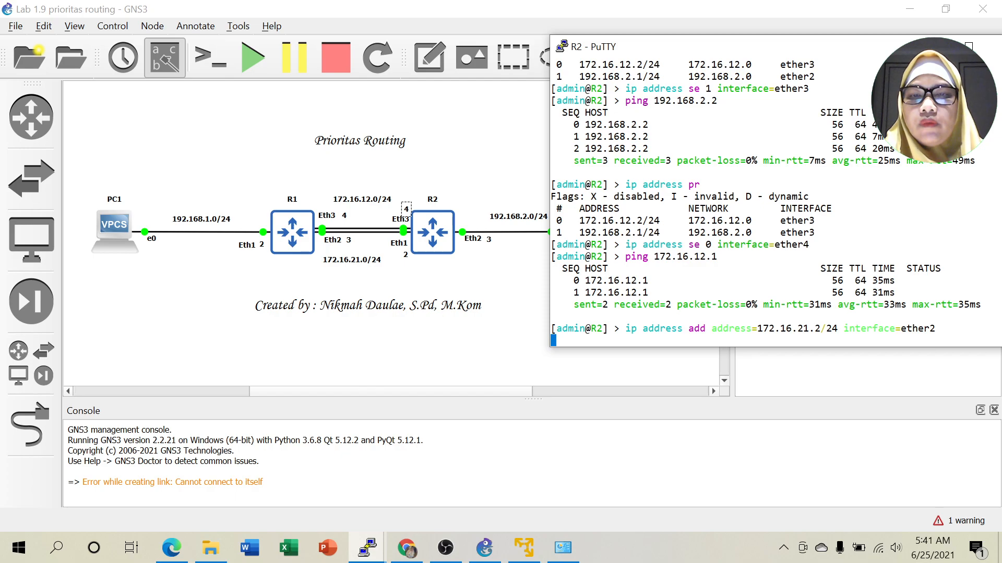
{"action": "type", "text": "ping"}
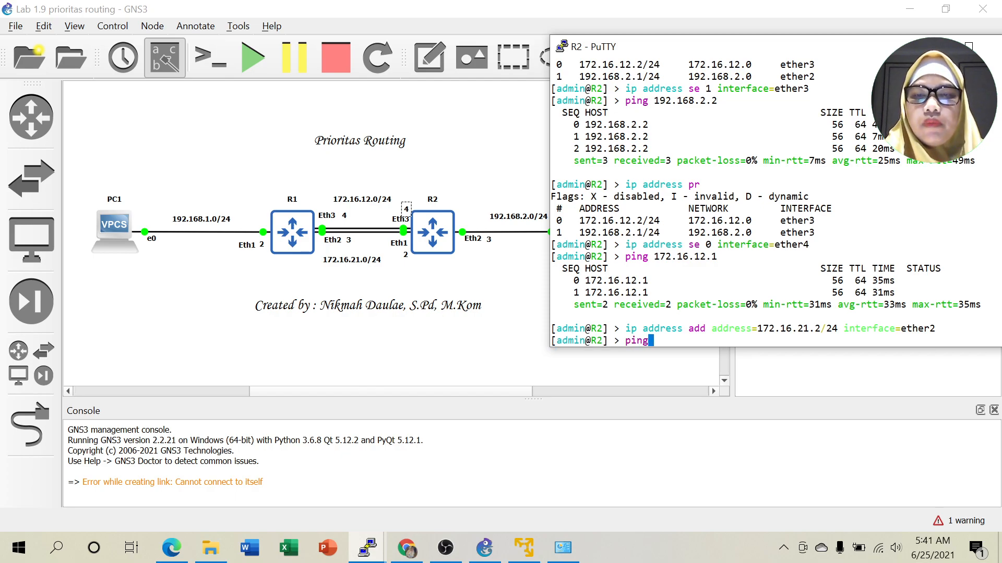
{"action": "type", "text": " 172."}
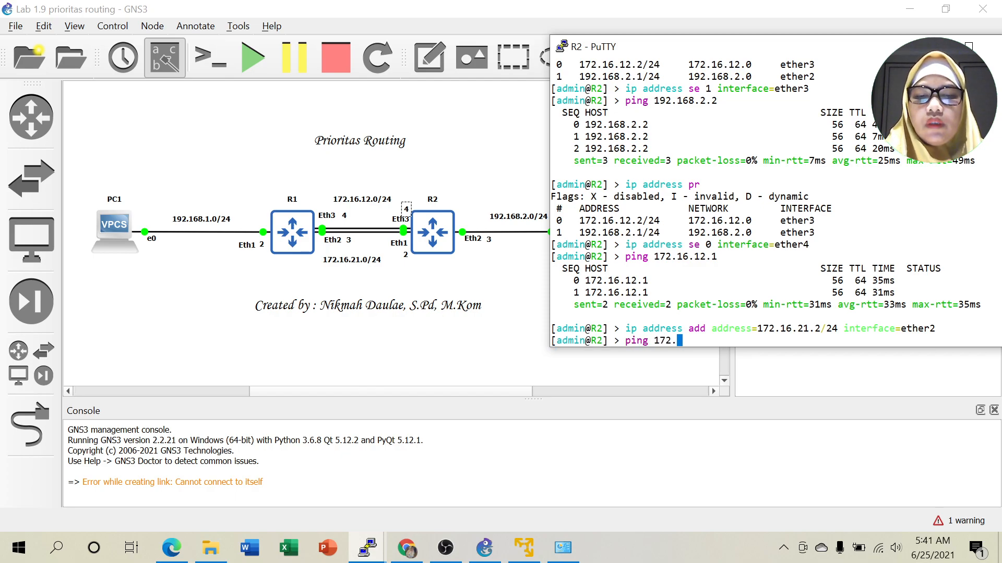
{"action": "type", "text": "16.21.1"}
{"action": "key", "text": "Return"}
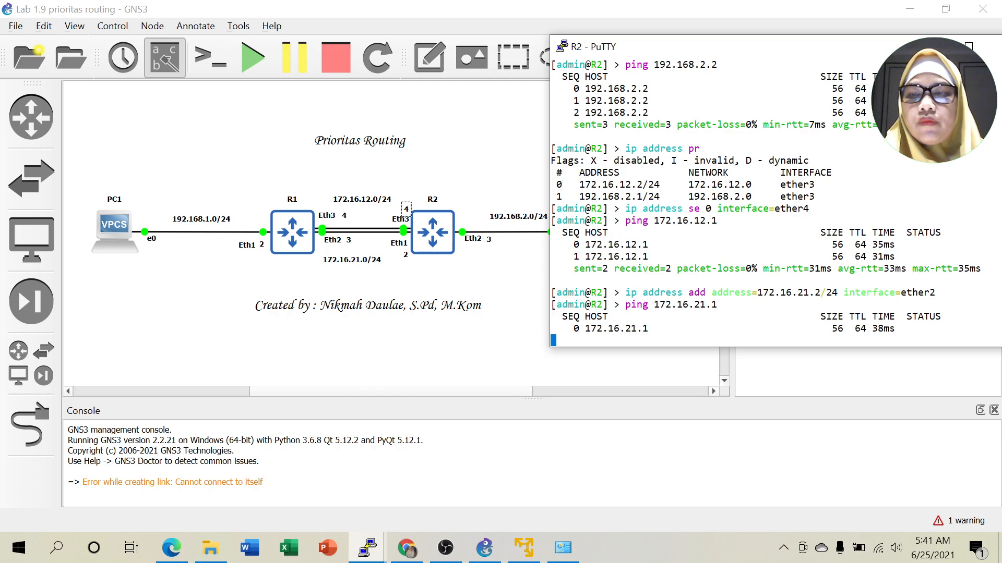
{"action": "key", "text": "ctrl+c"}
Recheck R2's address list, hide the console, and switch to the lab PDF in Edge.
{"action": "type", "text": "ip address pr"}
{"action": "key", "text": "Return"}
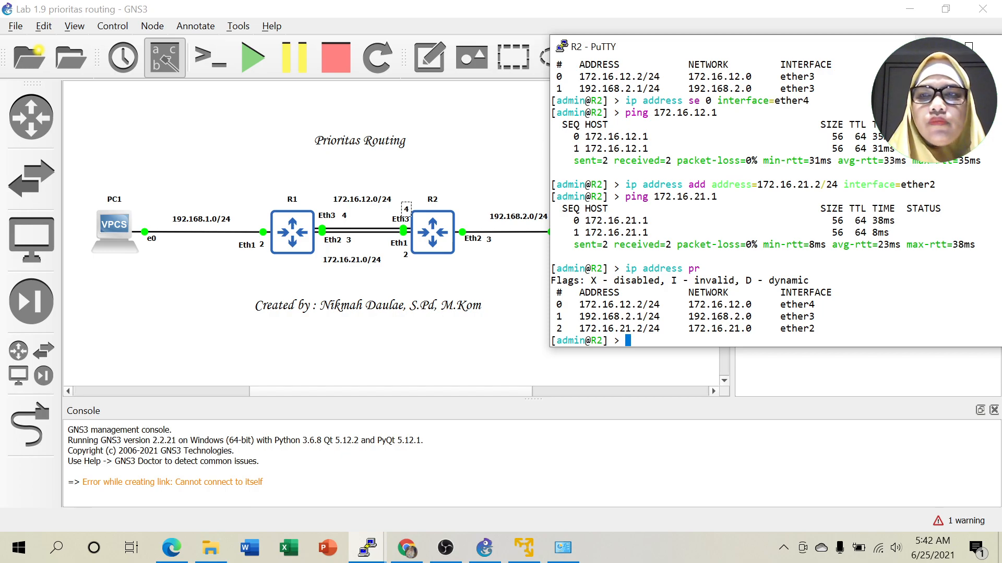
{"action": "left_click", "coordinate": [933, 47]}
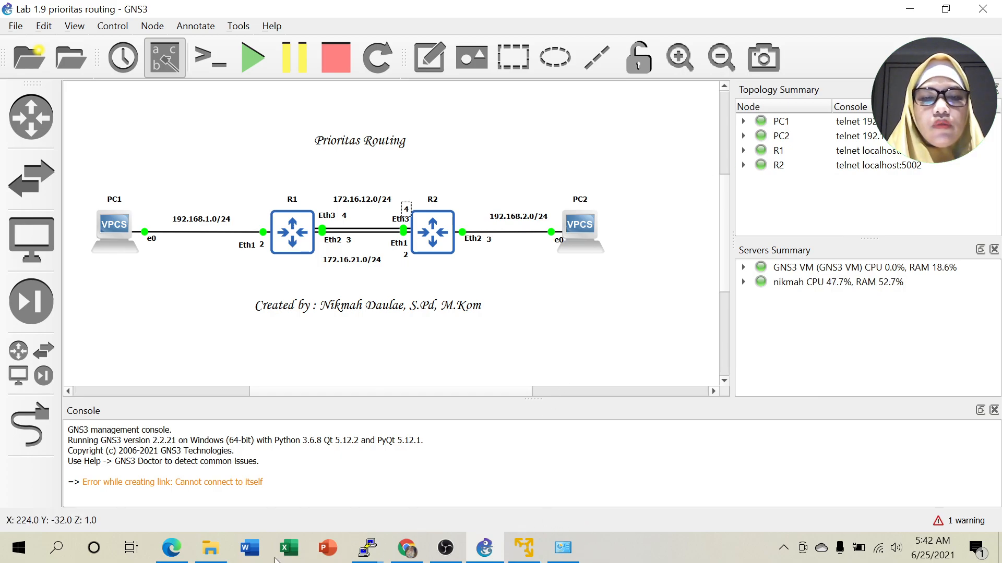
{"action": "left_click", "coordinate": [172, 548]}
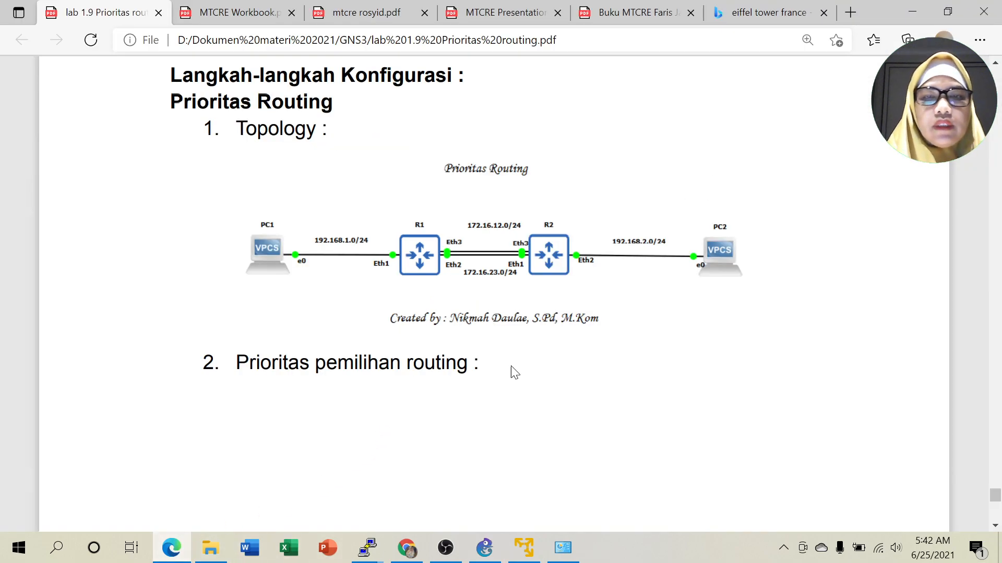